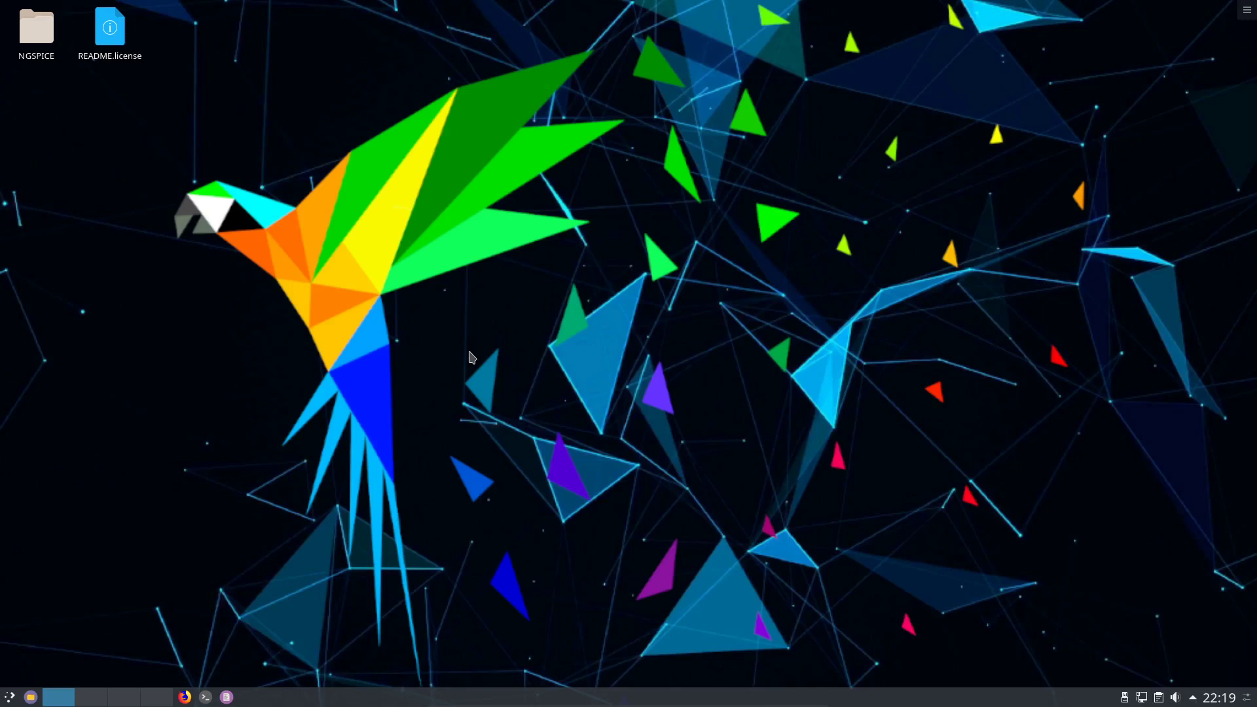
# - Open the NGSPICE > Tutorial > 5 > Circuit 5 folder in Dolphin
pyautogui.doubleClick(36, 29)
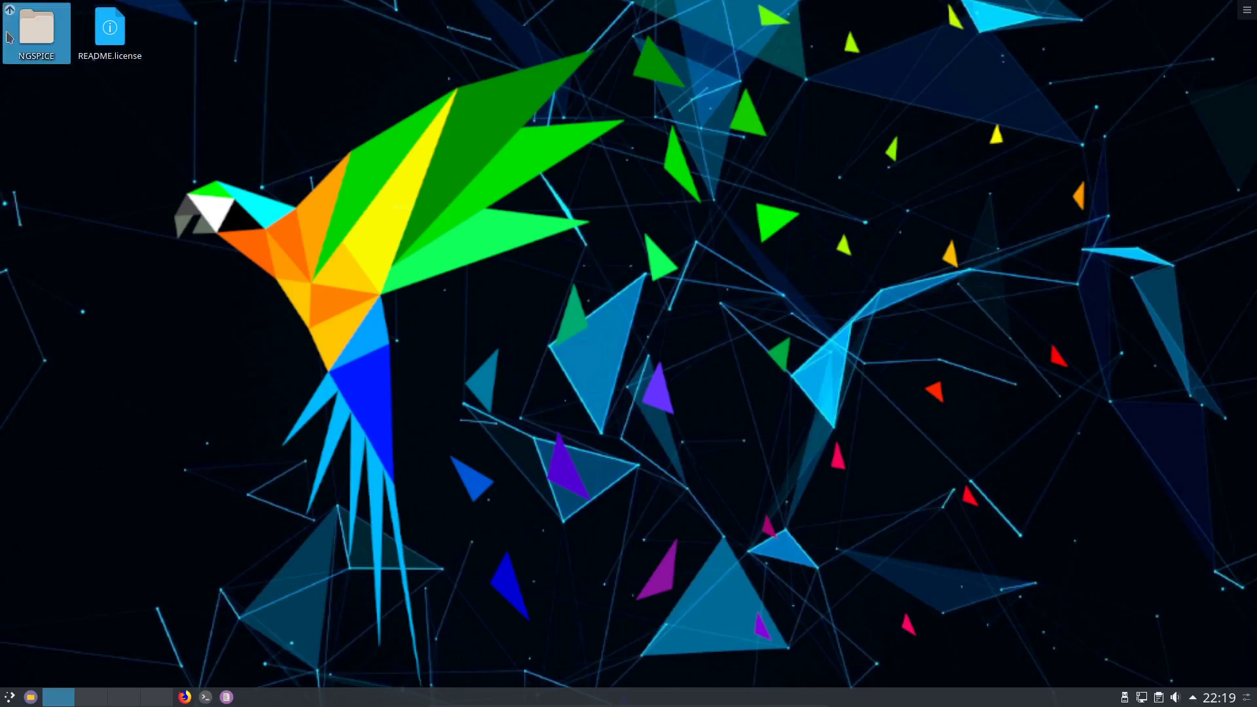
pyautogui.moveTo(276, 33); pyautogui.dragTo(566, 170)
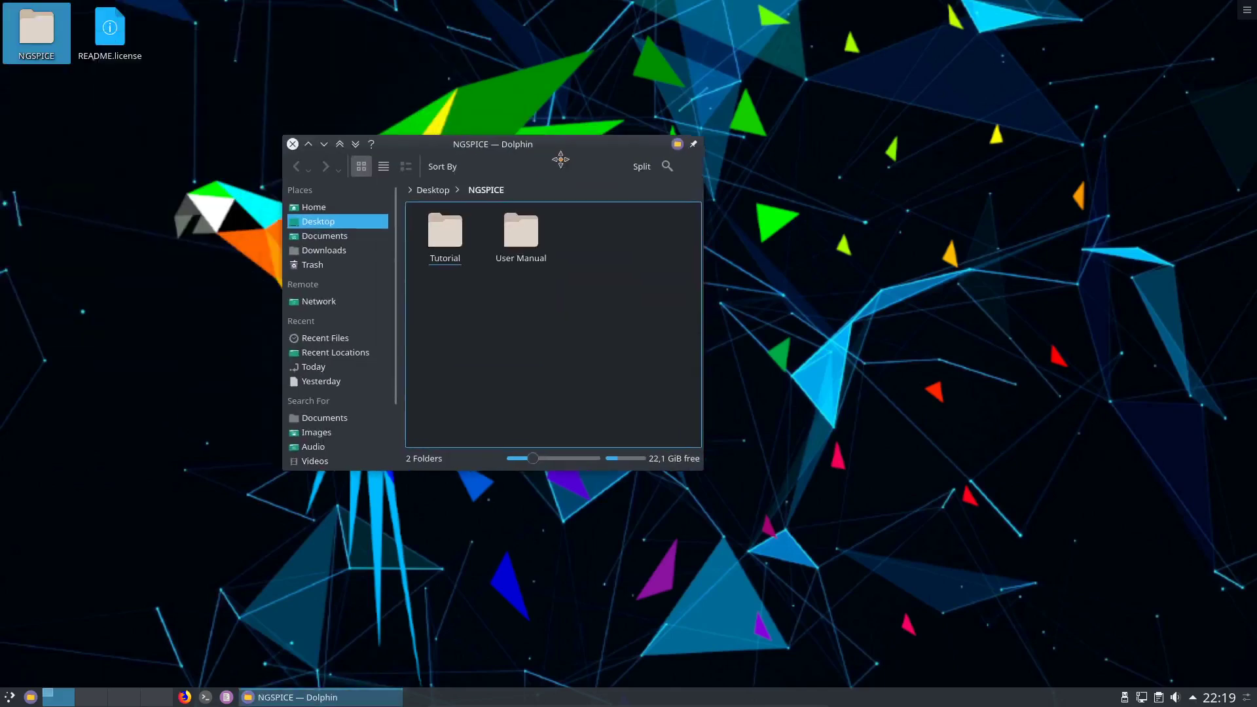
pyautogui.click(450, 242)
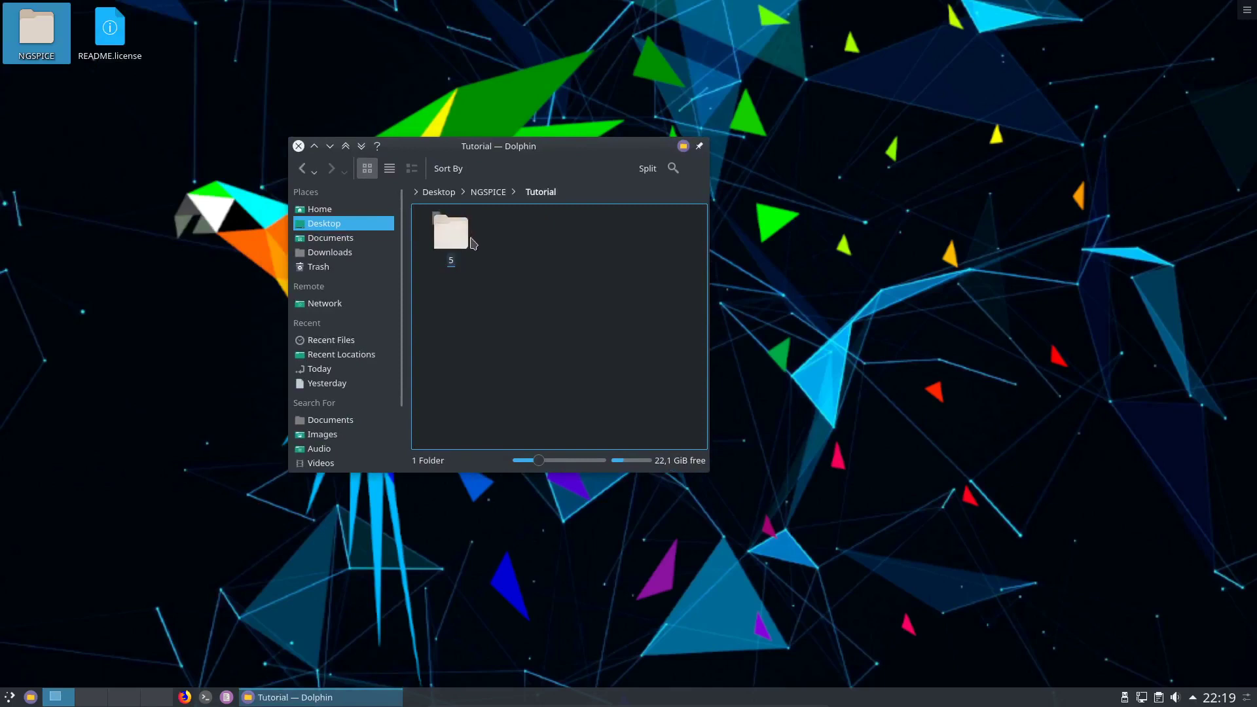
pyautogui.click(451, 236)
pyautogui.click(450, 236)
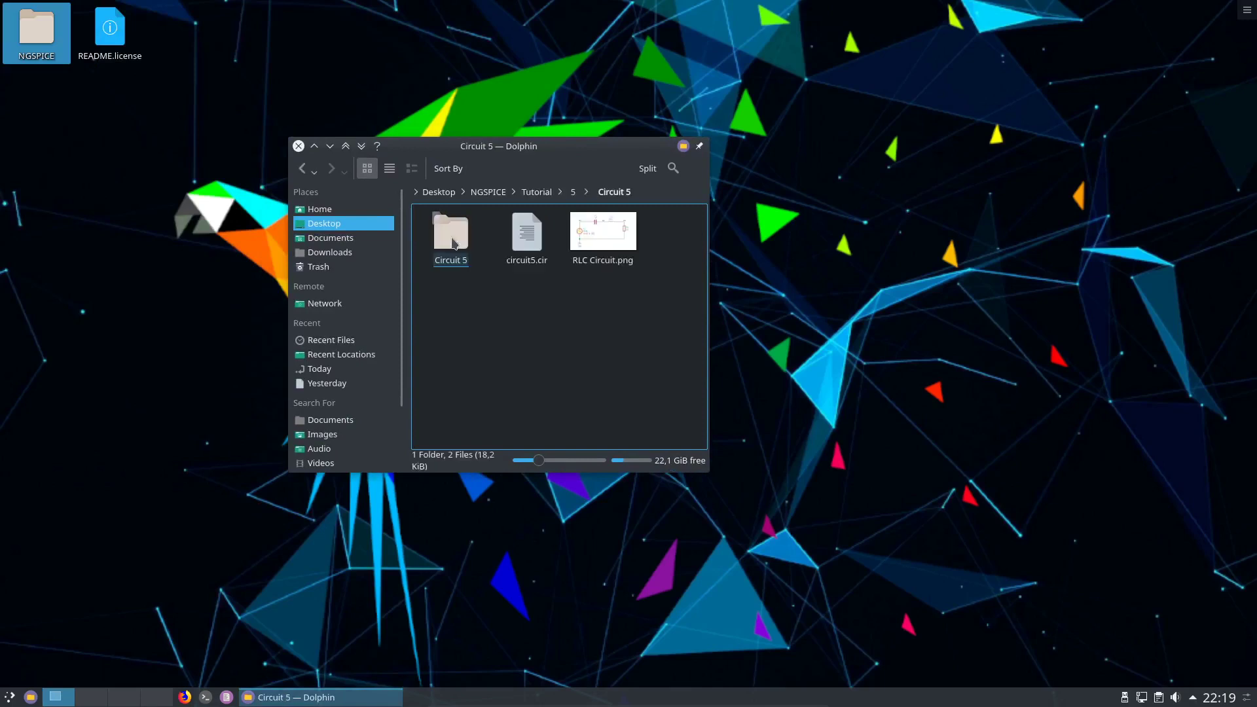
# - Show RLC Circuit.png off to the right and delete the old circuit5.cir
pyautogui.click(619, 244)
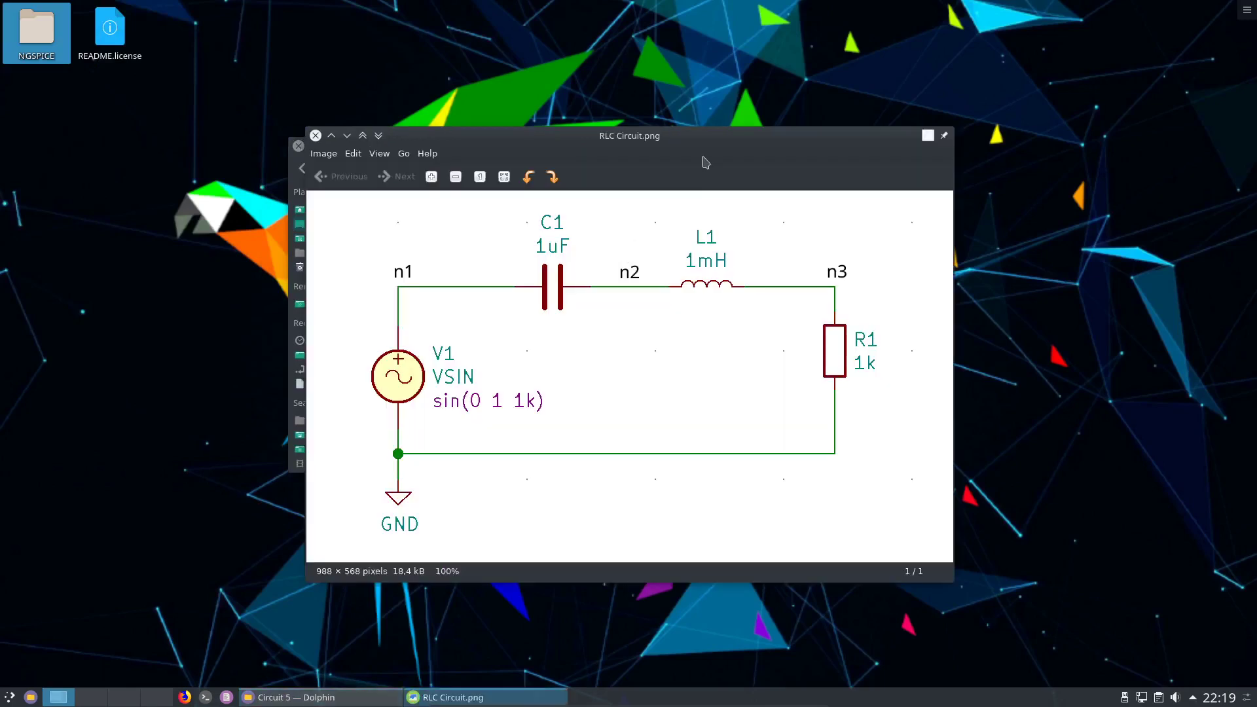
pyautogui.moveTo(569, 112); pyautogui.dragTo(1090, 126)
pyautogui.click(526, 262)
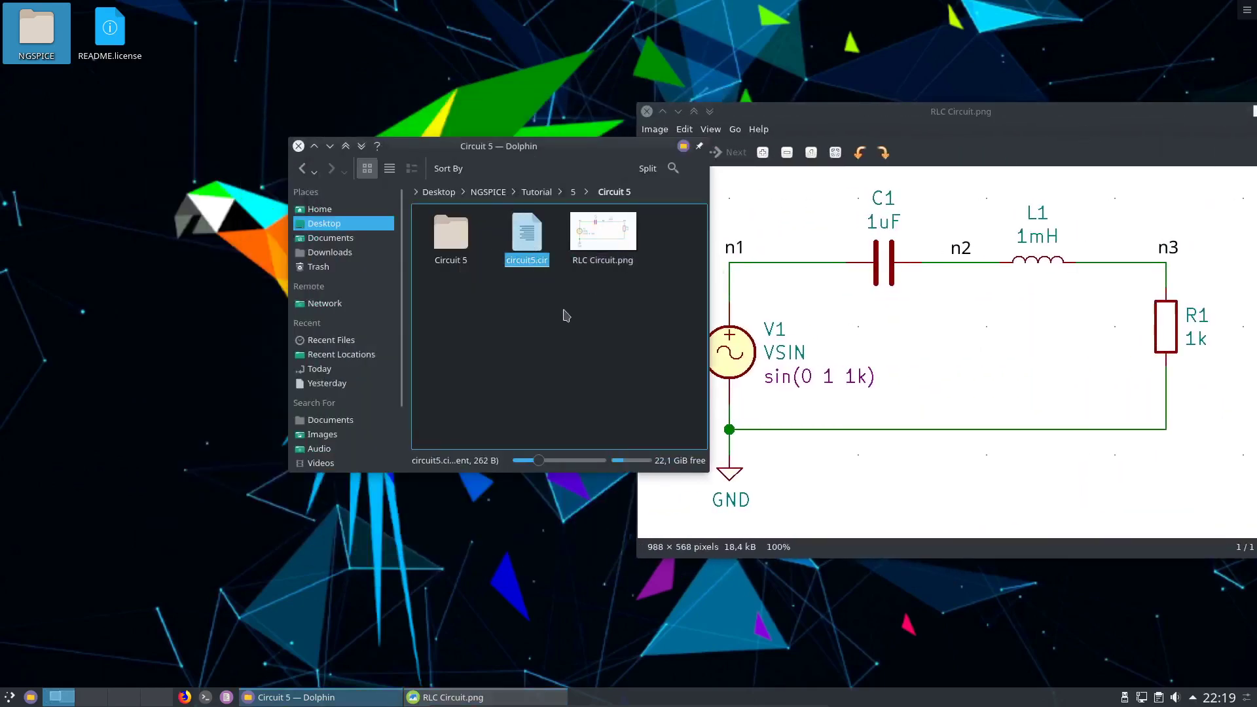
pyautogui.press('Delete')
# - Create an empty text file named circuit5.cir in the Circuit 5 folder
pyautogui.rightClick(550, 298)
pyautogui.moveTo(558, 307)
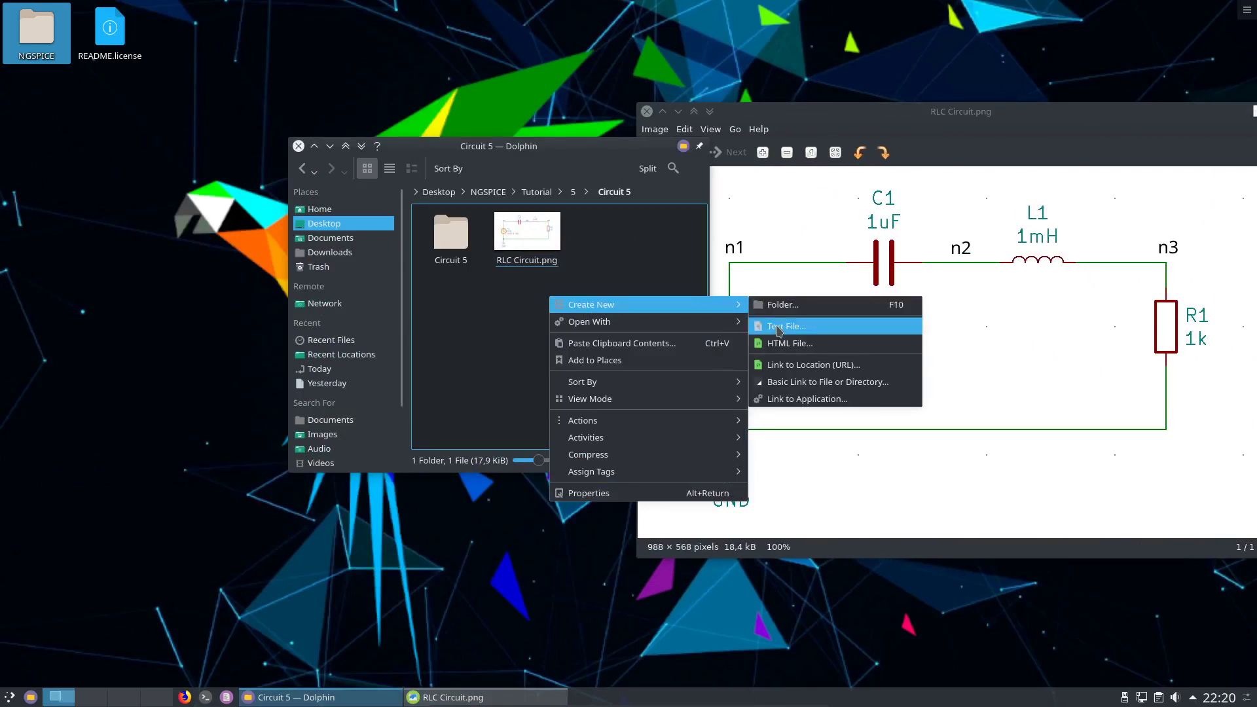
pyautogui.click(779, 327)
pyautogui.press('BackSpace')
pyautogui.write('circuit5.cir')
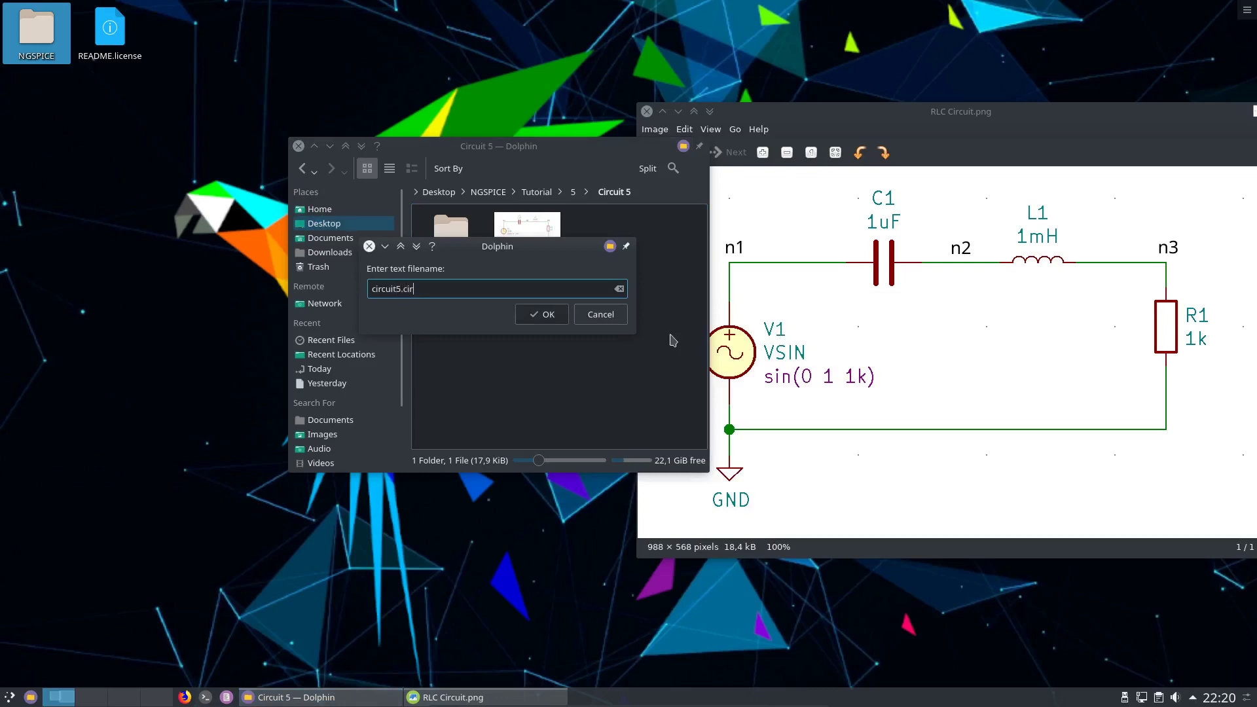
pyautogui.press('Return')
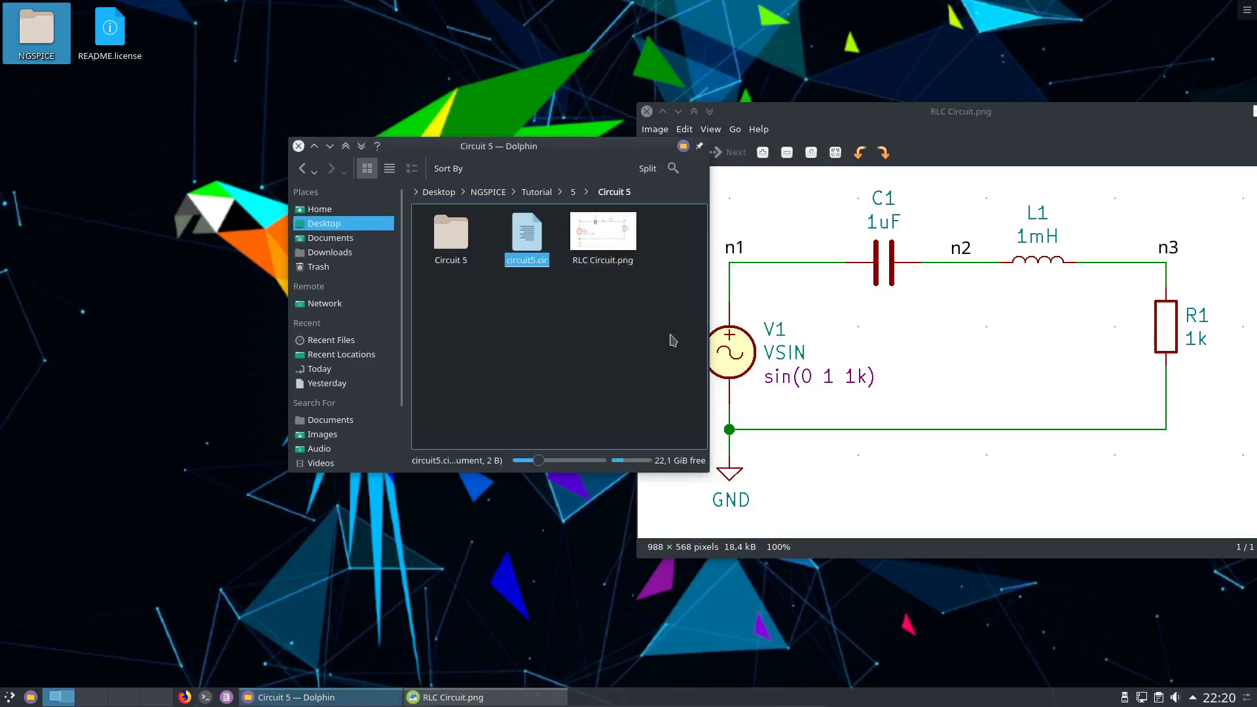
pyautogui.rightClick(531, 256)
# - Open circuit5.cir in KWrite with the RLC schematic viewer raised alongside
pyautogui.moveTo(608, 283)
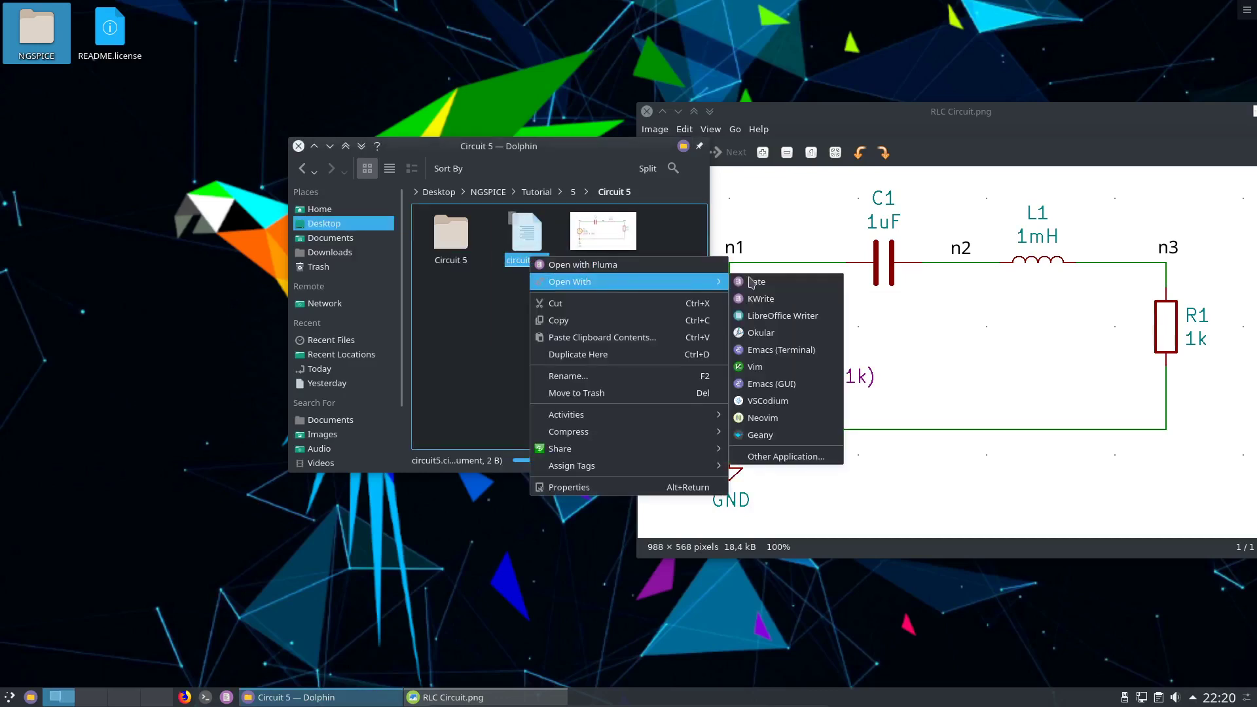
pyautogui.click(761, 299)
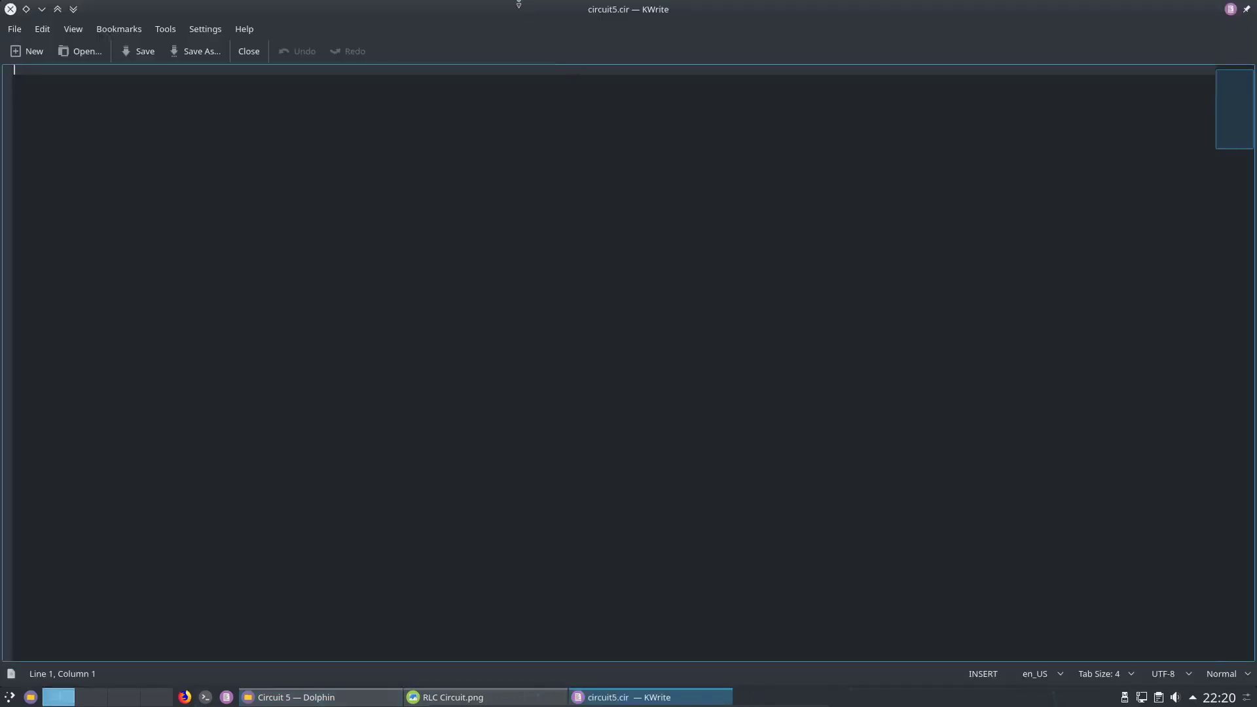
pyautogui.moveTo(437, 704)
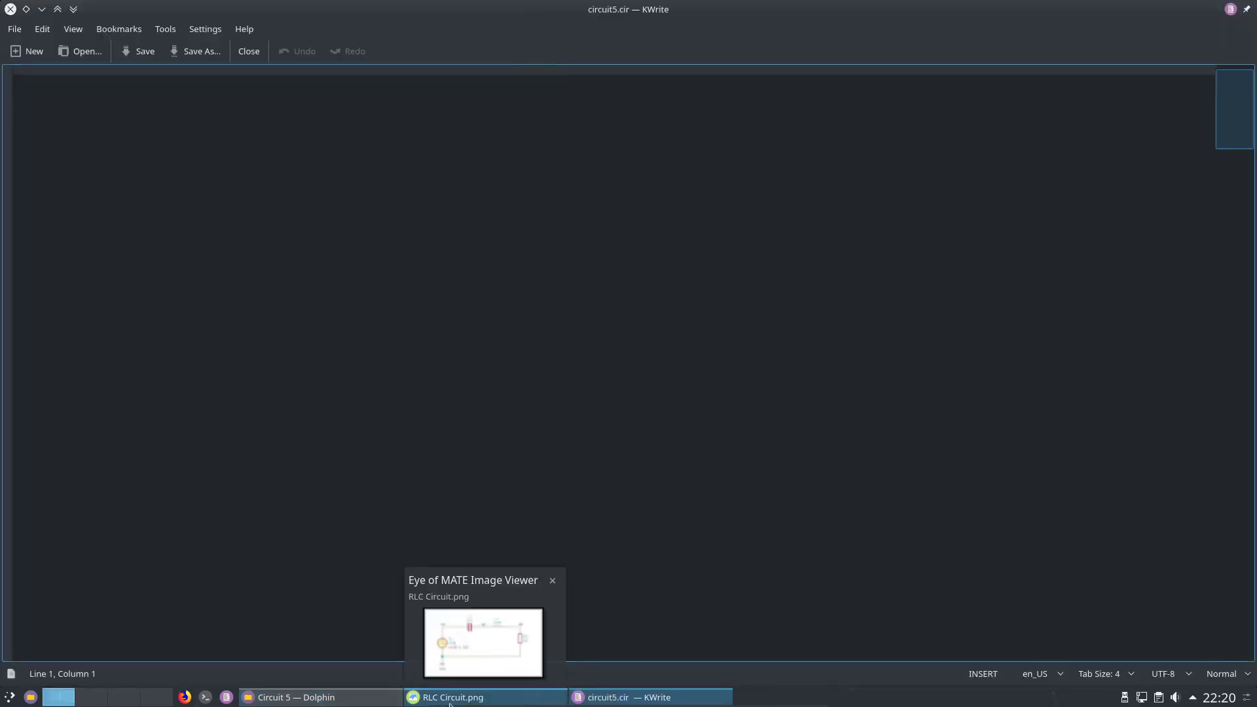
pyautogui.click(478, 645)
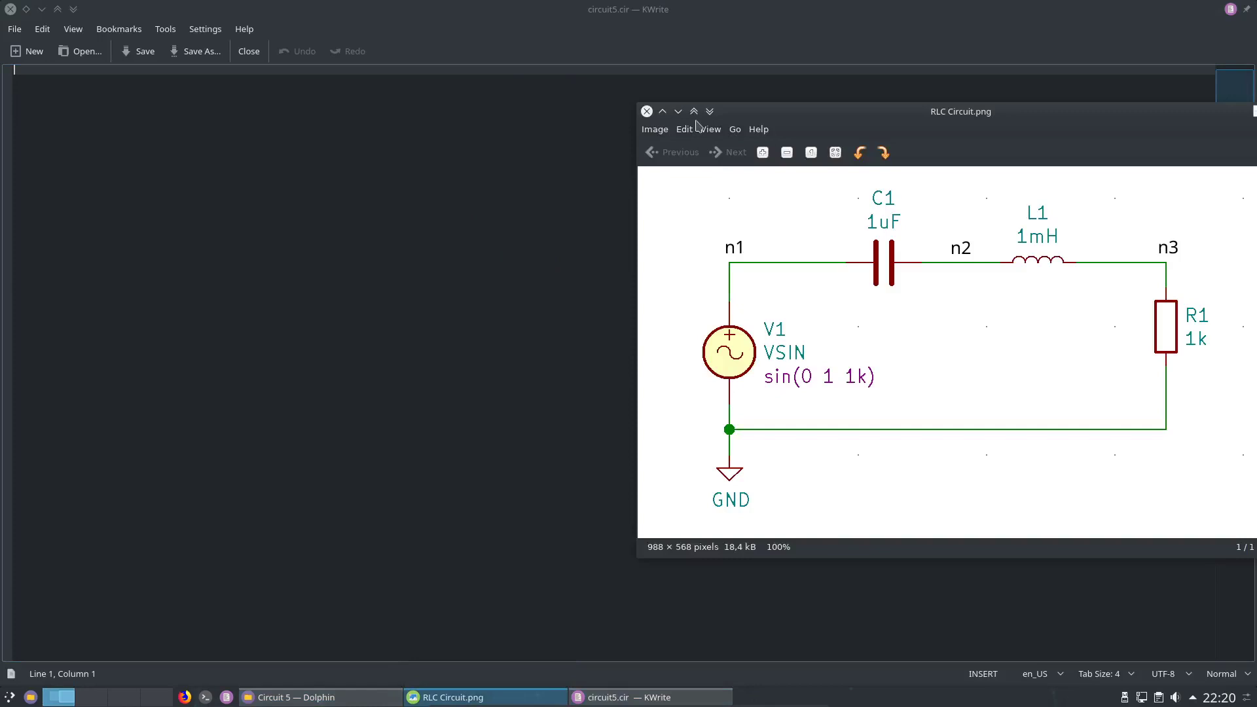
# - Add and remove a line in circuit5.cir, enlarge the text, then close the document
pyautogui.click(258, 130)
pyautogui.press('Return')
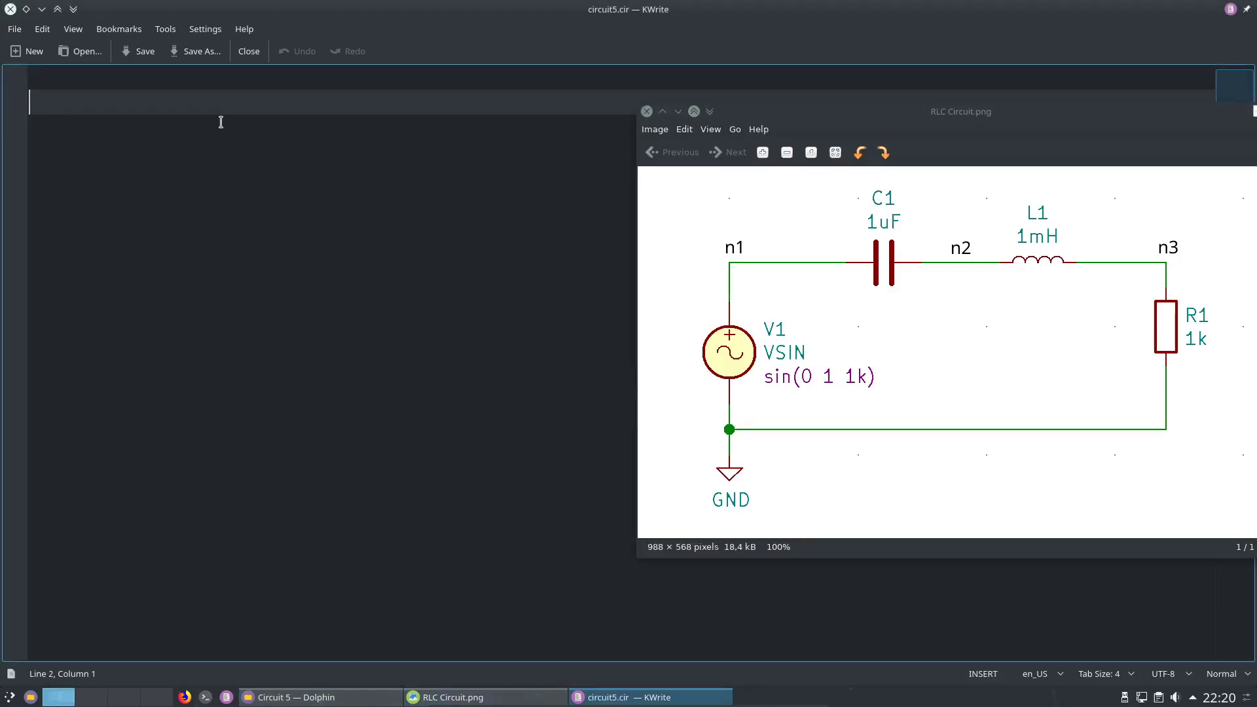
pyautogui.hotkey('ctrl', '+')
pyautogui.click(243, 85)
pyautogui.press('BackSpace')
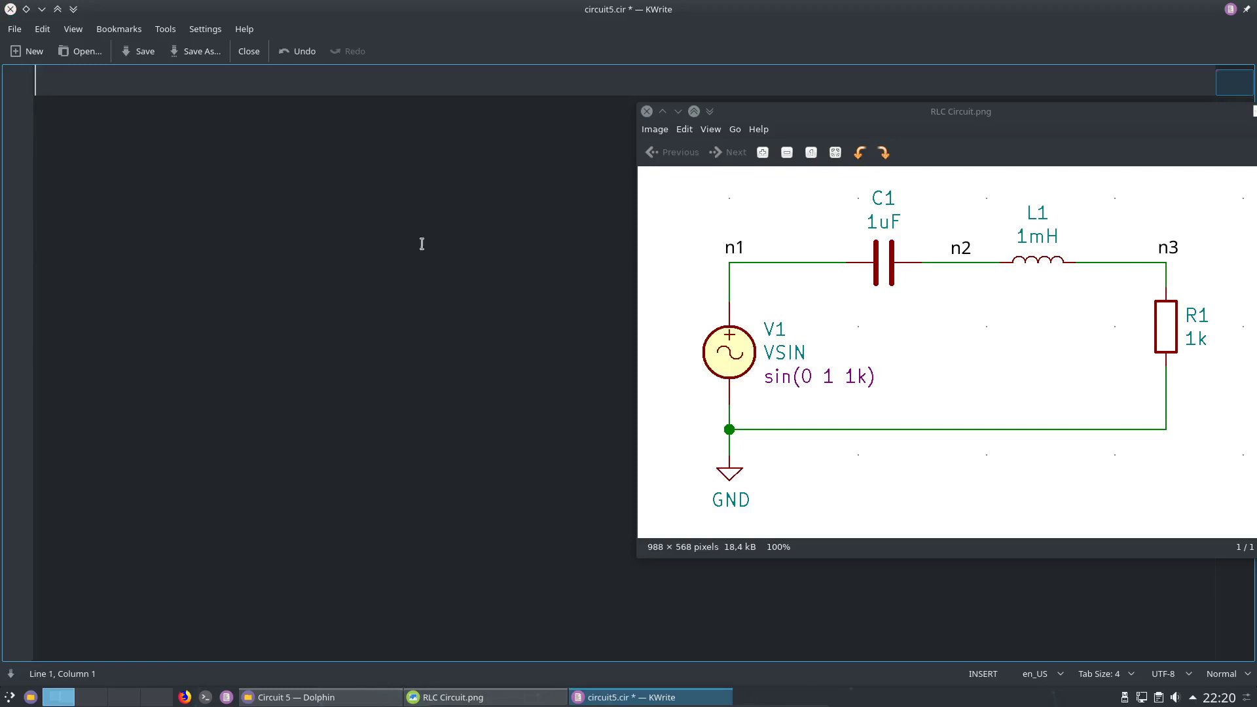
pyautogui.click(10, 9)
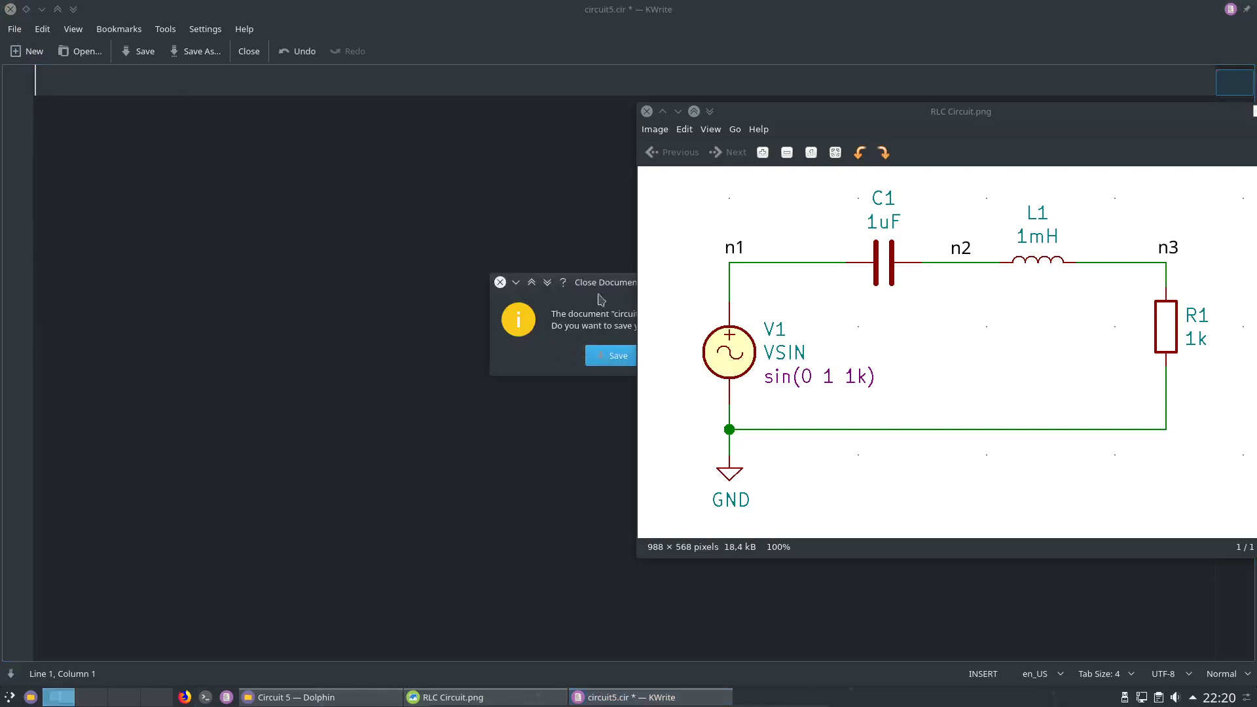
pyautogui.click(340, 366)
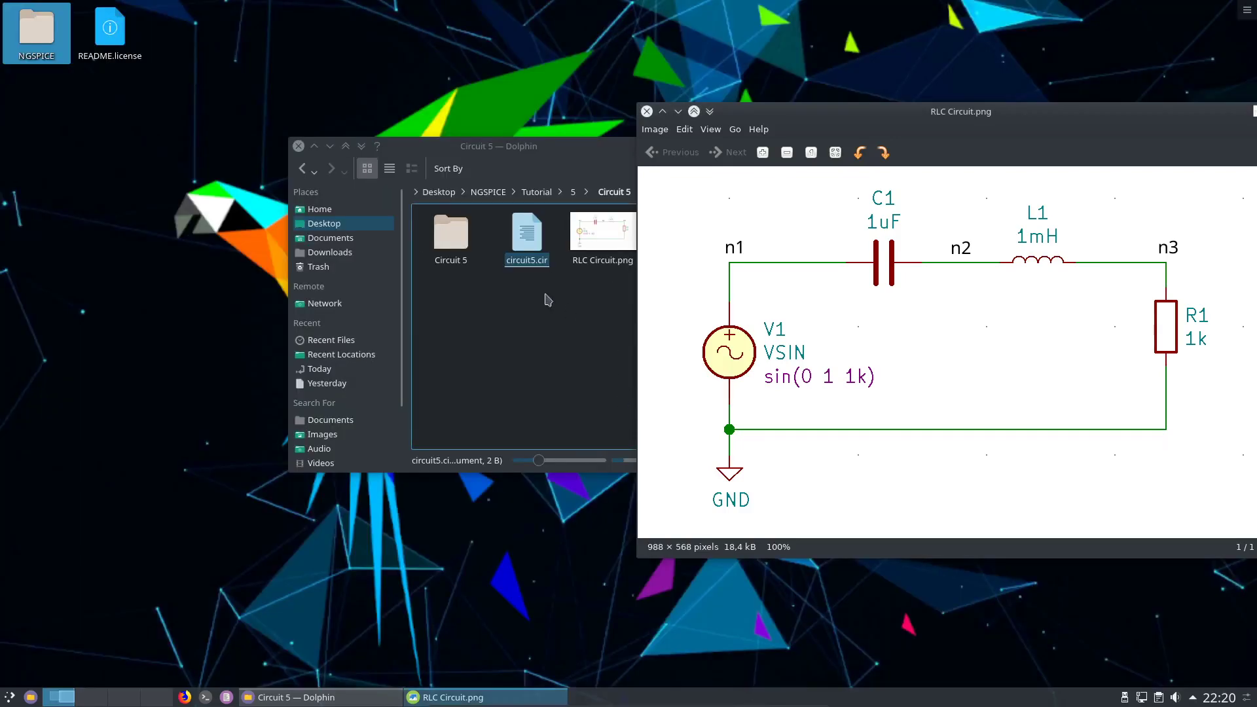
pyautogui.rightClick(509, 245)
pyautogui.moveTo(590, 272)
pyautogui.click(795, 275)
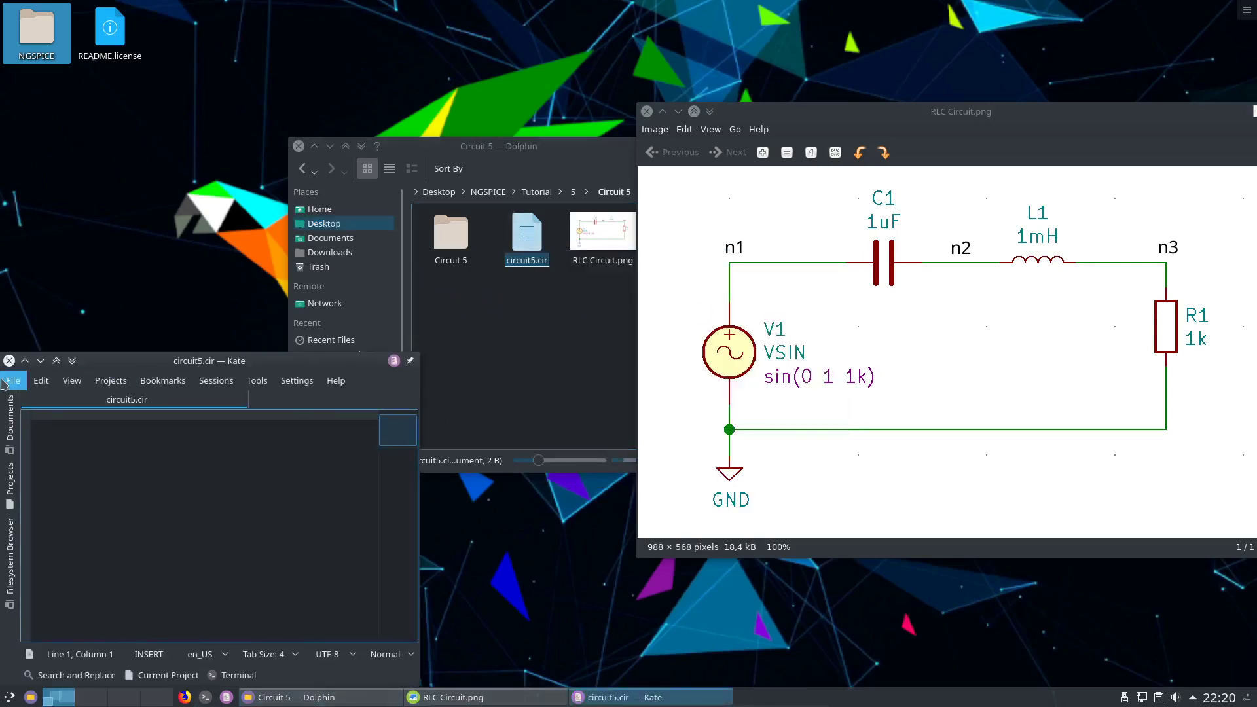
pyautogui.click(9, 361)
pyautogui.rightClick(451, 316)
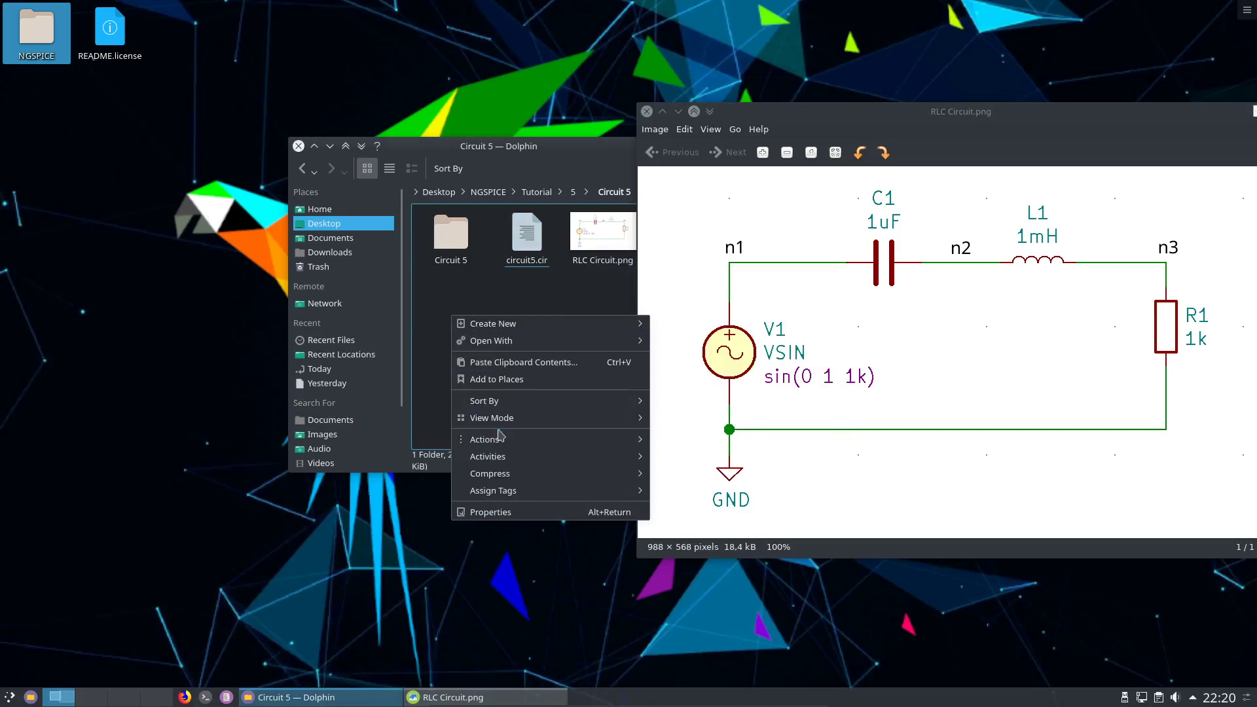
pyautogui.moveTo(498, 341)
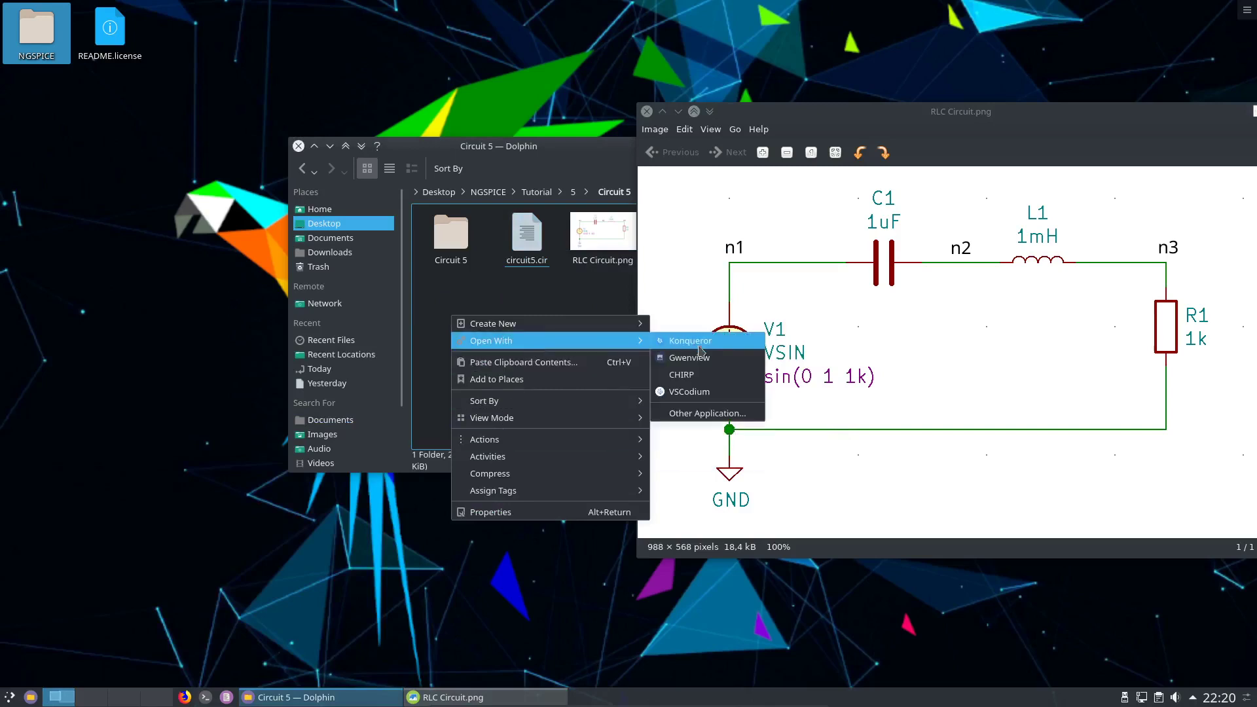
# - Open circuit5.cir in VSCodium and shrink the schematic viewer into the upper right
pyautogui.click(699, 399)
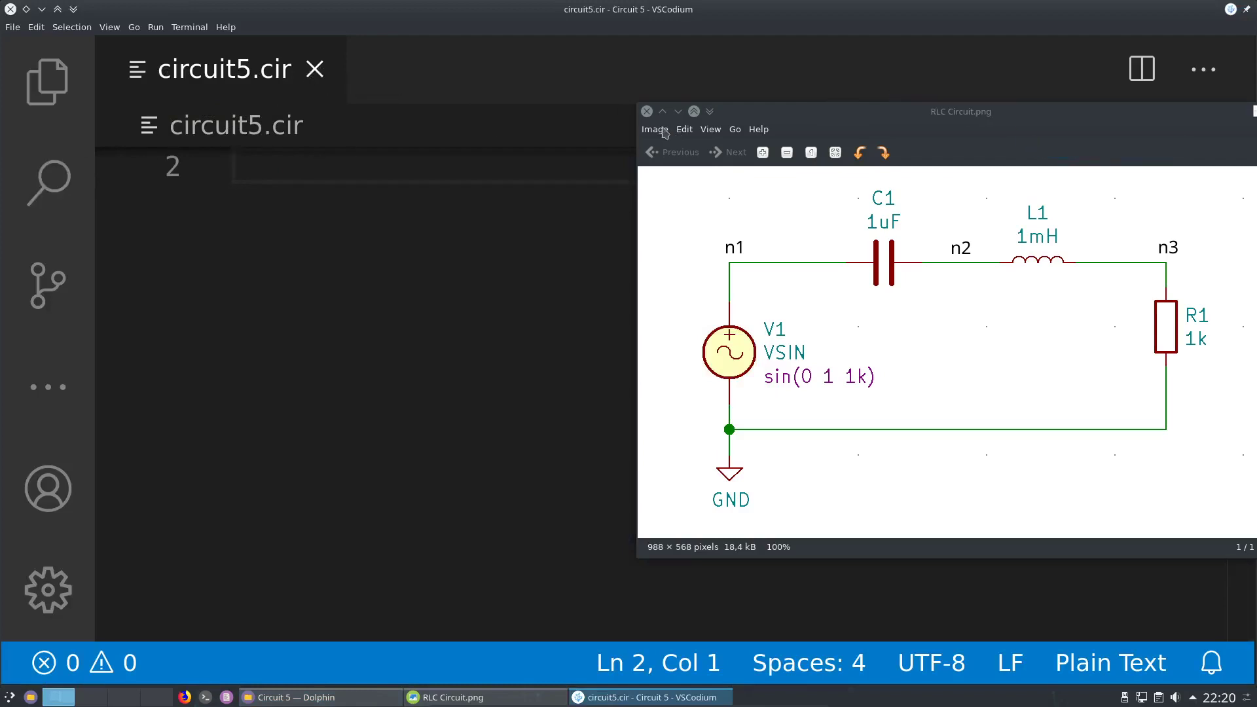
pyautogui.moveTo(944, 111); pyautogui.dragTo(884, 79)
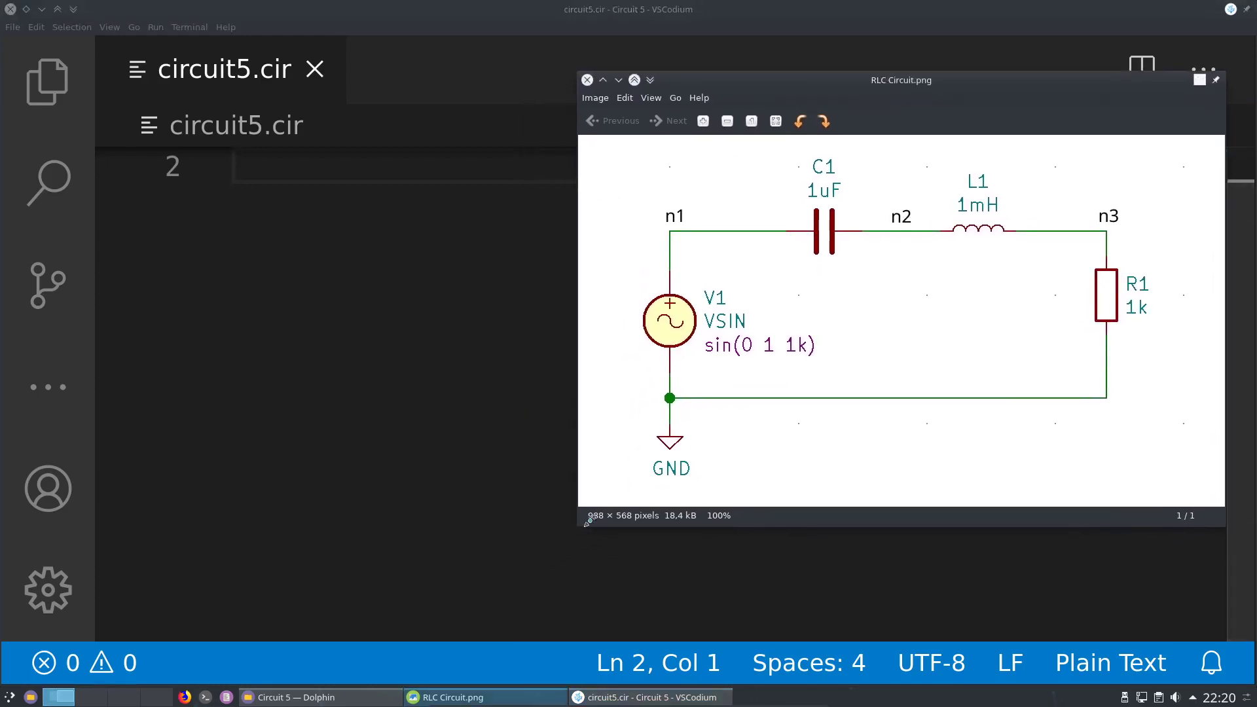
pyautogui.moveTo(576, 526); pyautogui.dragTo(734, 436)
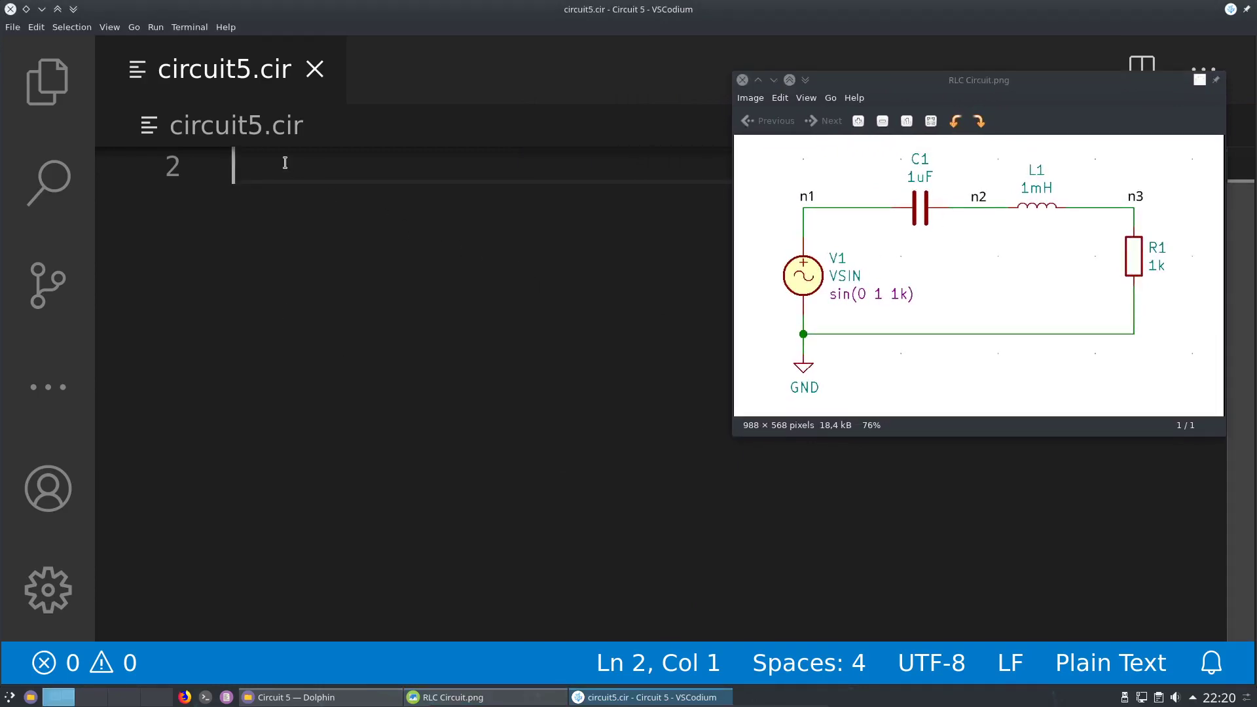
# - Add the title line 'Circuit 5: RLC Circuit' and save the file
pyautogui.press('BackSpace')
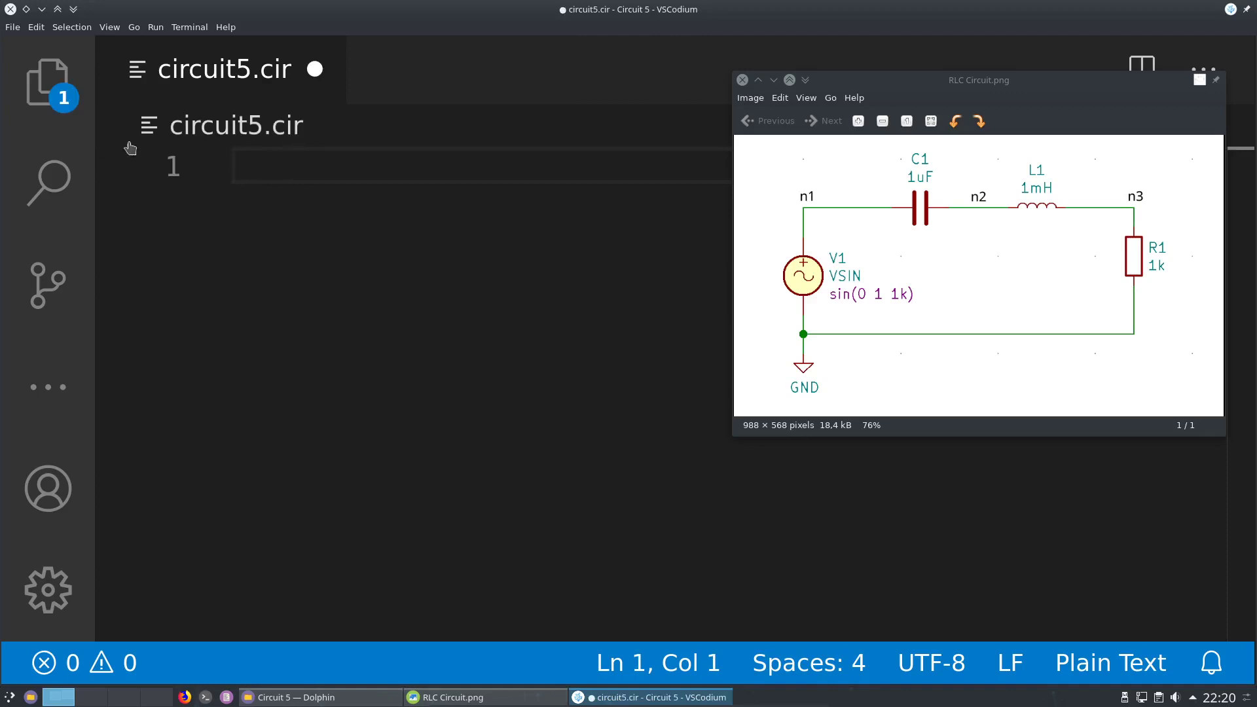
pyautogui.hotkey('ctrl', 's')
pyautogui.write('C')
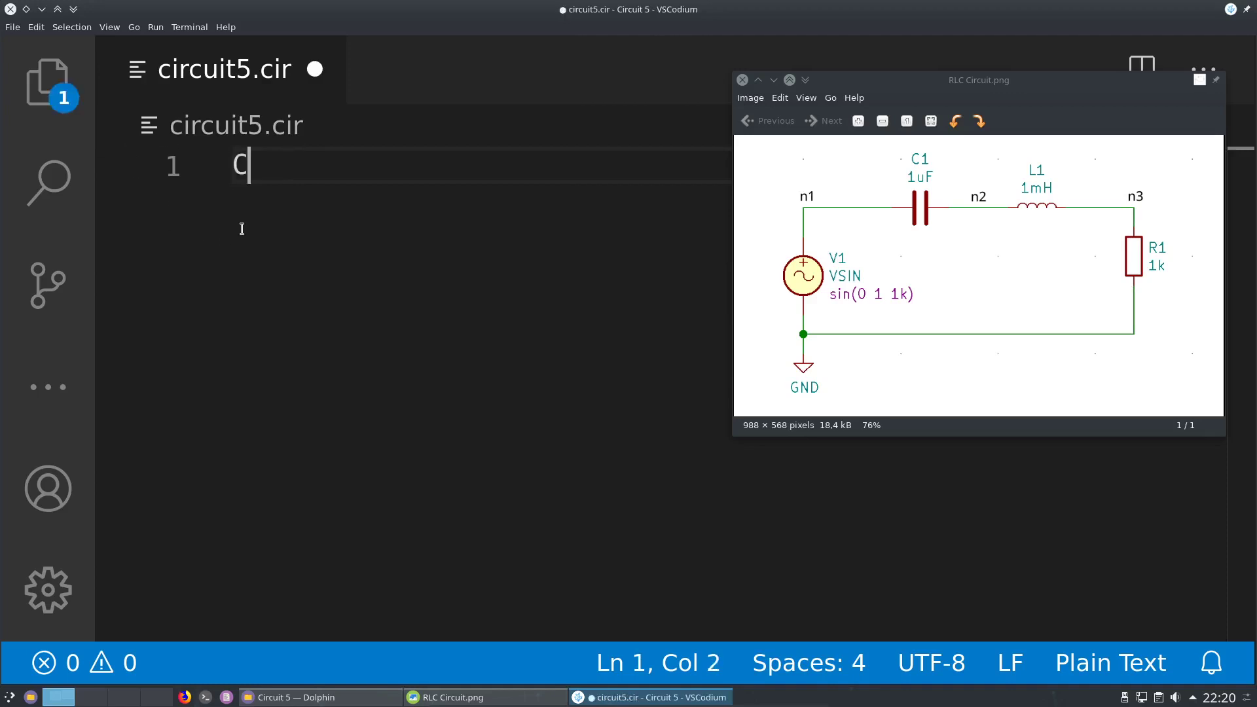
pyautogui.write('ircuit ')
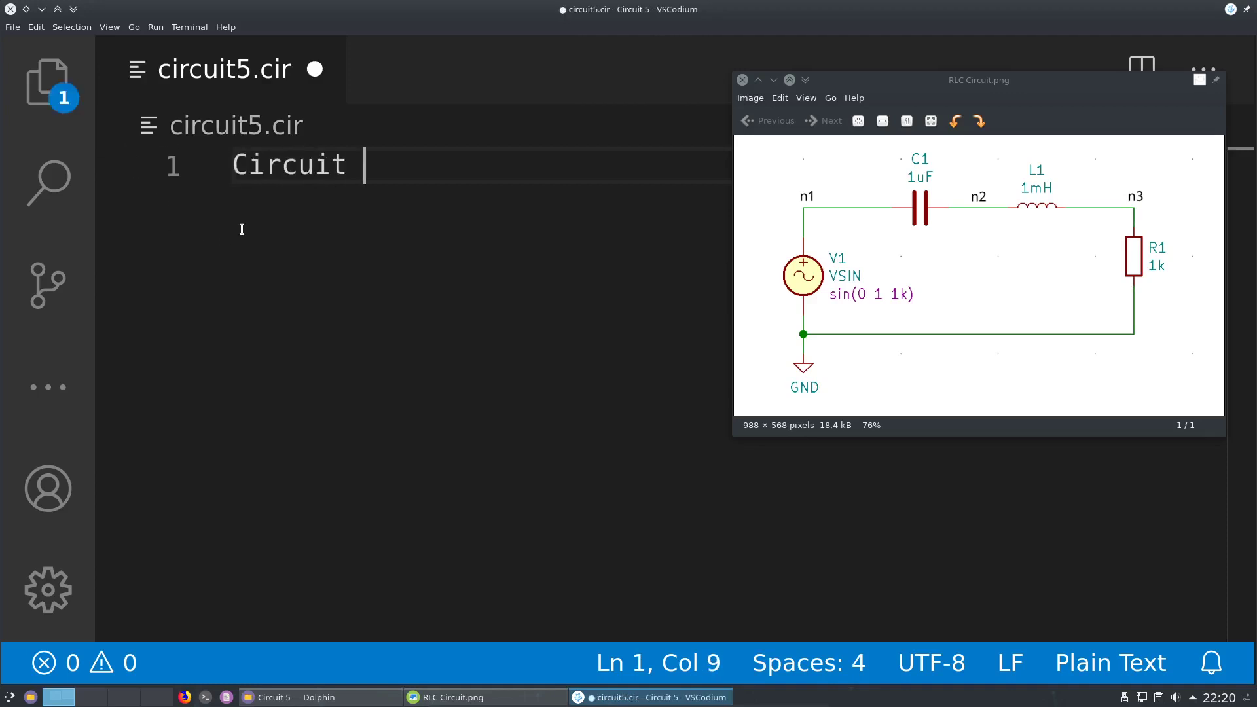
pyautogui.write('5: R')
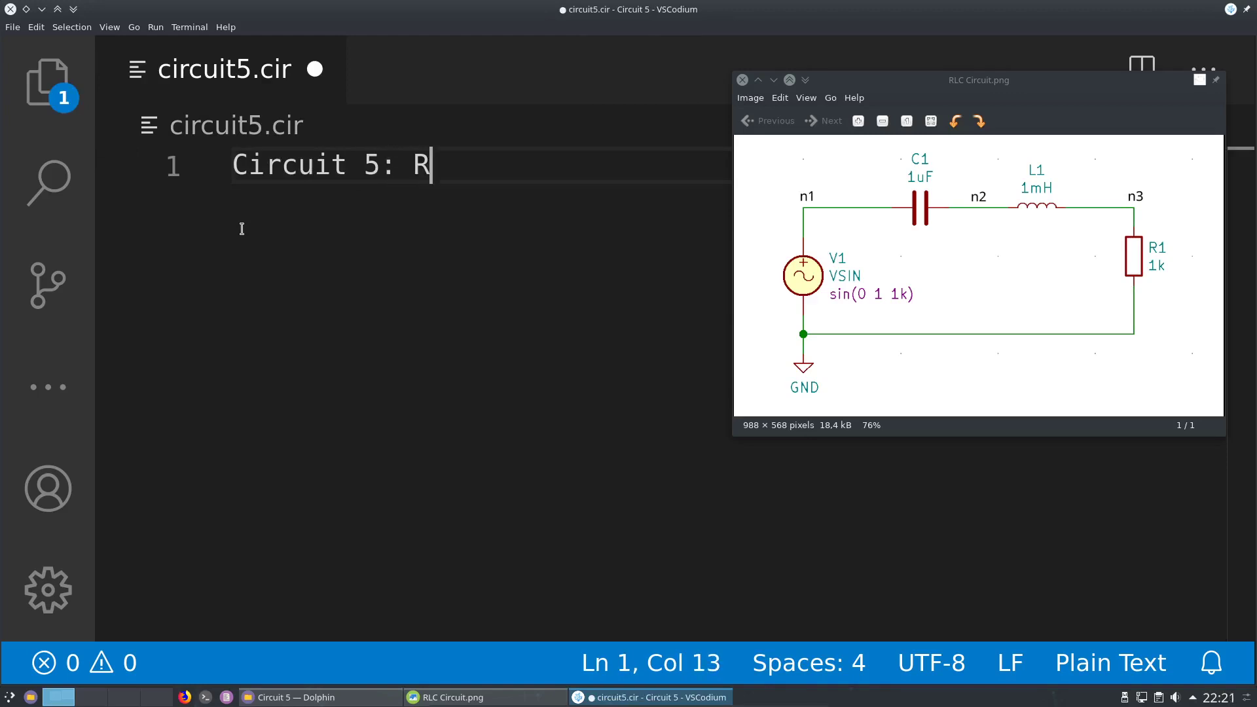
pyautogui.write('LC Circuit')
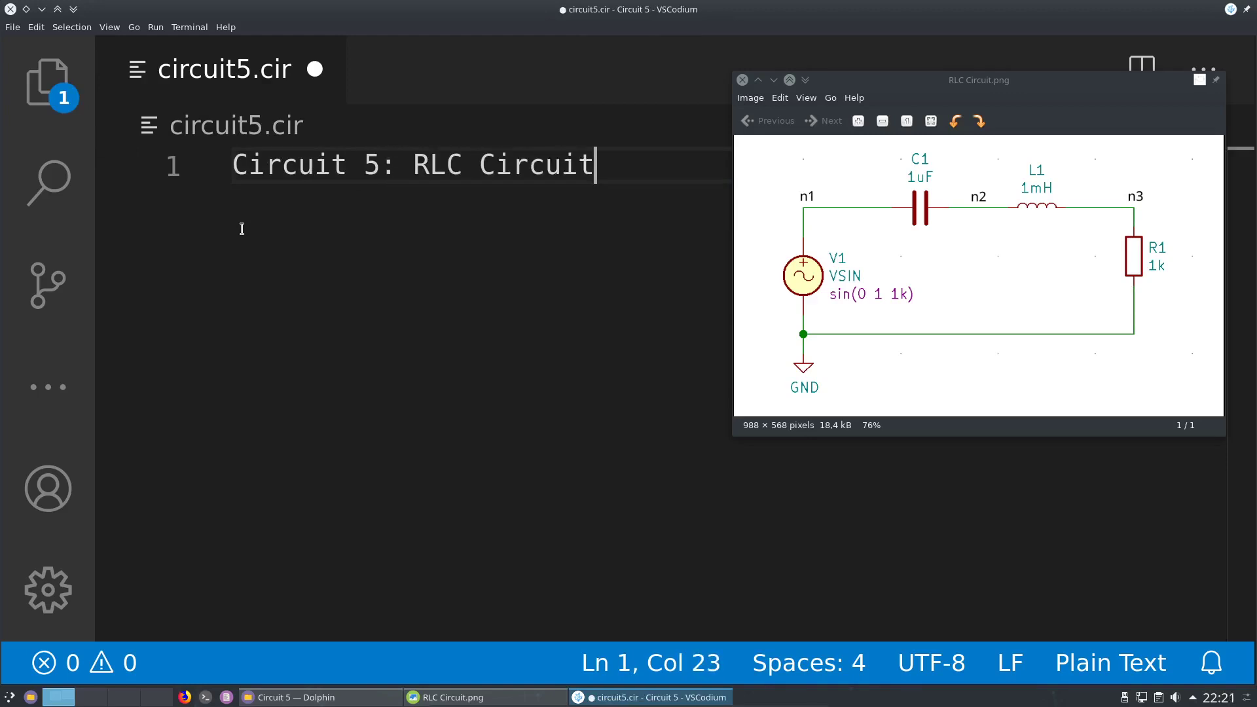
pyautogui.press('Return')
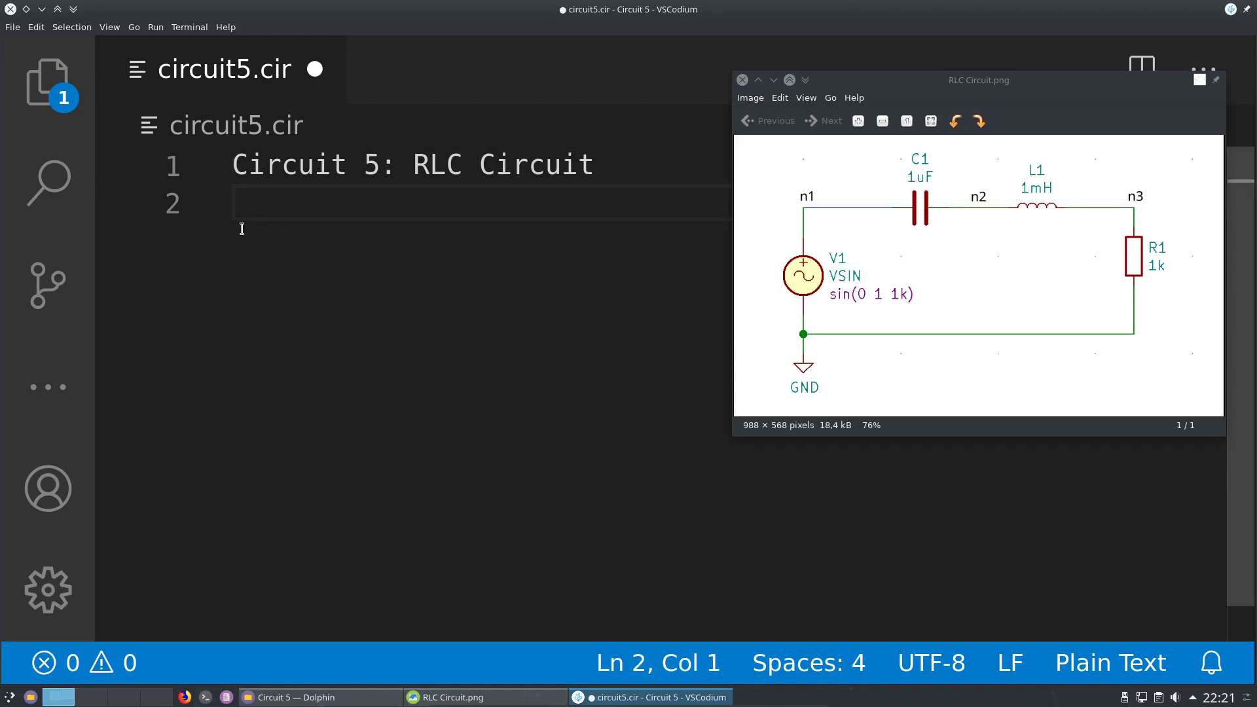
pyautogui.hotkey('ctrl', 's')
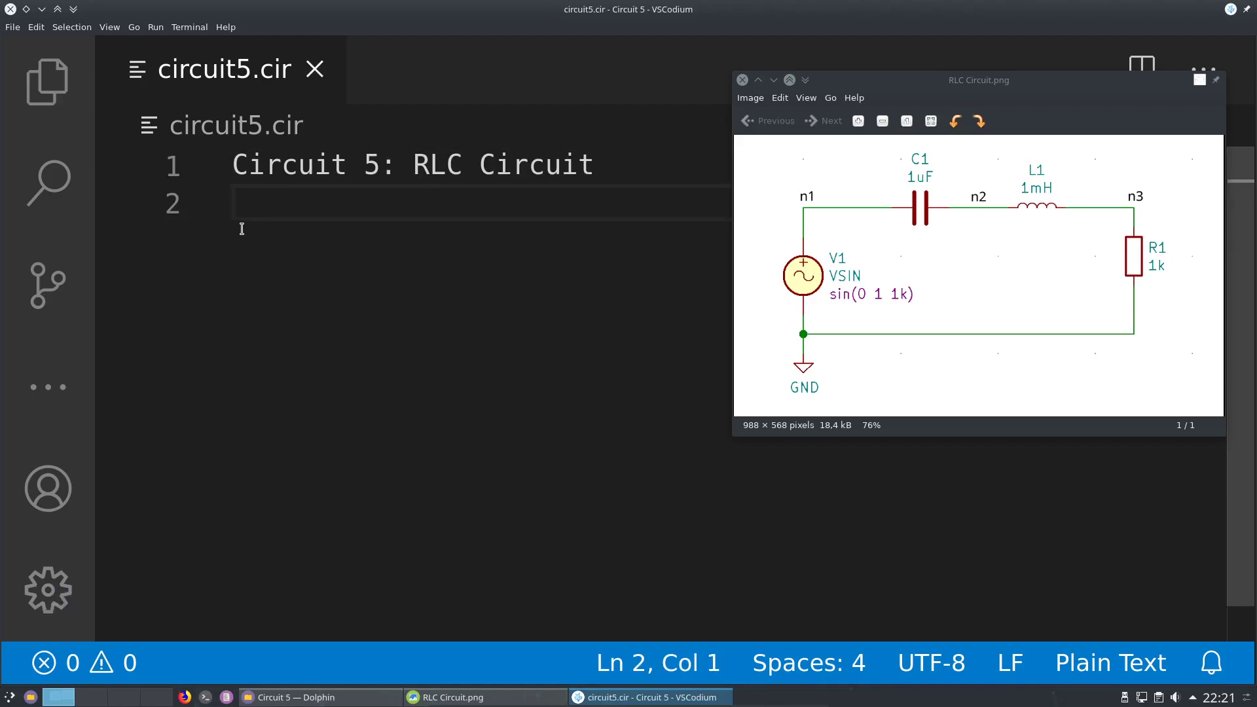
# - Enter V1 n1 0 ac 1, C1 n1 n2 1u, L1 n2 n3 1m, R1 n3 0 1k, then .end
pyautogui.write('V')
pyautogui.write('1 ')
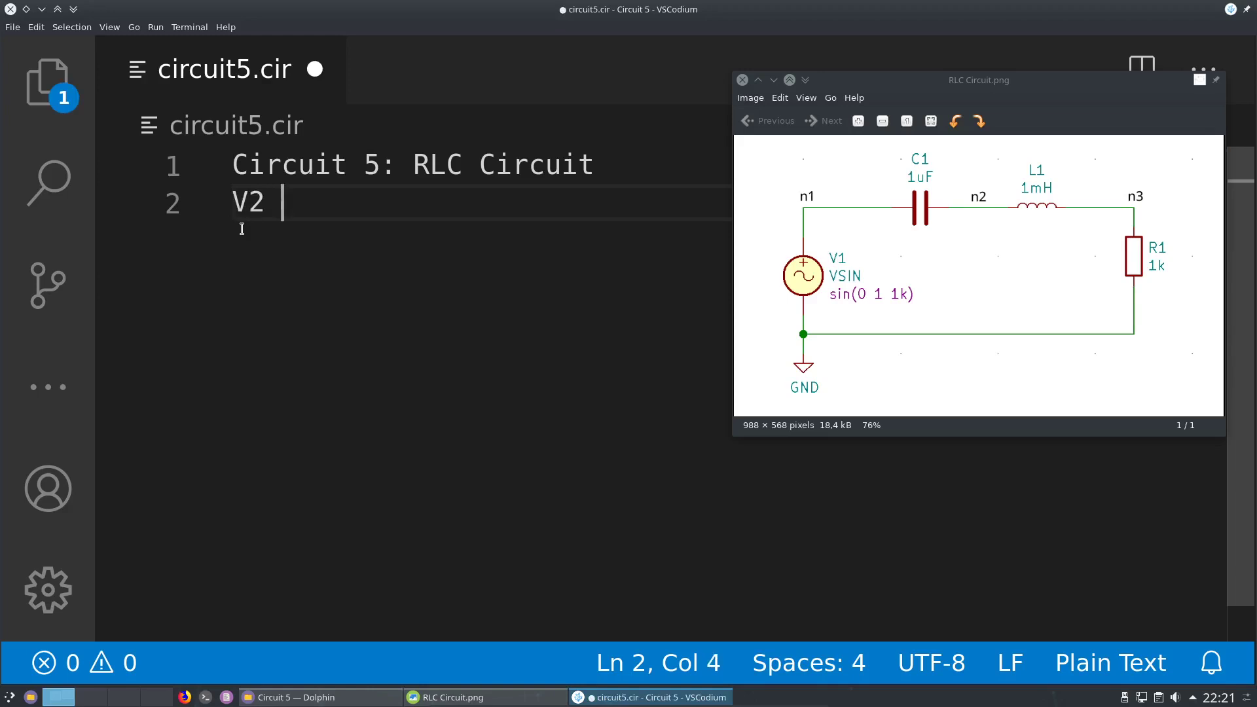
pyautogui.write('n1 0 ac ')
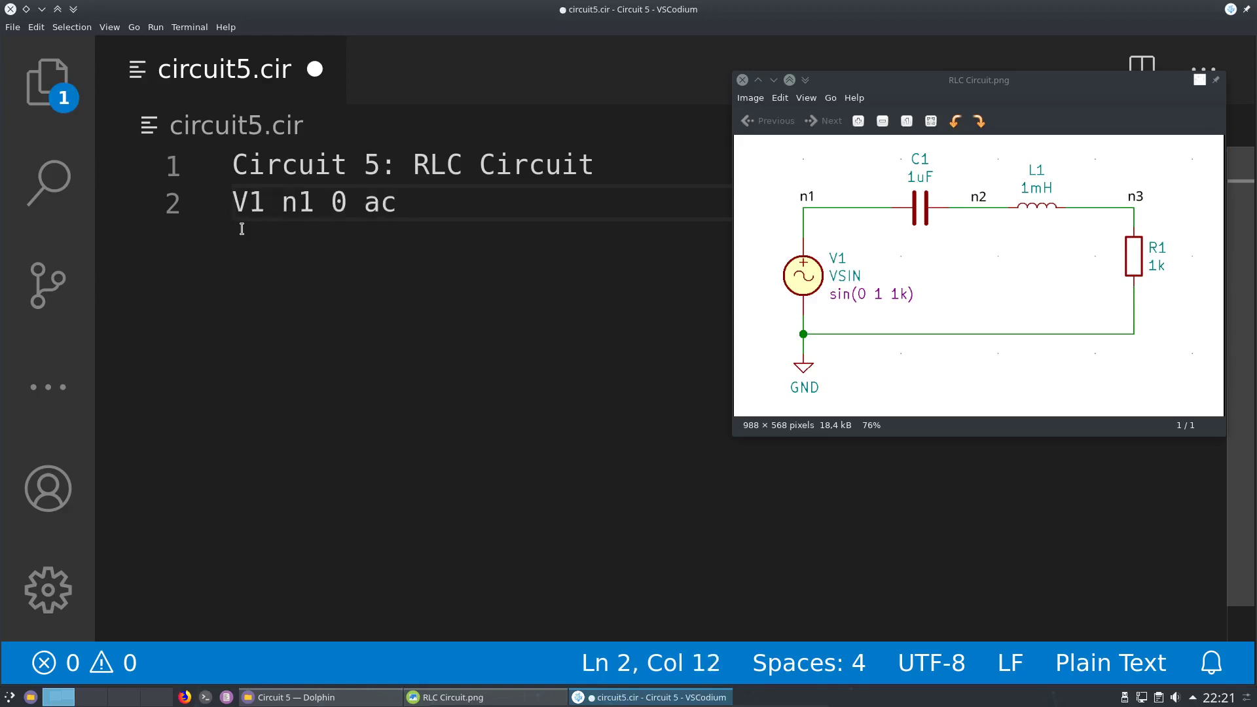
pyautogui.write('1')
pyautogui.press('Return')
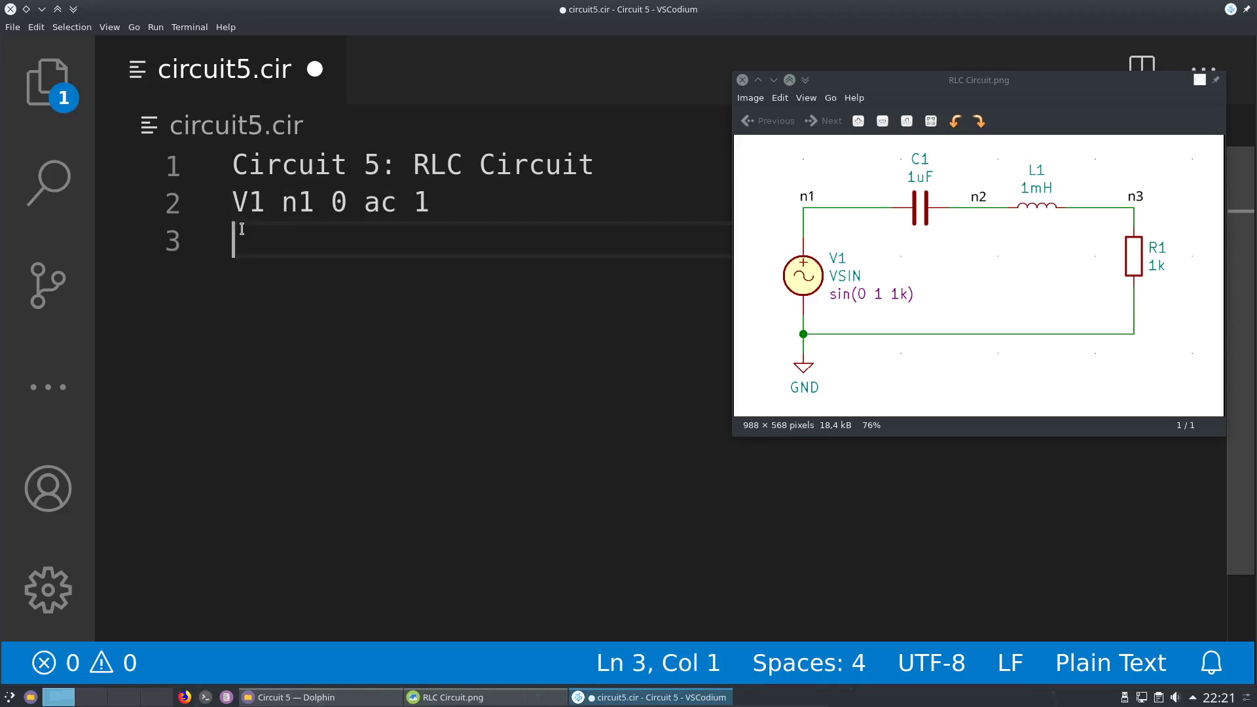
pyautogui.write('C1 n1 ')
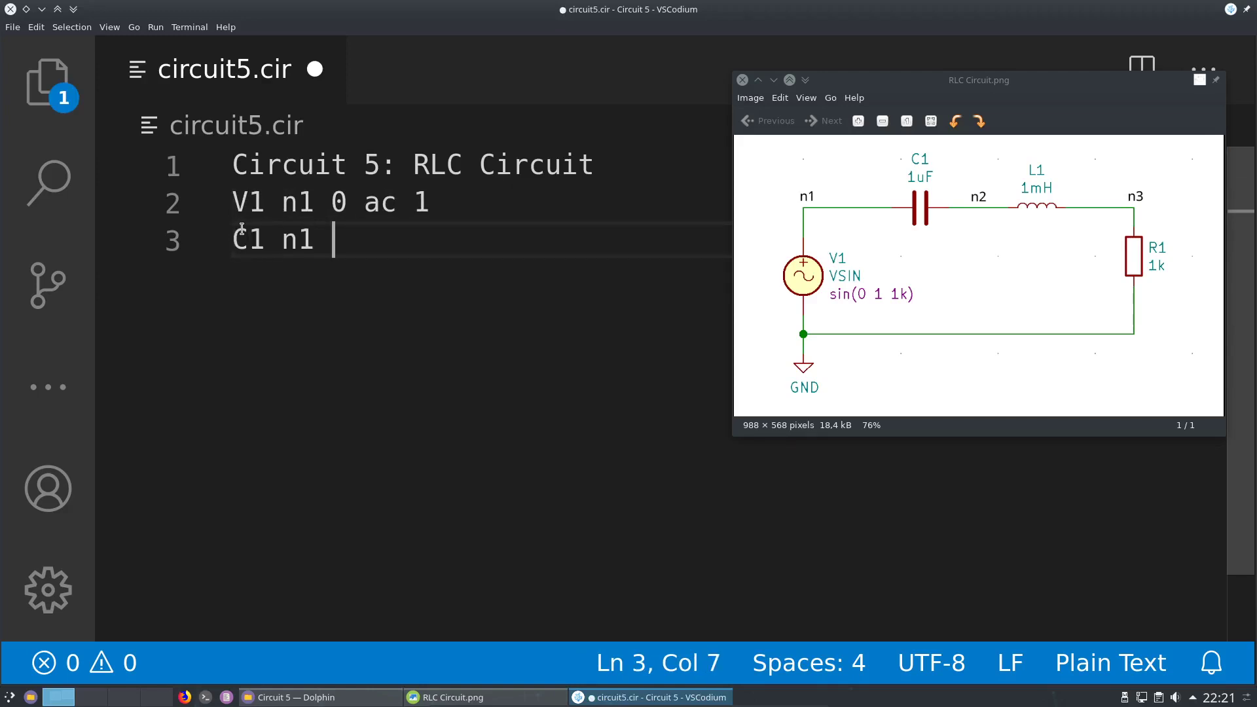
pyautogui.write('n2 1u')
pyautogui.press('Return')
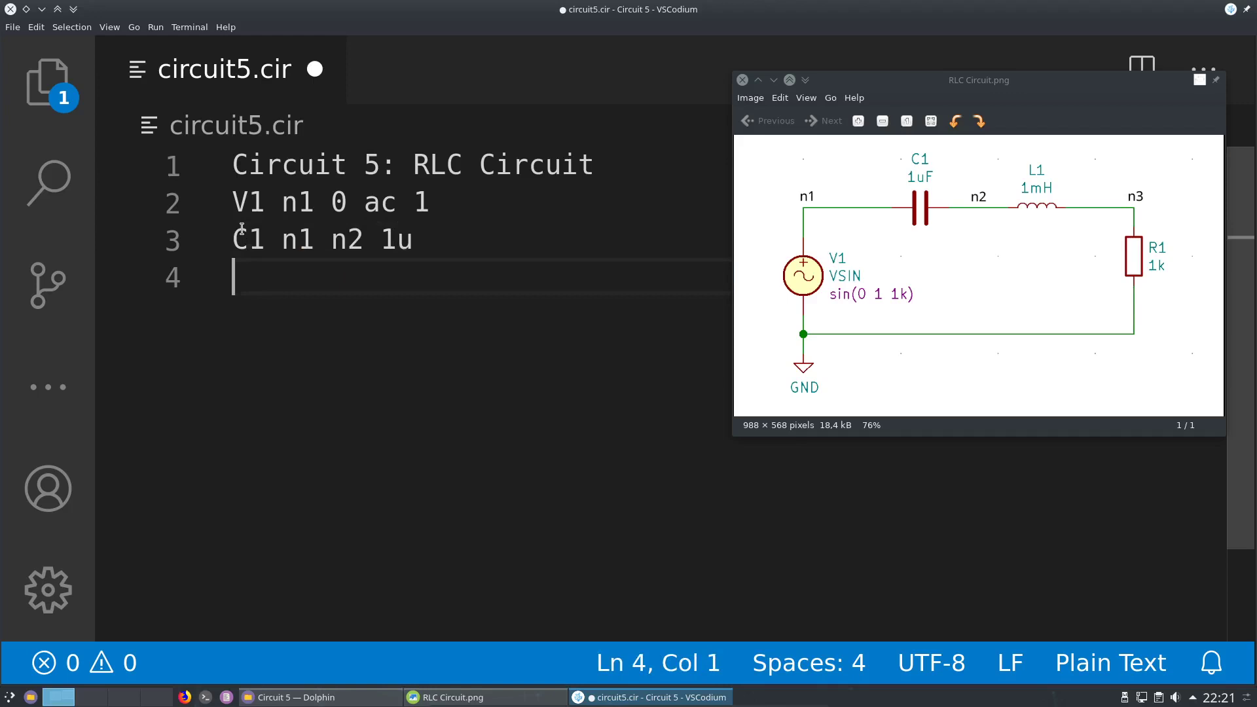
pyautogui.write('C')
pyautogui.press('BackSpace')
pyautogui.write('L1 n2 ')
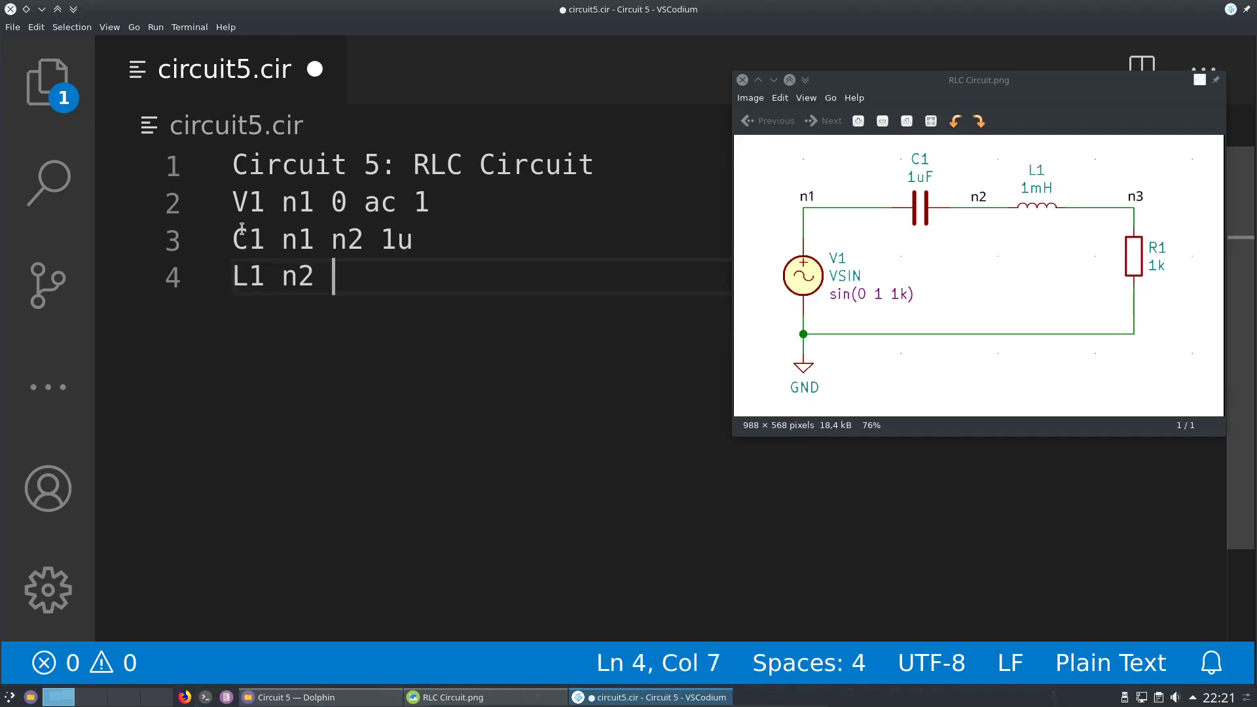
pyautogui.write('n3 1m')
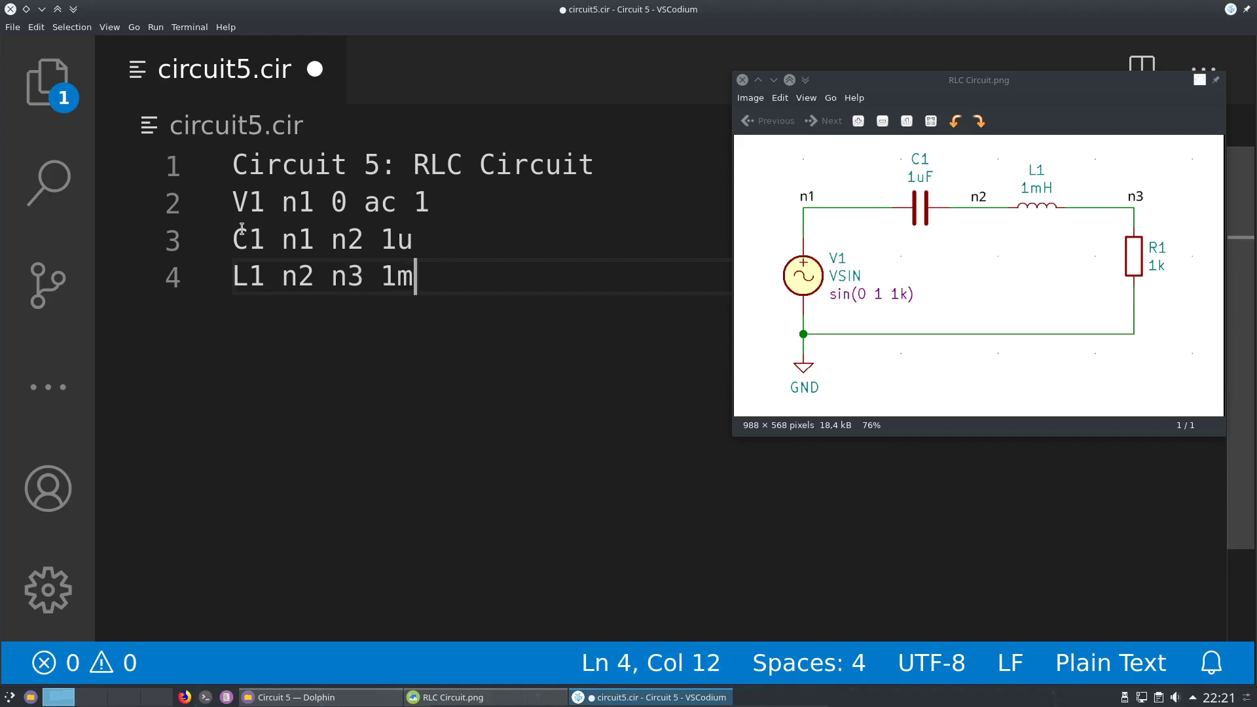
pyautogui.press('Return')
pyautogui.write('R1')
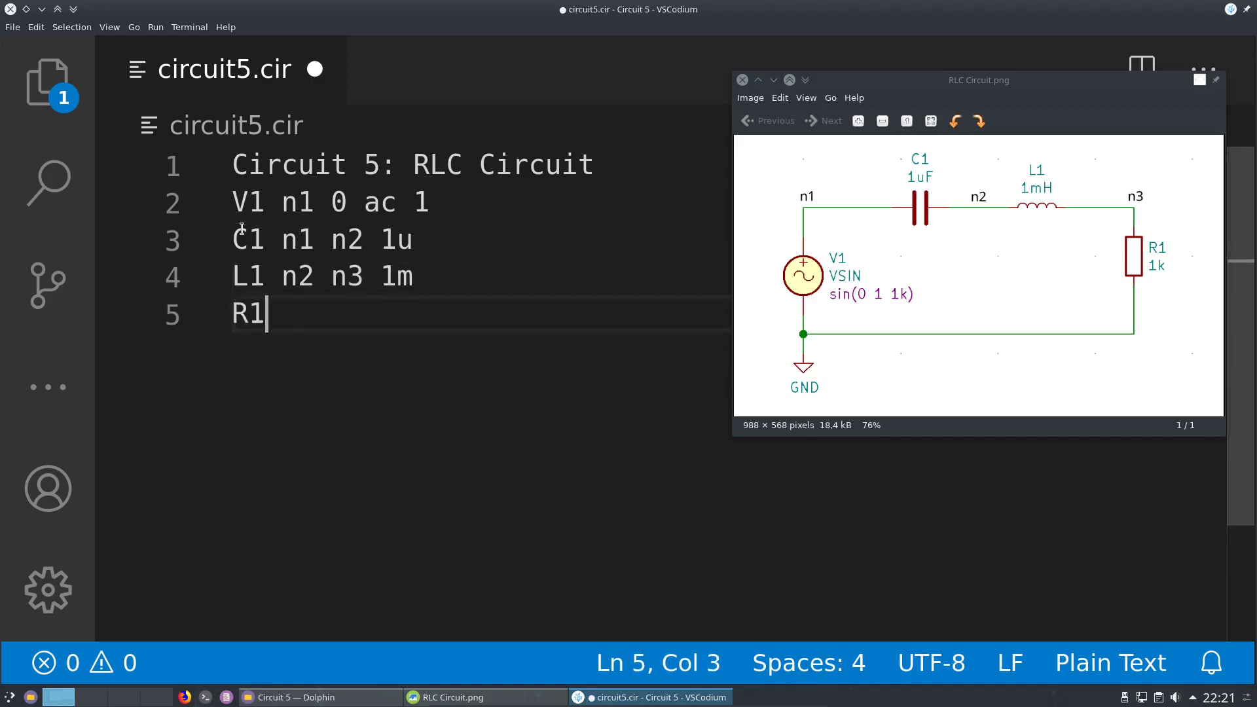
pyautogui.write(' n3 0 1k')
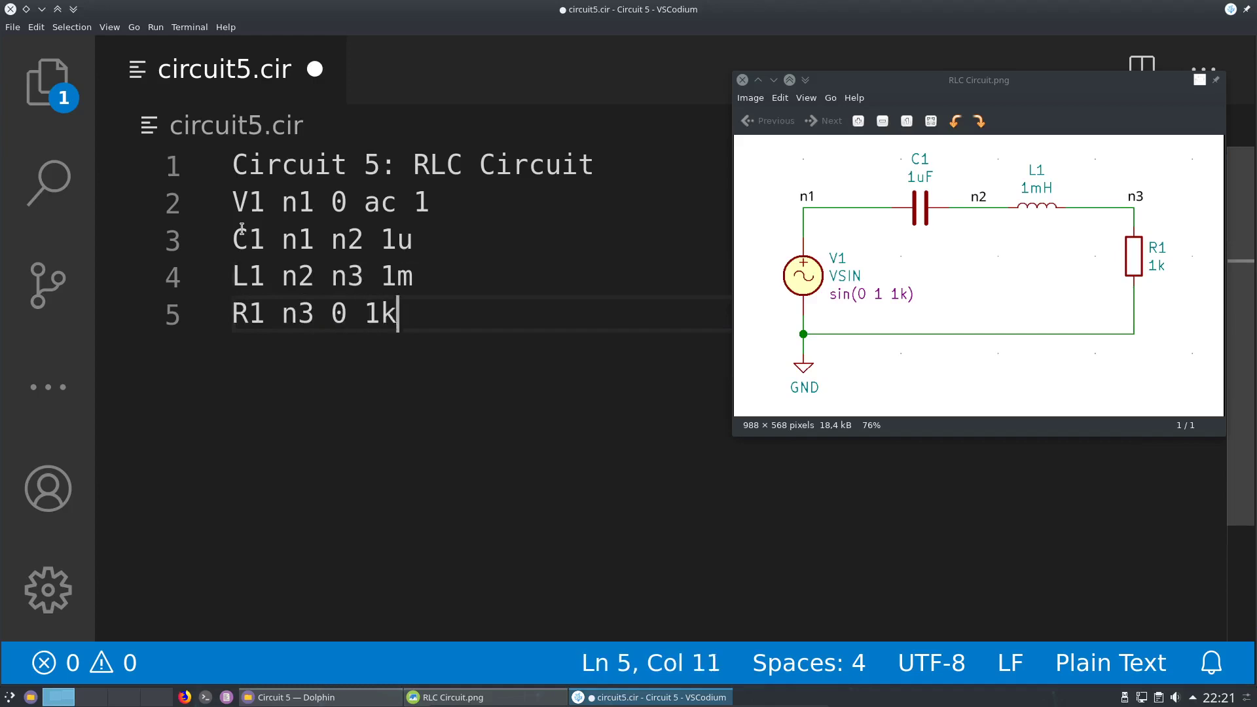
pyautogui.press('Return')
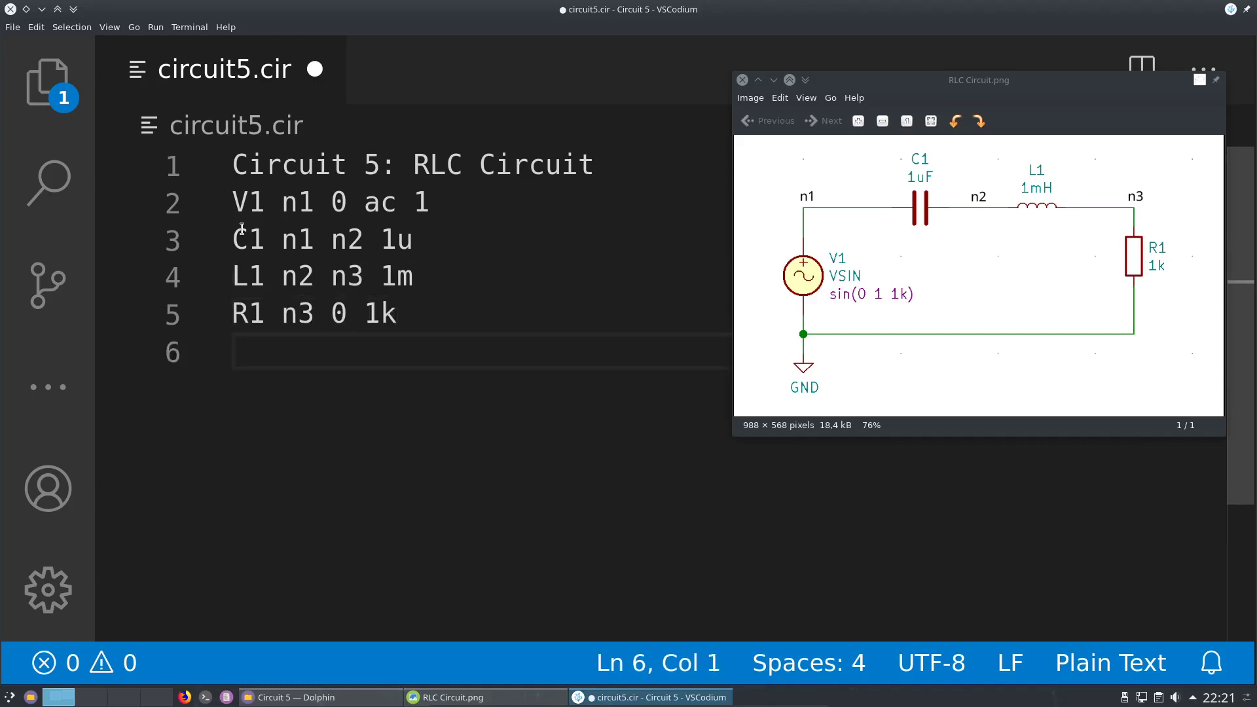
pyautogui.write('.end')
# - Try an ic= entry after C1's 1u, remove it, and return to the end of line 5
pyautogui.click(440, 313)
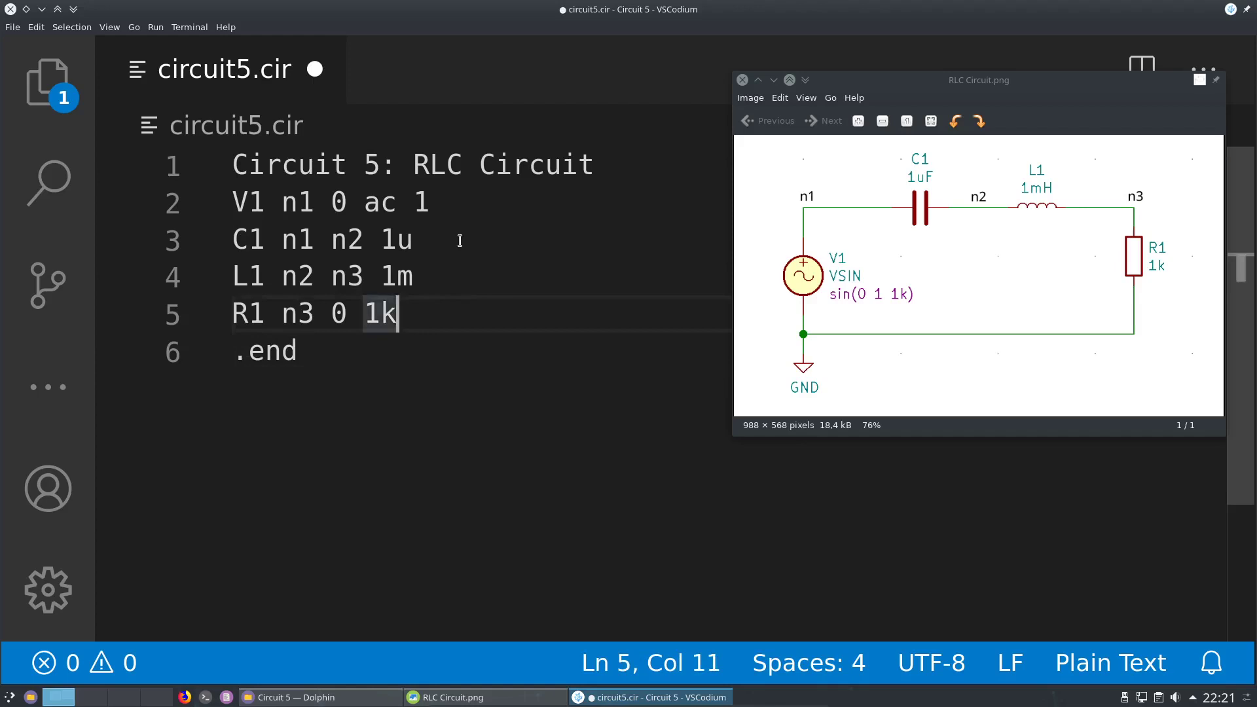
pyautogui.click(459, 241)
pyautogui.write('ic')
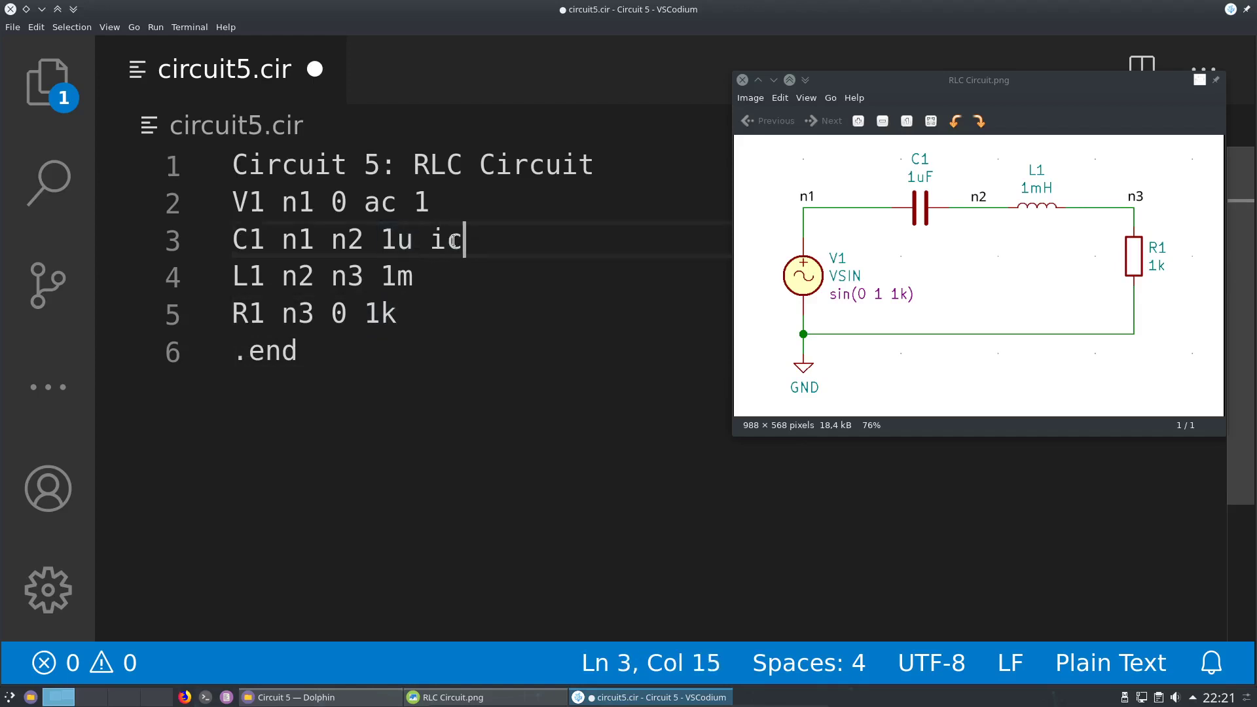
pyautogui.write('=')
pyautogui.press('BackSpace')
pyautogui.press('BackSpace')
pyautogui.press('BackSpace')
pyautogui.click(452, 308)
pyautogui.click(453, 241)
pyautogui.press('BackSpace')
pyautogui.click(446, 308)
# - Insert .ic v(n1)=0 v(n2)=0 v(n3)=0 on a new line before .end and save
pyautogui.press('Return')
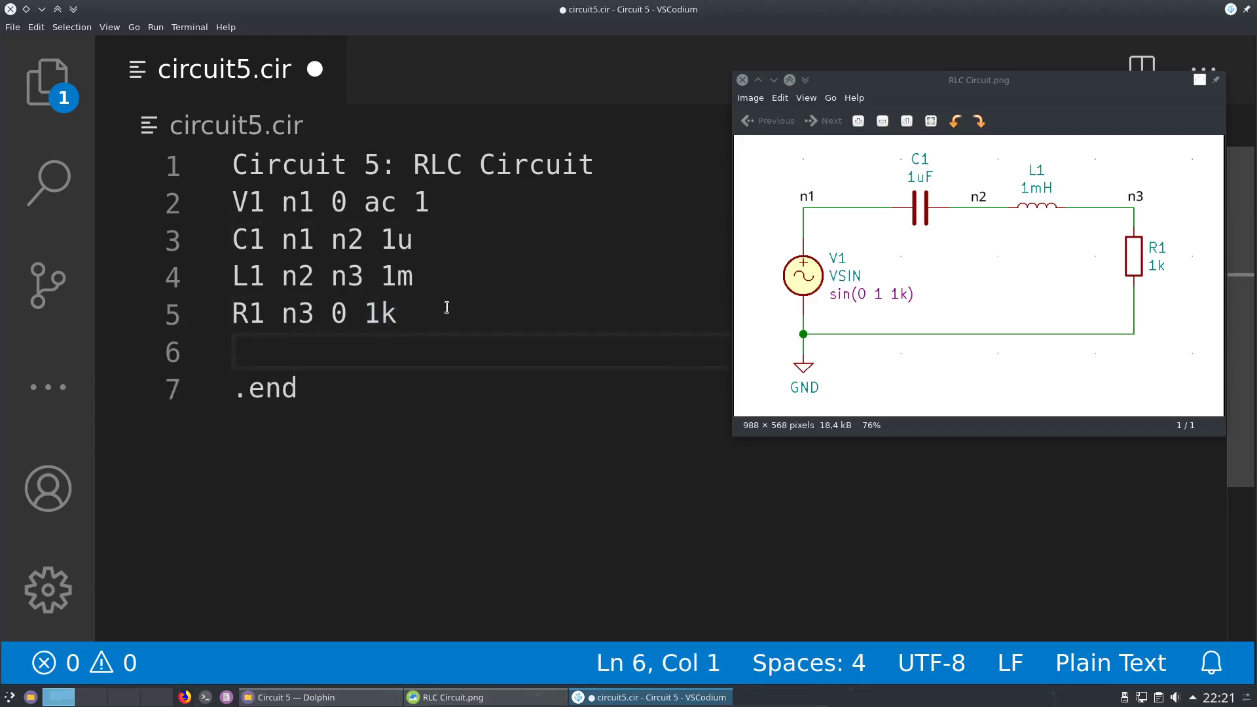
pyautogui.write('ic')
pyautogui.press('BackSpace')
pyautogui.press('BackSpace')
pyautogui.write('.ic =')
pyautogui.press('BackSpace')
pyautogui.press('BackSpace')
pyautogui.press('BackSpace')
pyautogui.press('BackSpace')
pyautogui.press('BackSpace')
pyautogui.write('ic v(n1)')
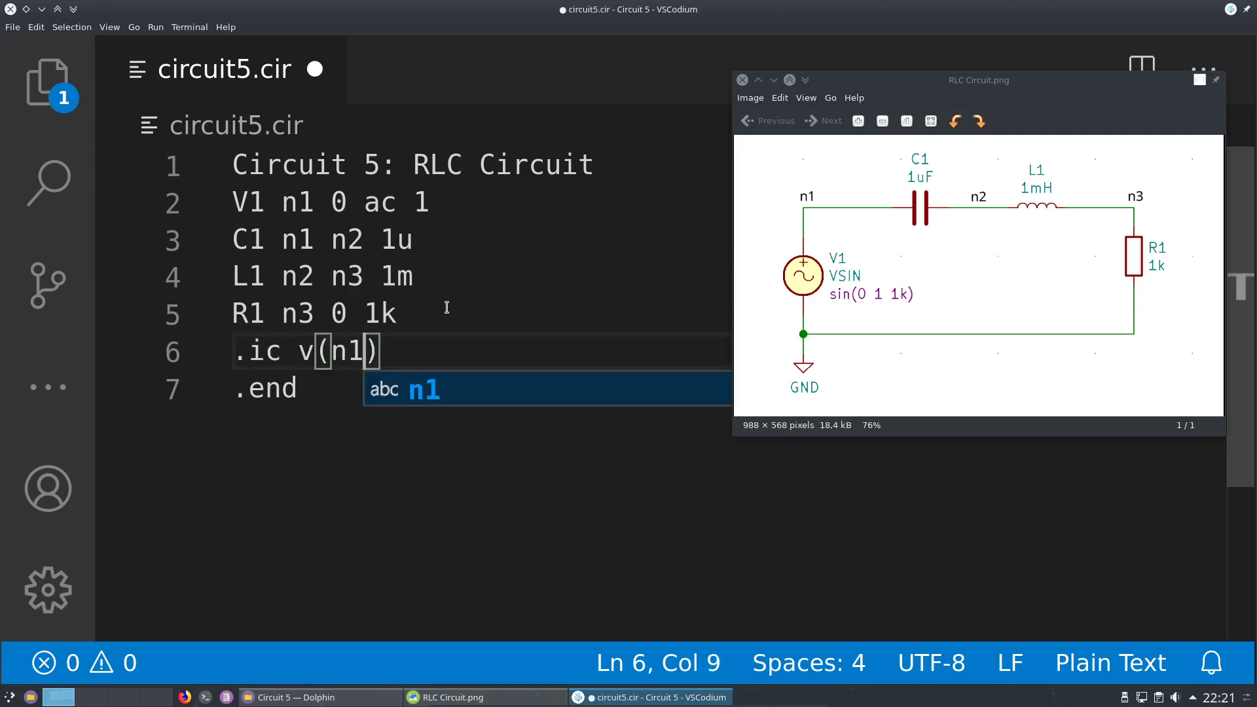
pyautogui.press('BackSpace')
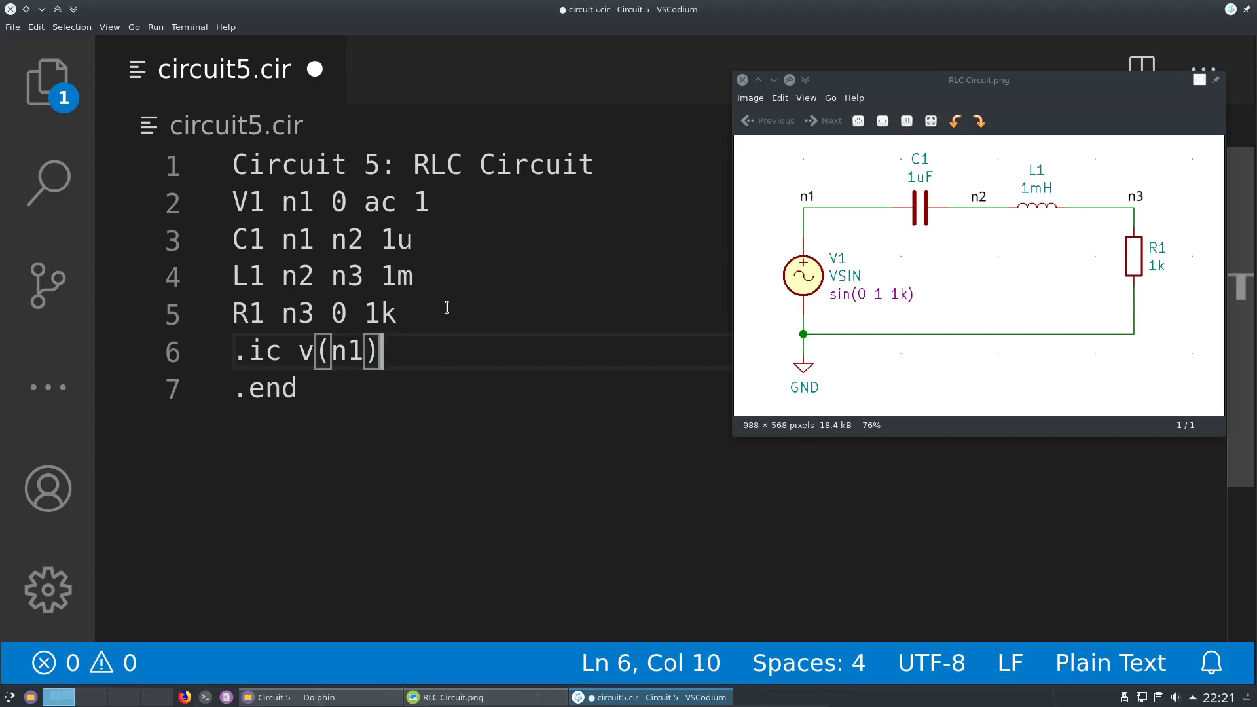
pyautogui.write('=0 c')
pyautogui.press('BackSpace')
pyautogui.write('v')
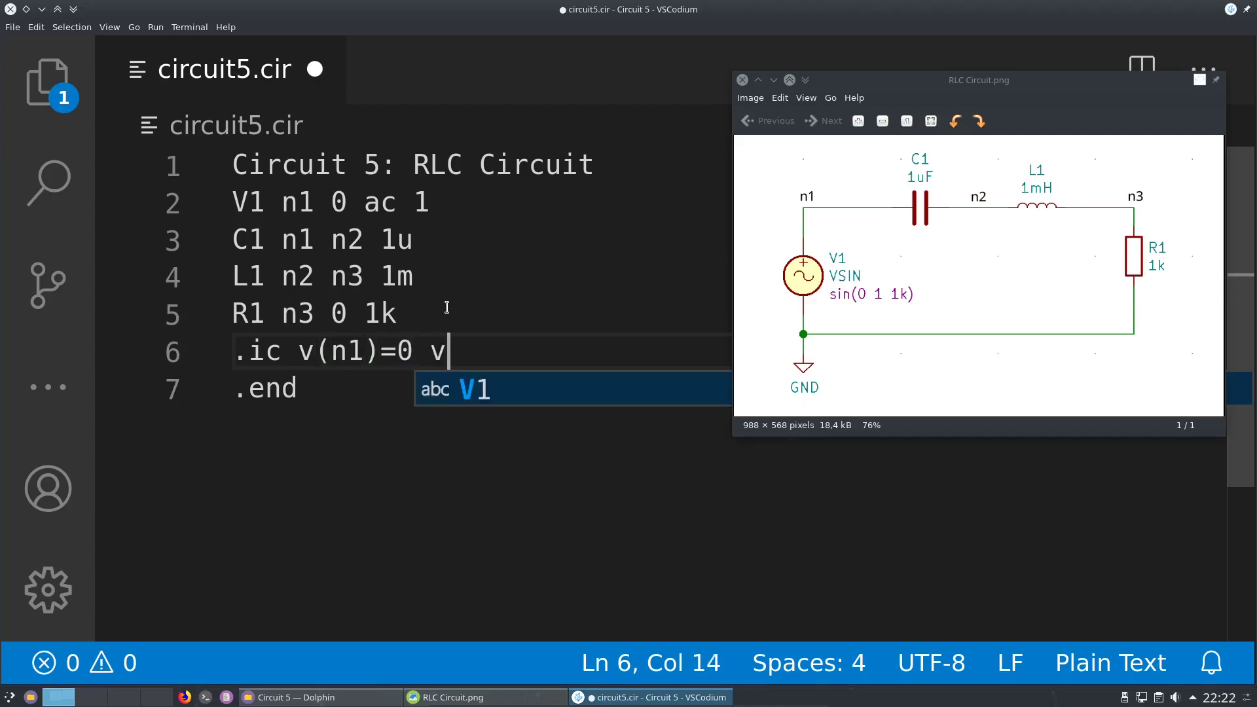
pyautogui.write('(n2)')
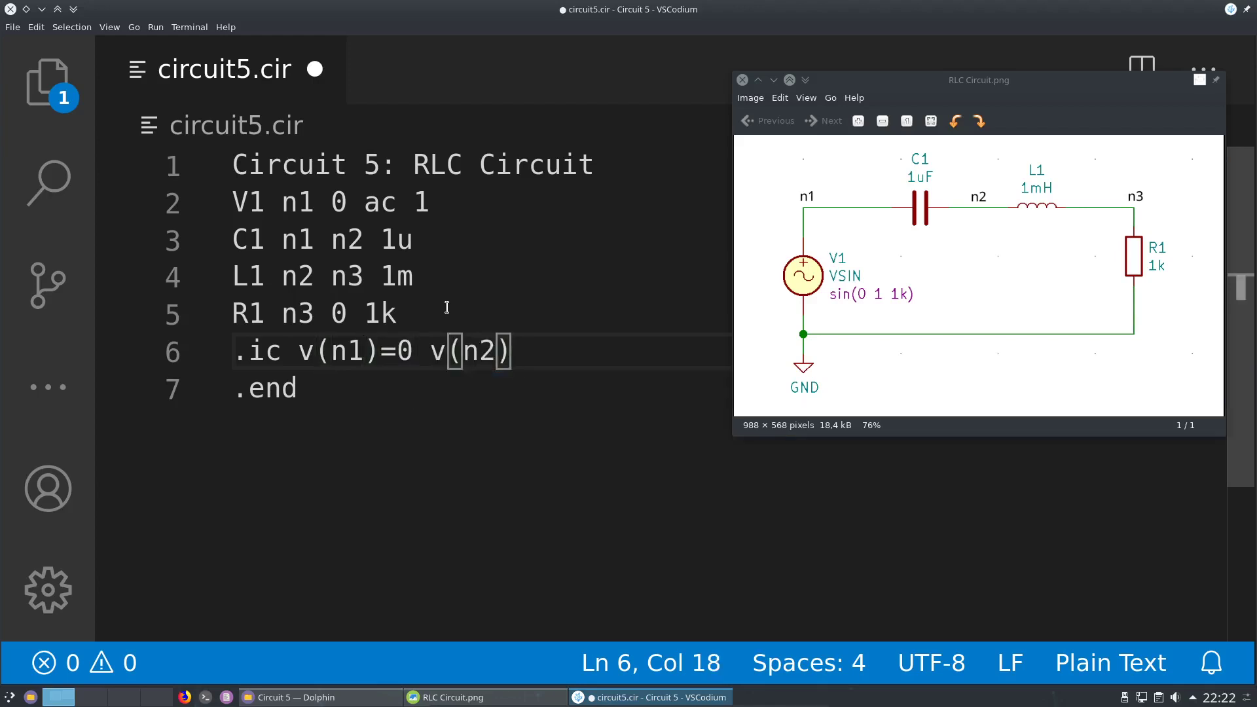
pyautogui.write('=0 v')
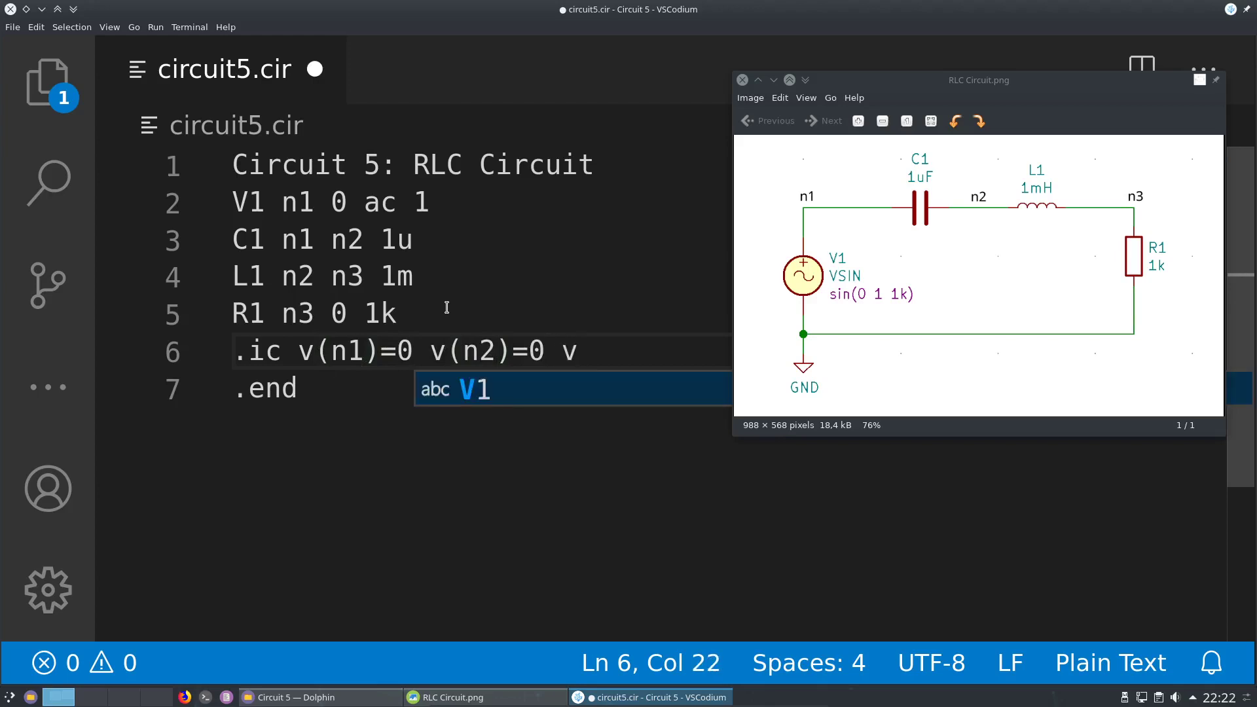
pyautogui.write('(n3')
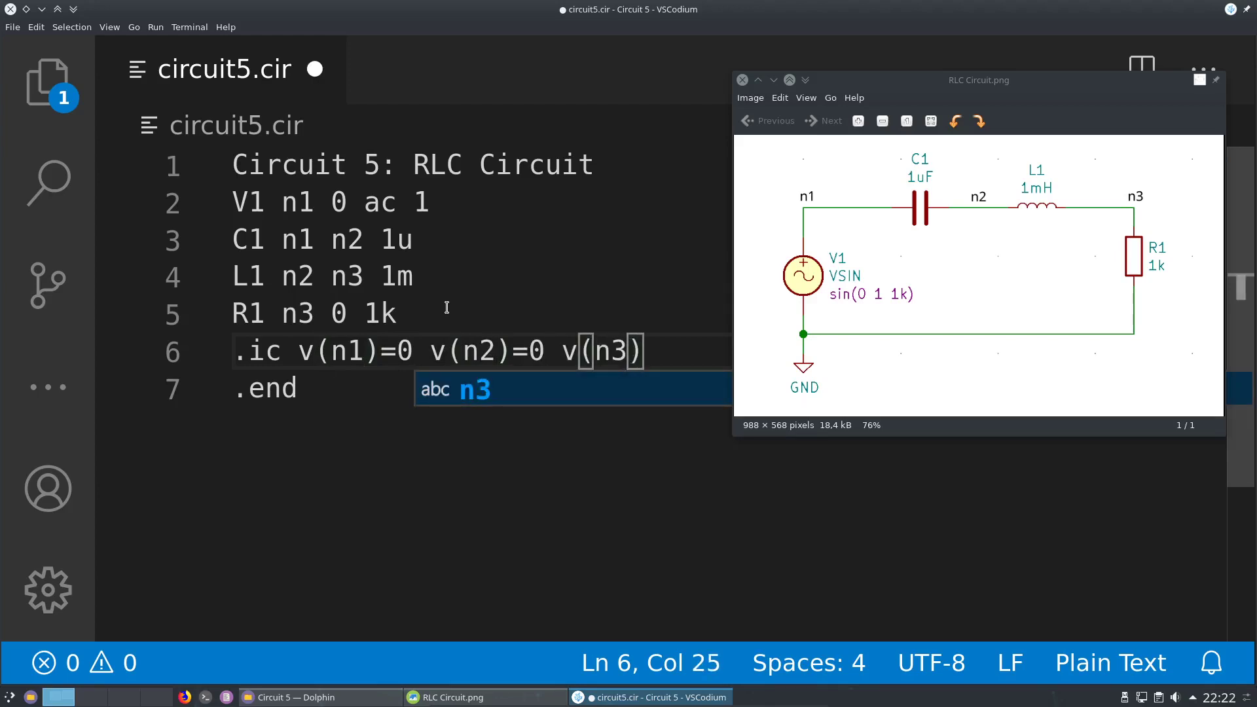
pyautogui.write(')=0')
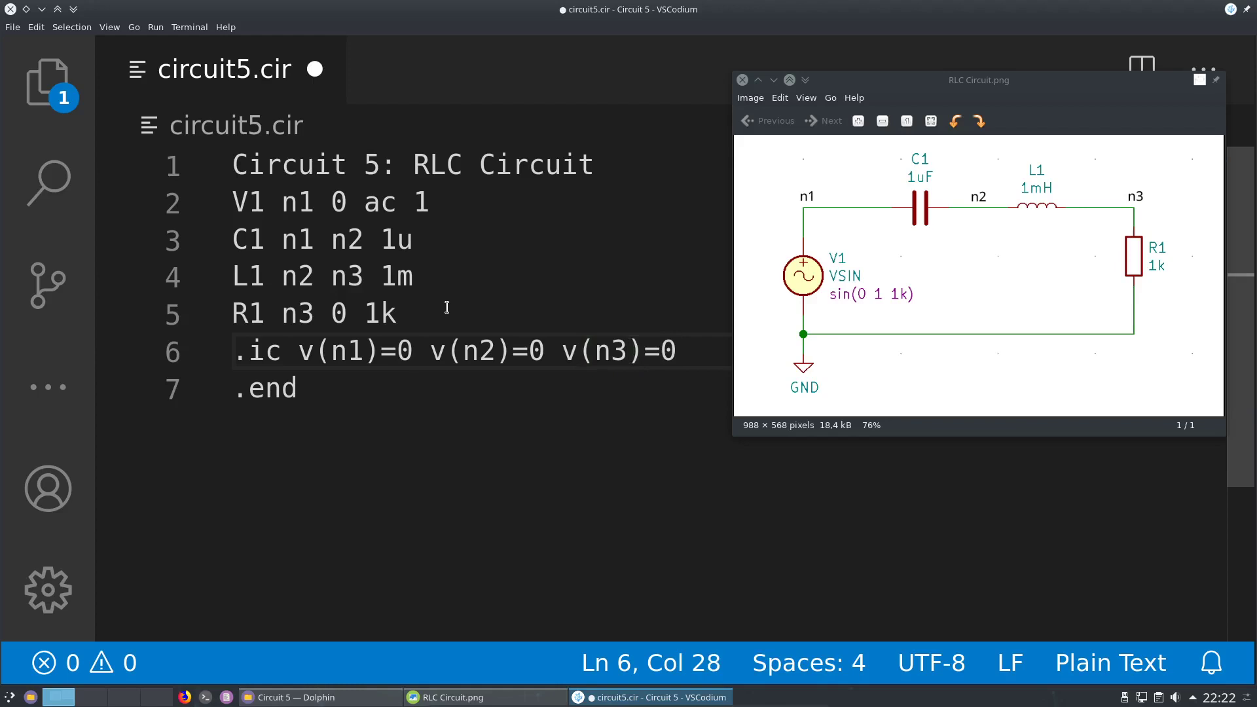
pyautogui.hotkey('ctrl', 's')
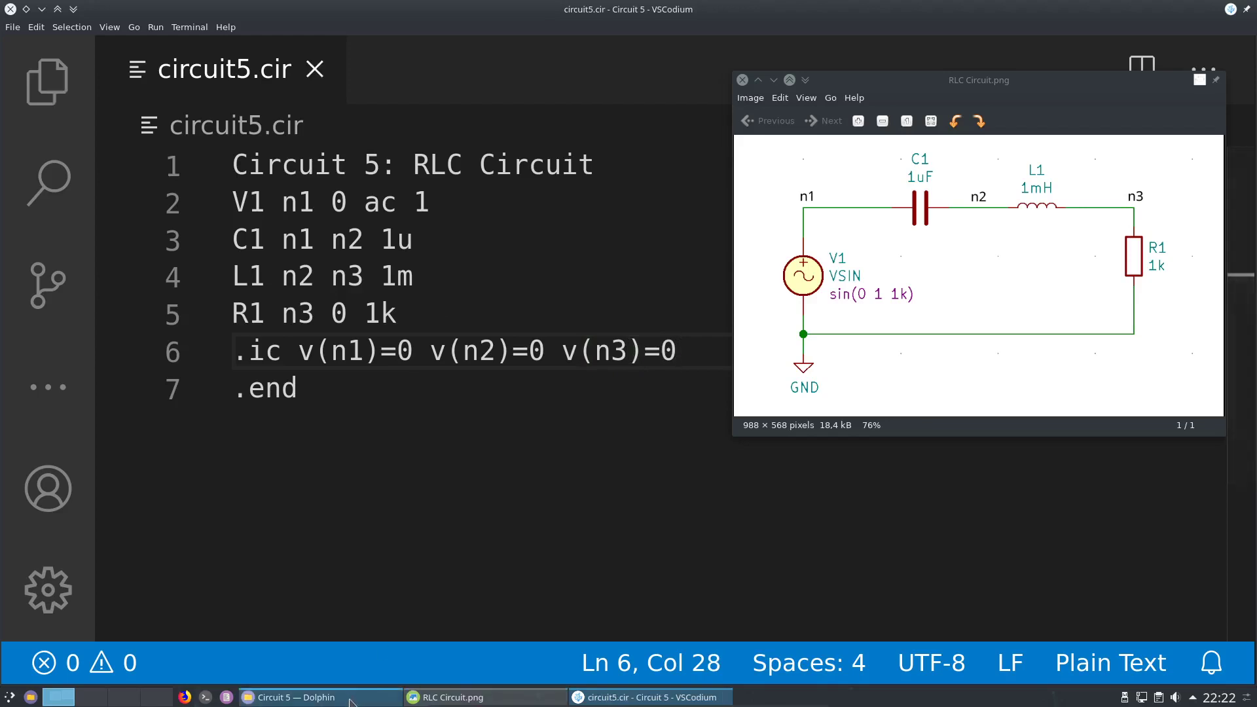
# - Bring Dolphin forward and open a Konsole terminal in ~/Desktop/NGSPICE/Tutorial/5/Circuit 5
pyautogui.click(388, 695)
pyautogui.moveTo(498, 146); pyautogui.dragTo(327, 209)
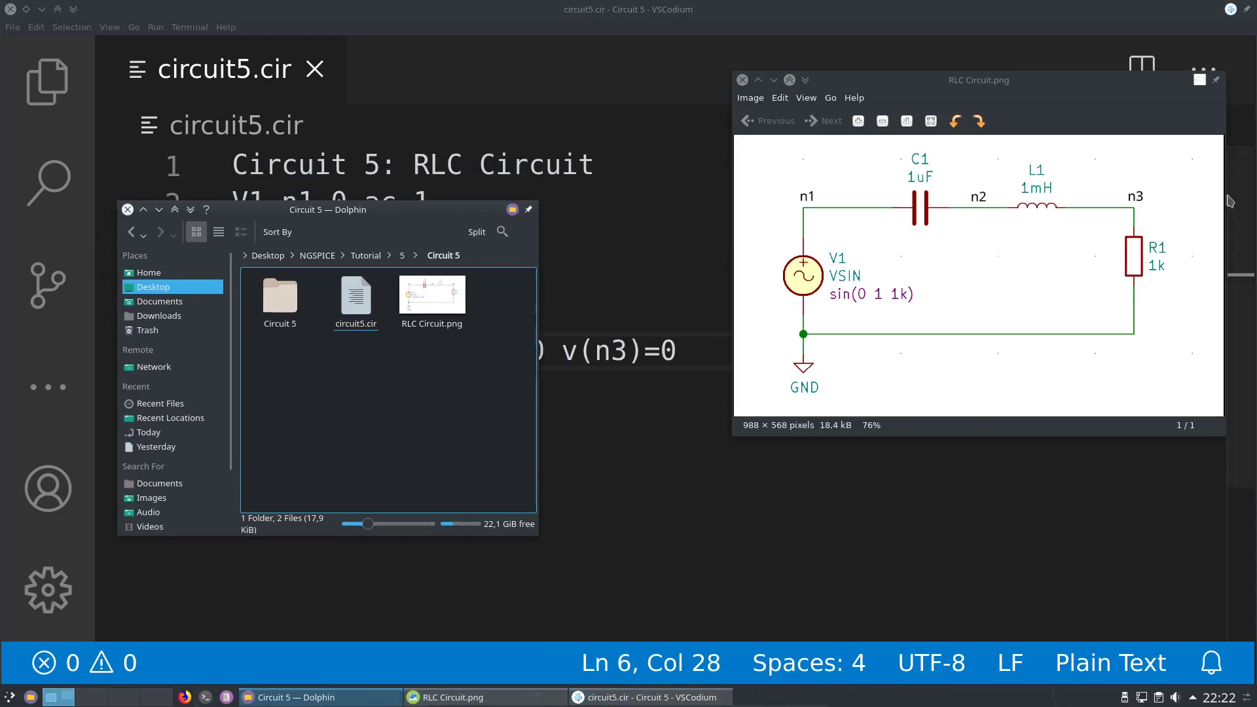
pyautogui.rightClick(368, 380)
pyautogui.moveTo(403, 389)
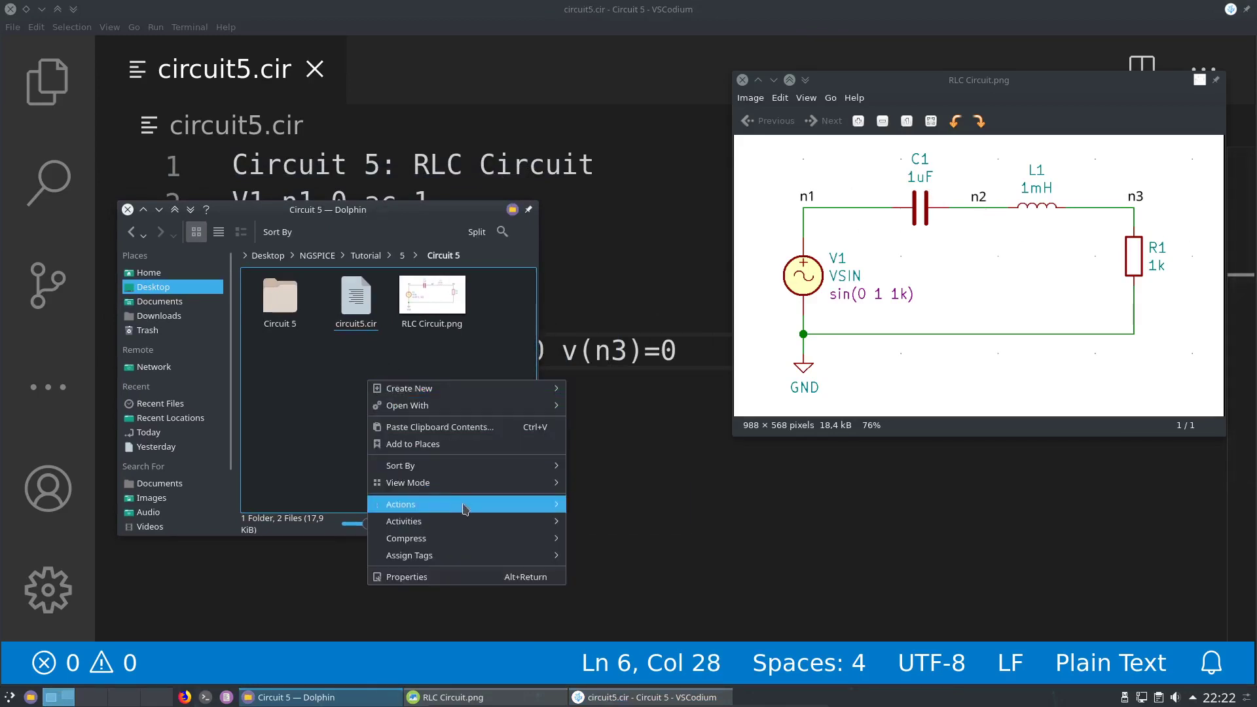
pyautogui.moveTo(537, 483)
pyautogui.moveTo(553, 505)
pyautogui.click(597, 522)
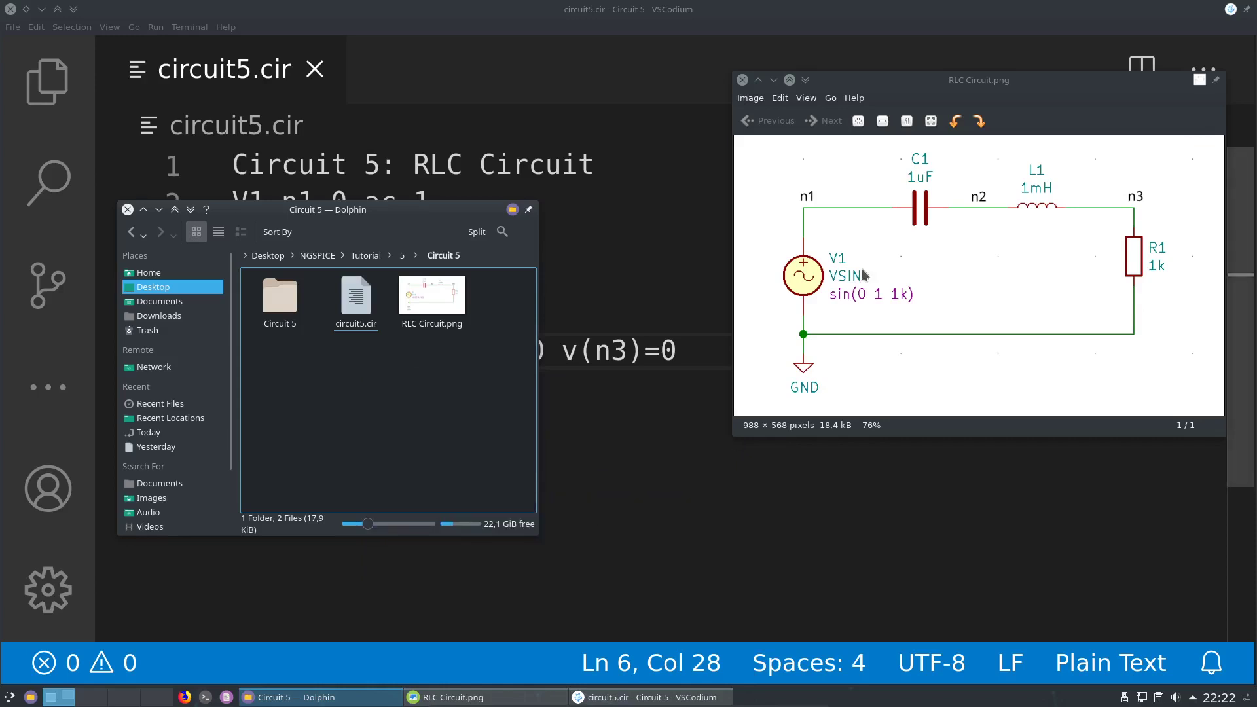
# - Launch ngspice on the circuit file from the terminal
pyautogui.keyDown('ctrl'); pyautogui.scroll(10, 284, 144); pyautogui.keyUp('ctrl')
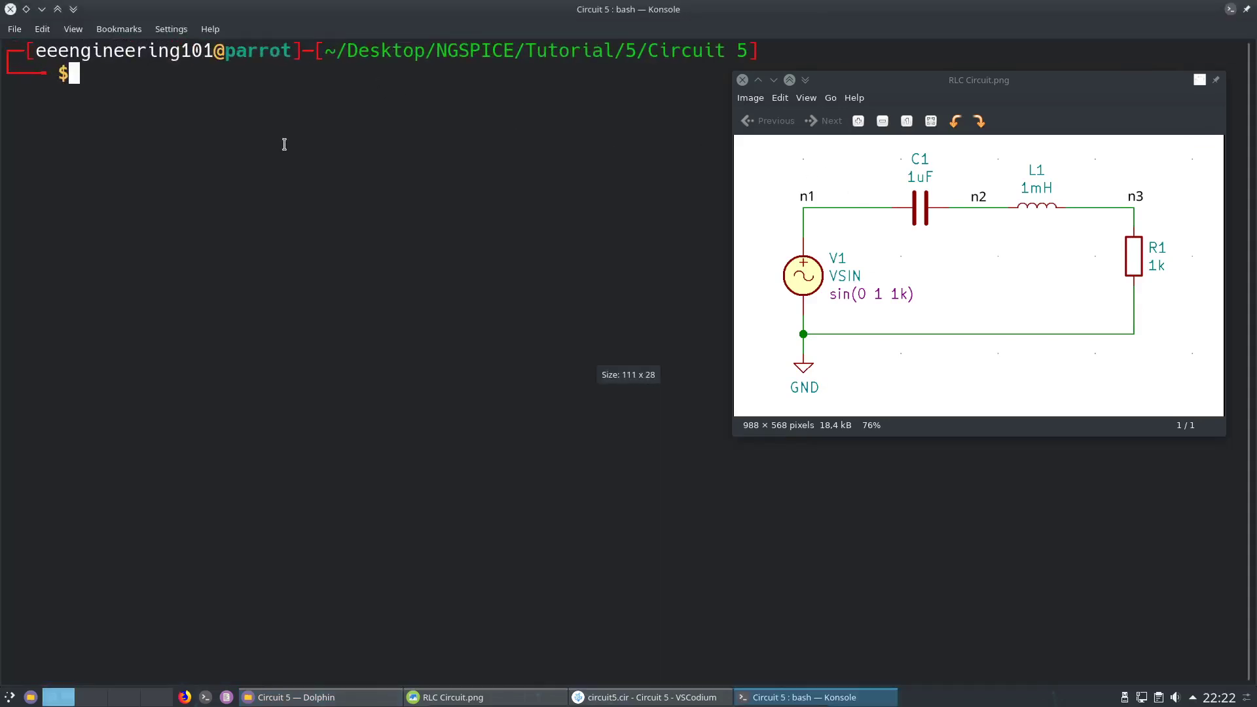
pyautogui.write('ngsp')
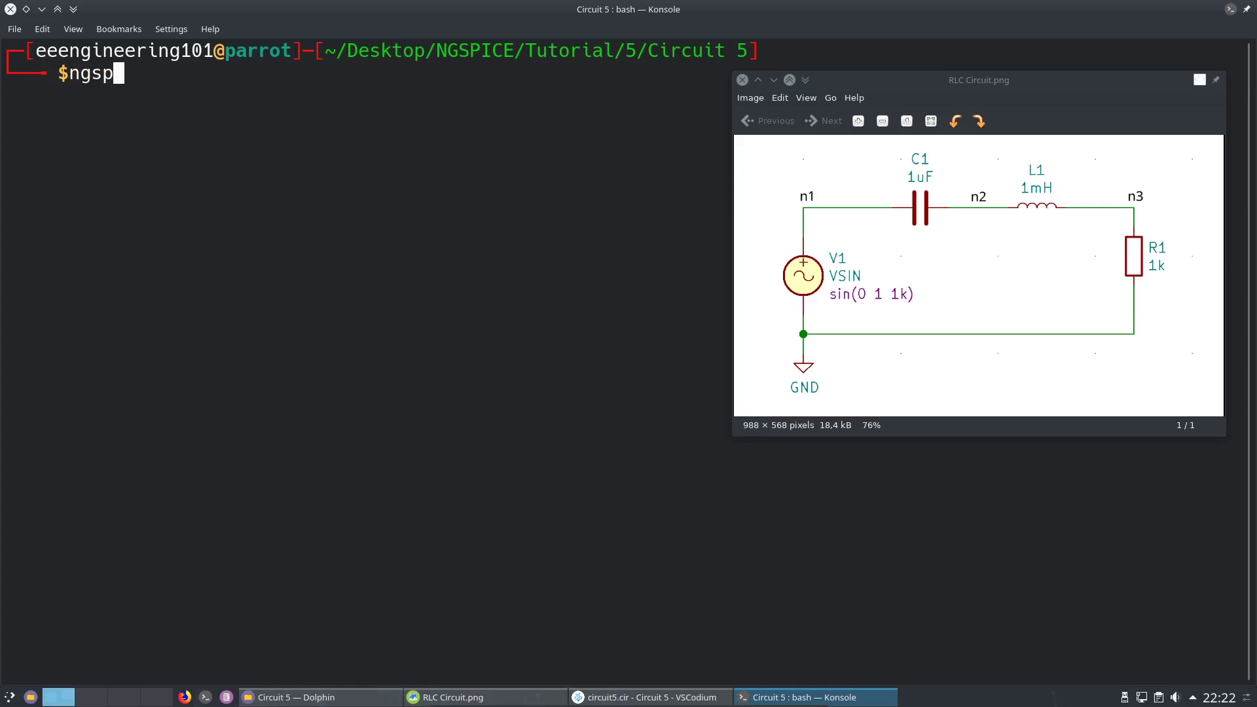
pyautogui.write('ice circu')
pyautogui.press('BackSpace')
pyautogui.write('cuit')
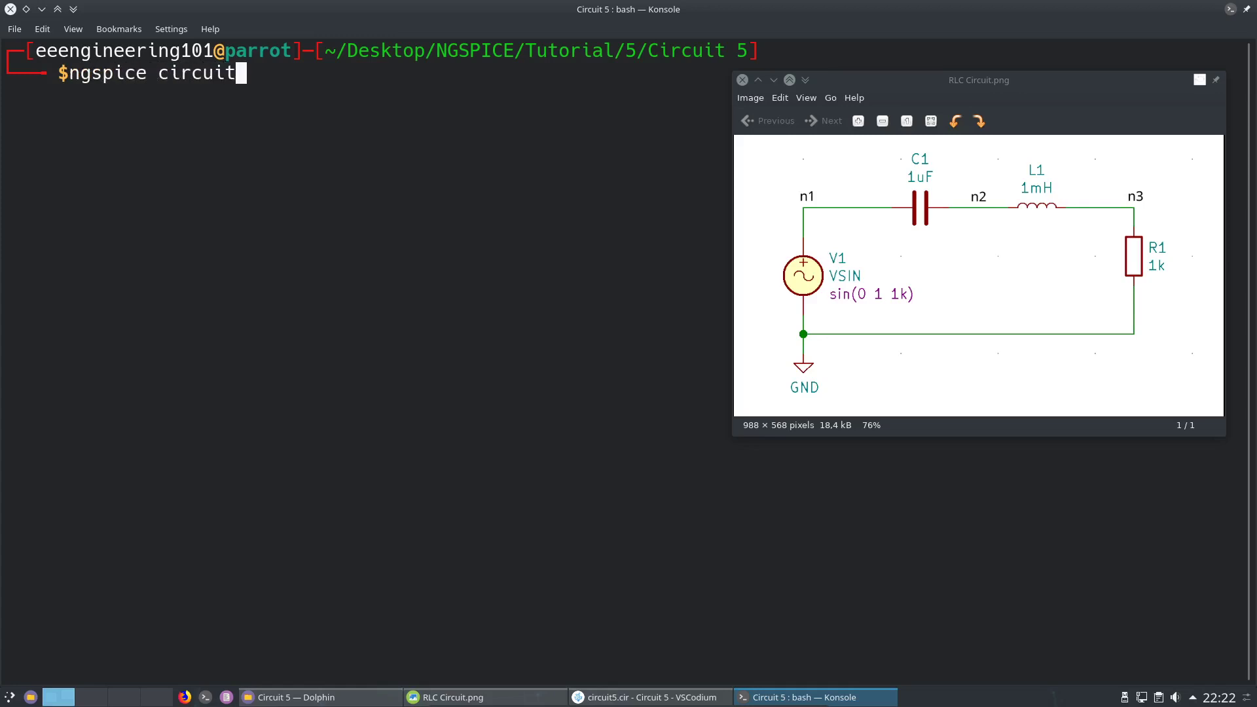
pyautogui.write('4.cir')
pyautogui.press('Return')
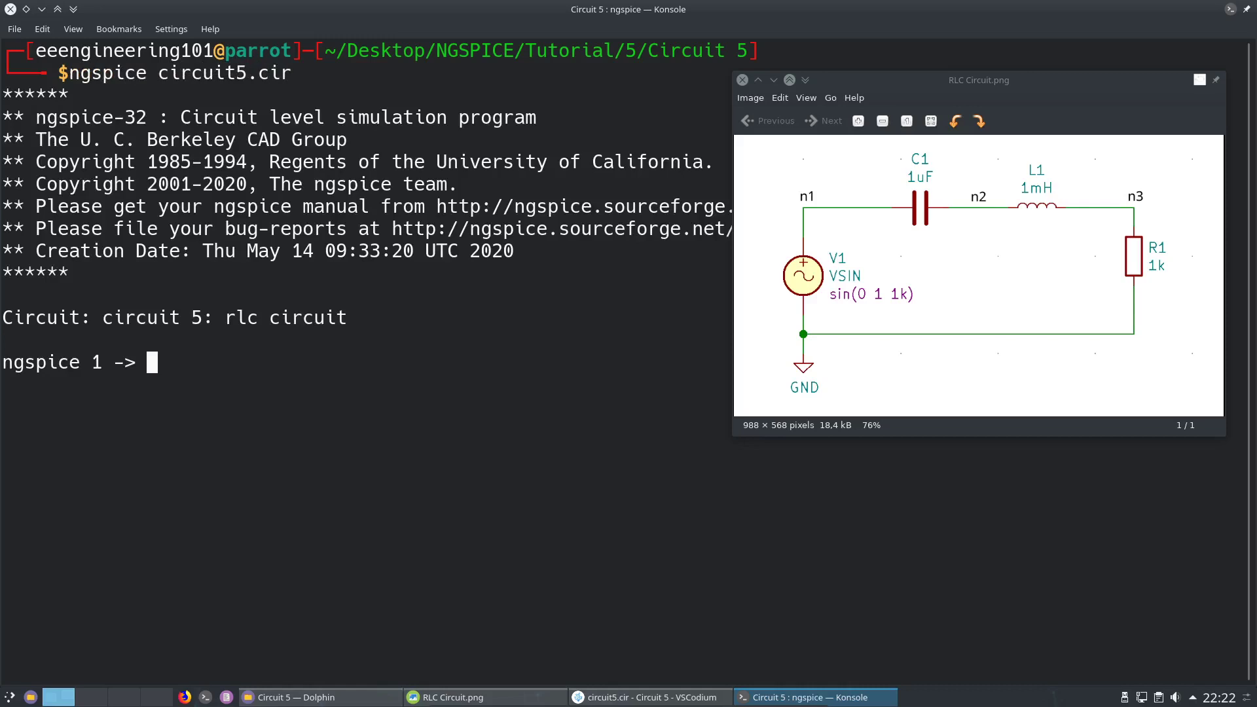
# - Run the AC sweep ac dec 100 1 100Meg
pyautogui.write('ac dec 1')
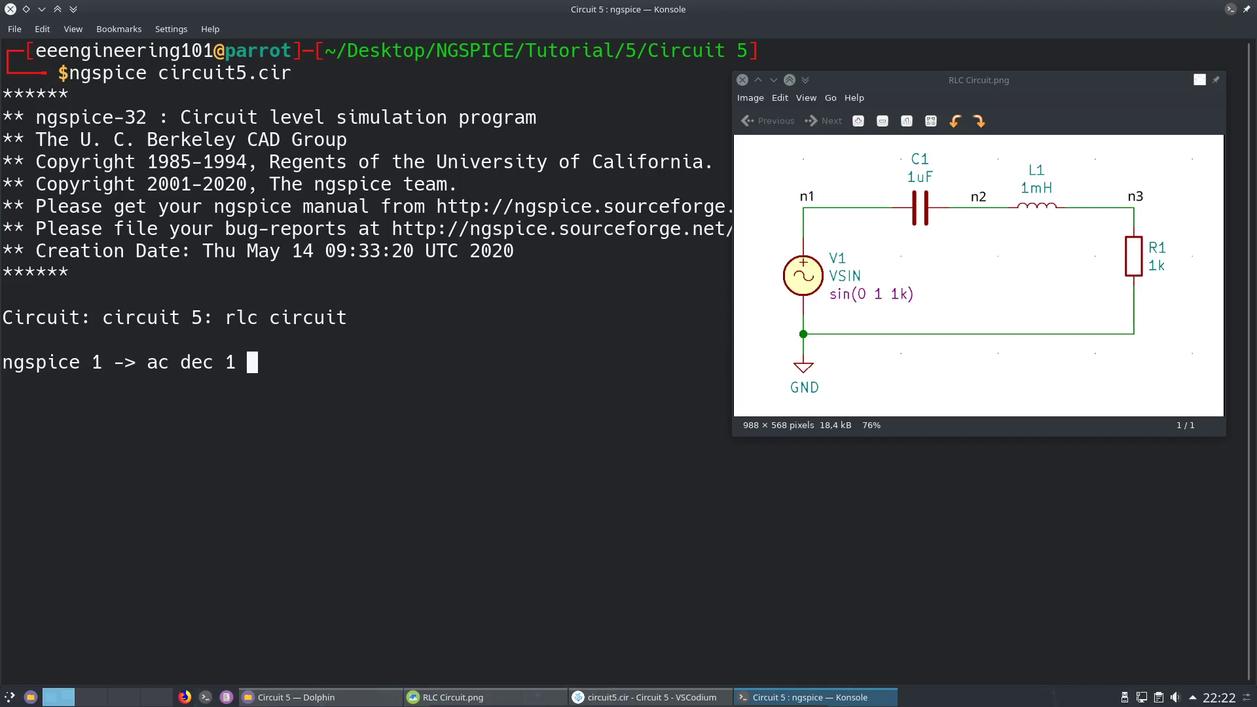
pyautogui.press('BackSpace')
pyautogui.write('00 10')
pyautogui.write('00Meg')
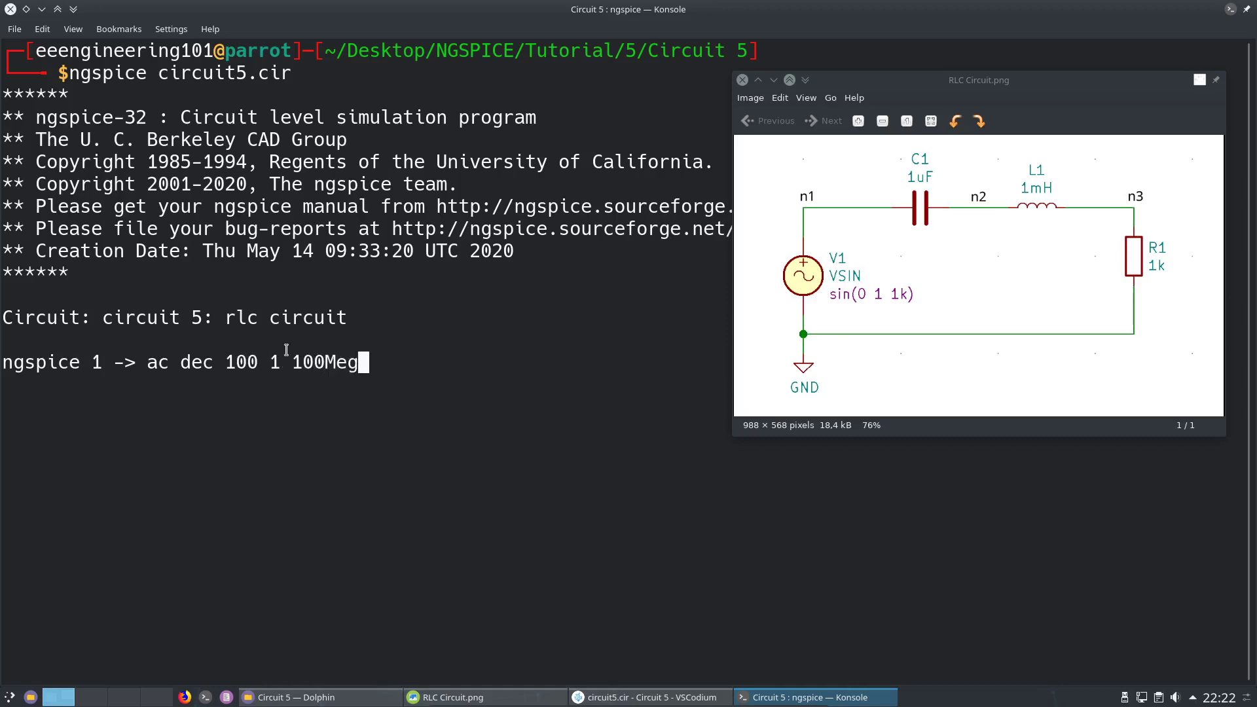
pyautogui.moveTo(225, 364); pyautogui.dragTo(348, 364)
pyautogui.doubleClick(273, 362)
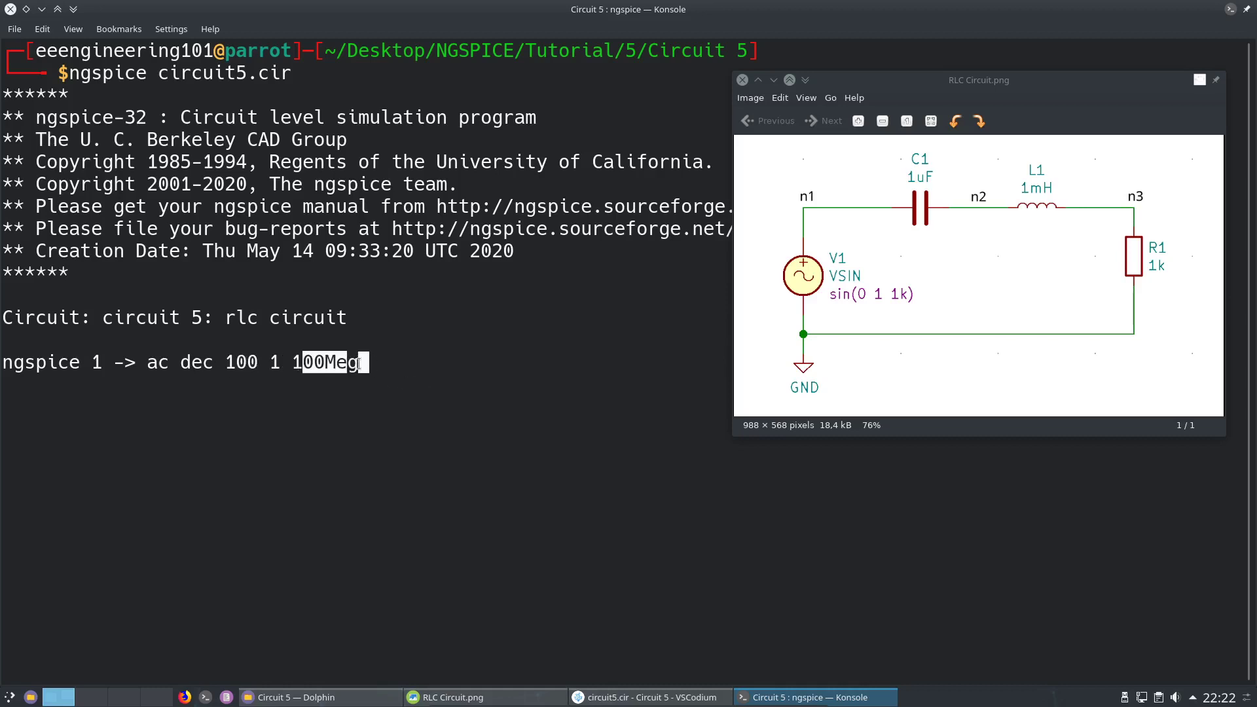
pyautogui.moveTo(214, 364); pyautogui.dragTo(180, 364)
pyautogui.click(458, 369)
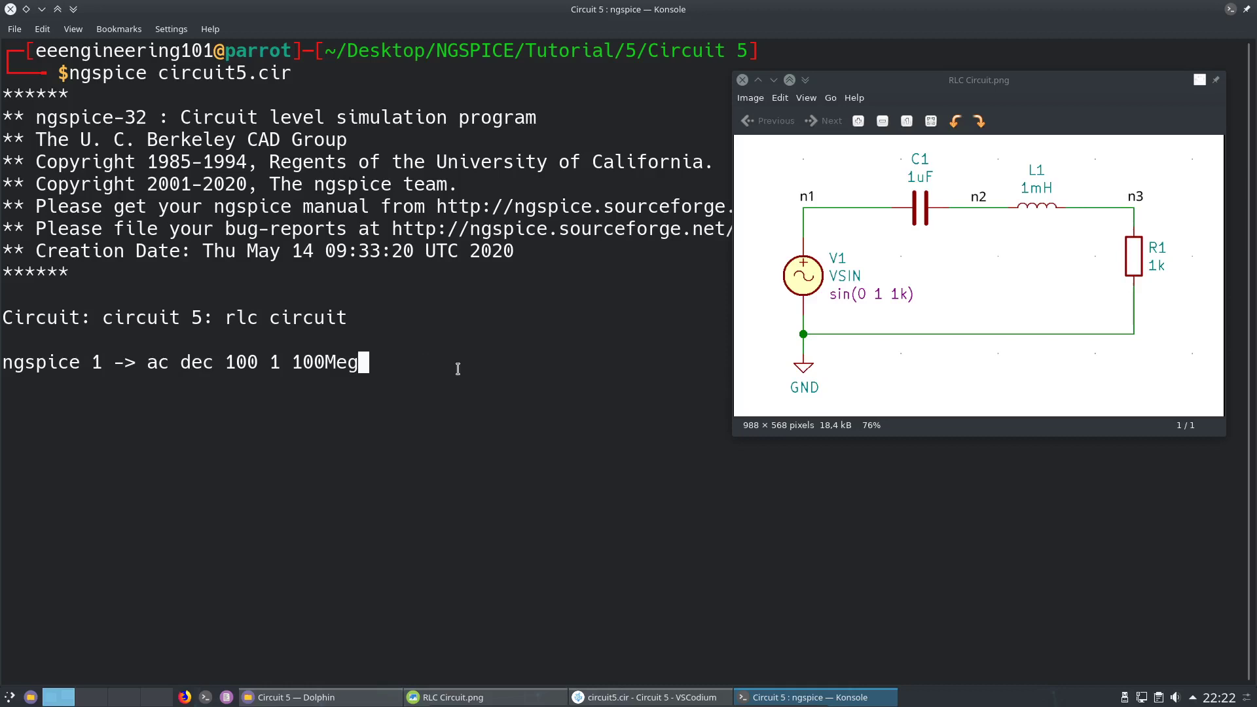
pyautogui.press('Return')
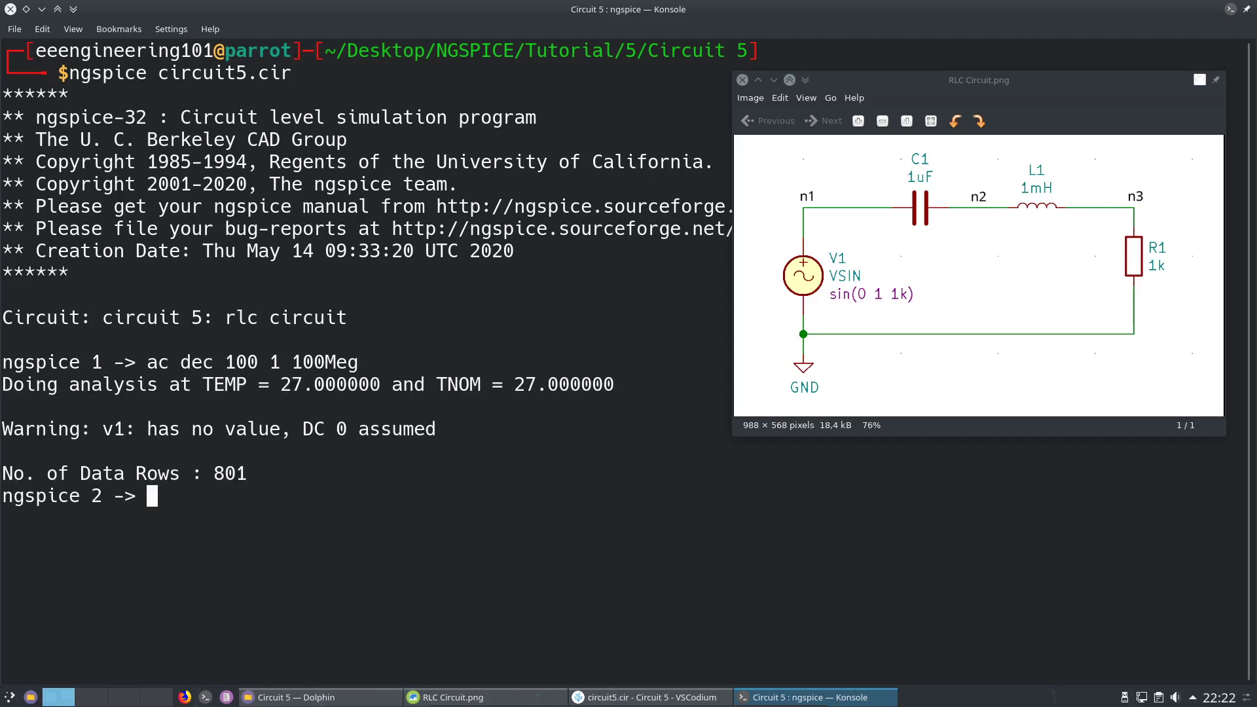
# - Plot v(n1), inspect the flat 1 V line, then close the plot window
pyautogui.write('plot v(n1)')
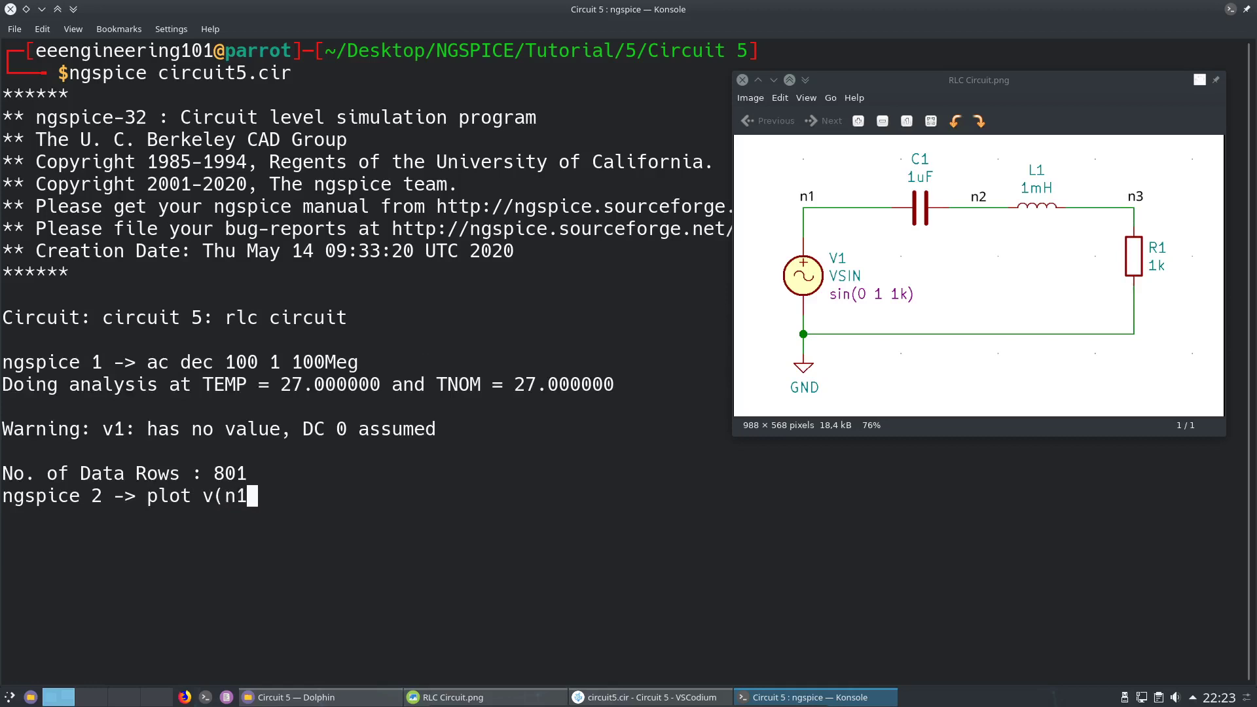
pyautogui.press('Return')
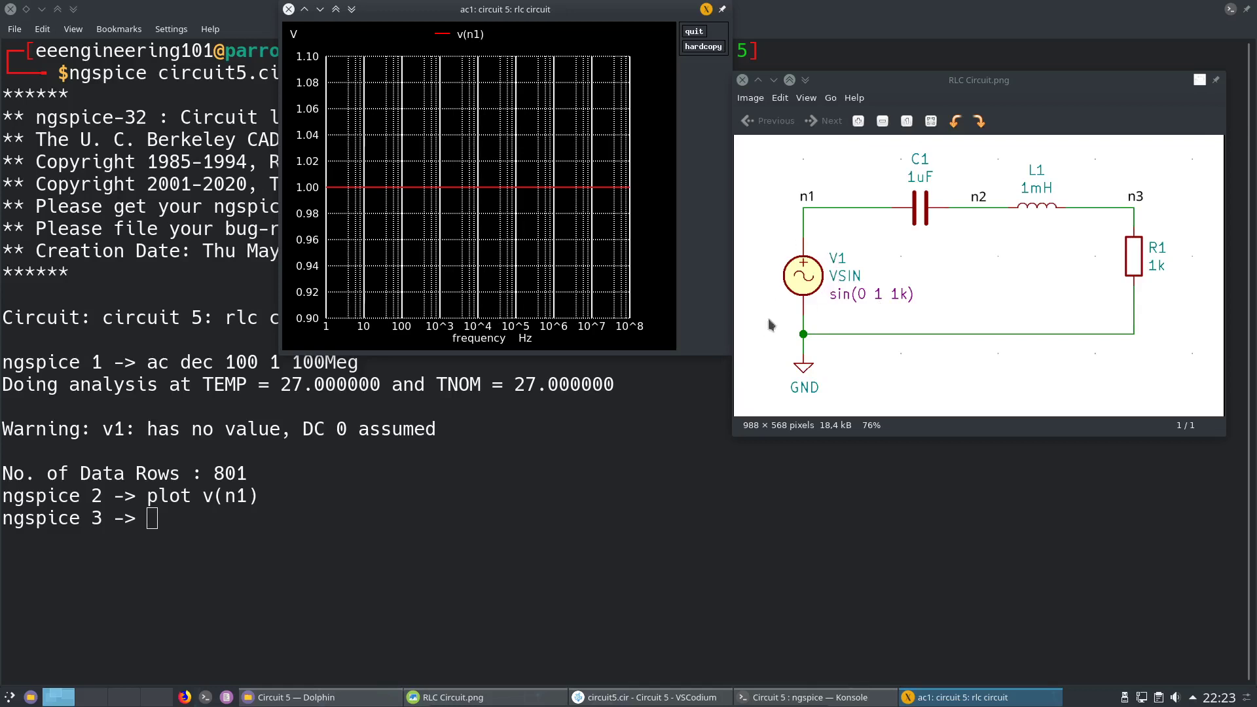
pyautogui.click(289, 9)
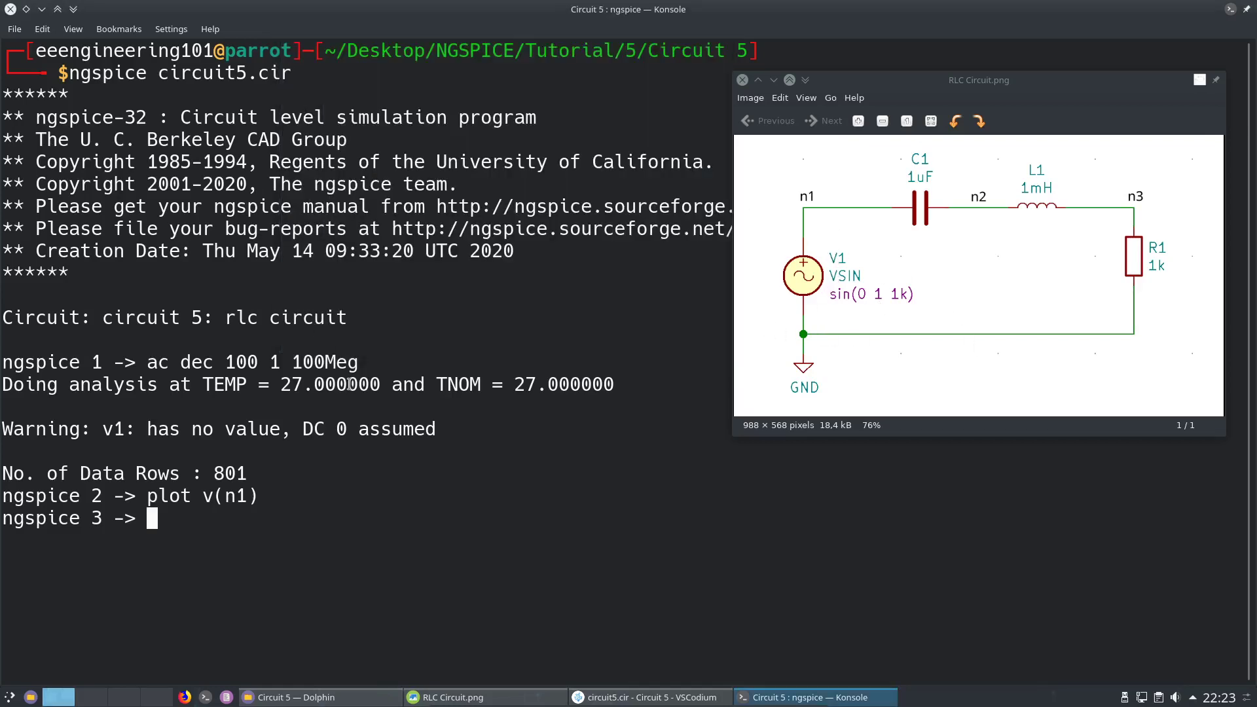
pyautogui.write('plot')
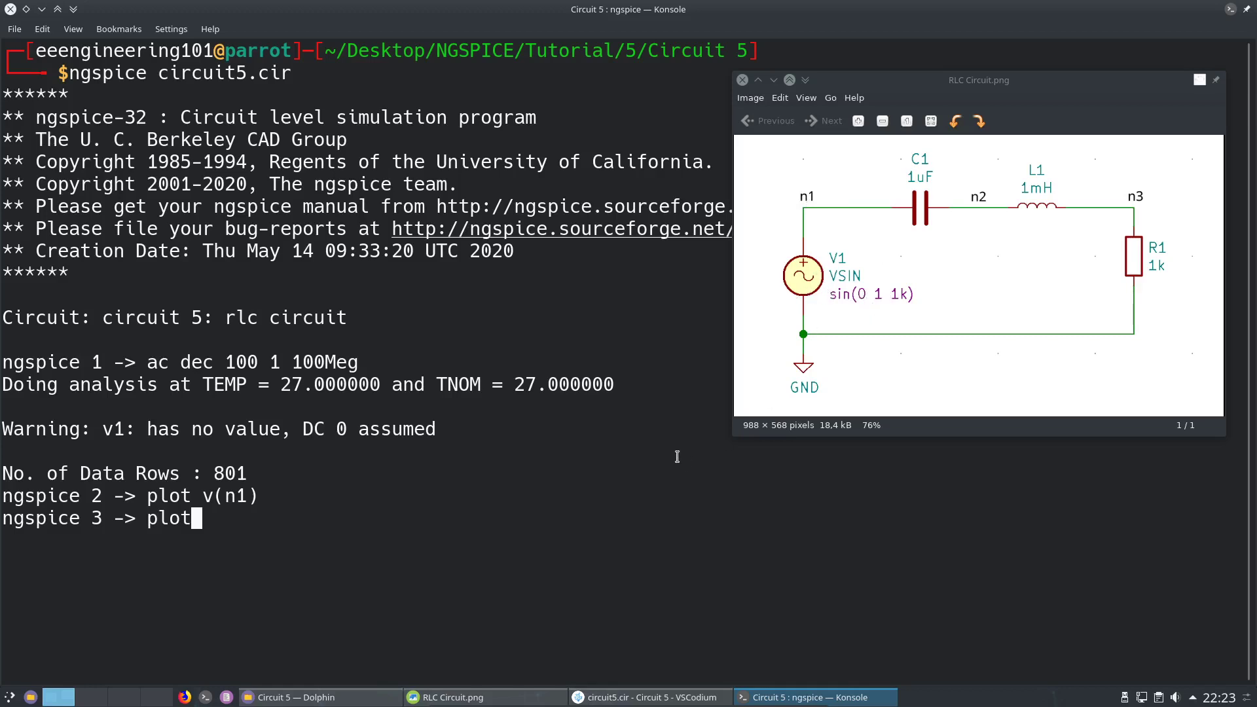
# - Plot v(n2) and close its plot window
pyautogui.write('v(n2')
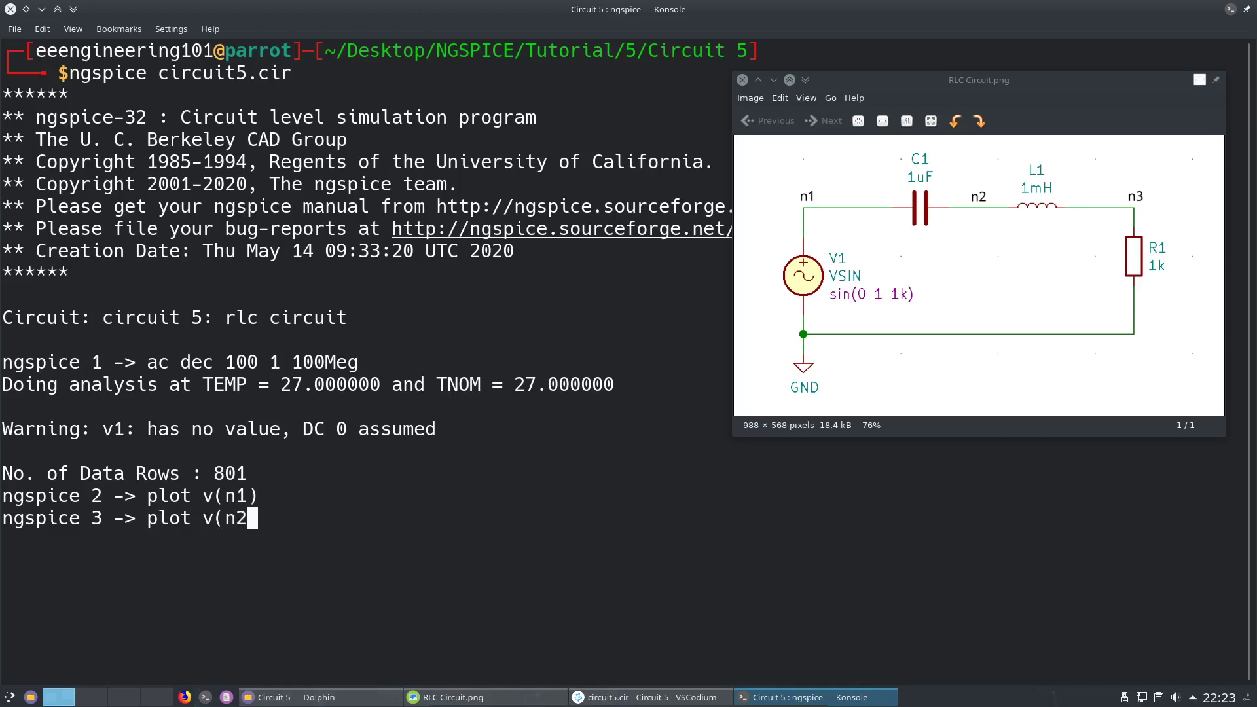
pyautogui.write(')')
pyautogui.press('Return')
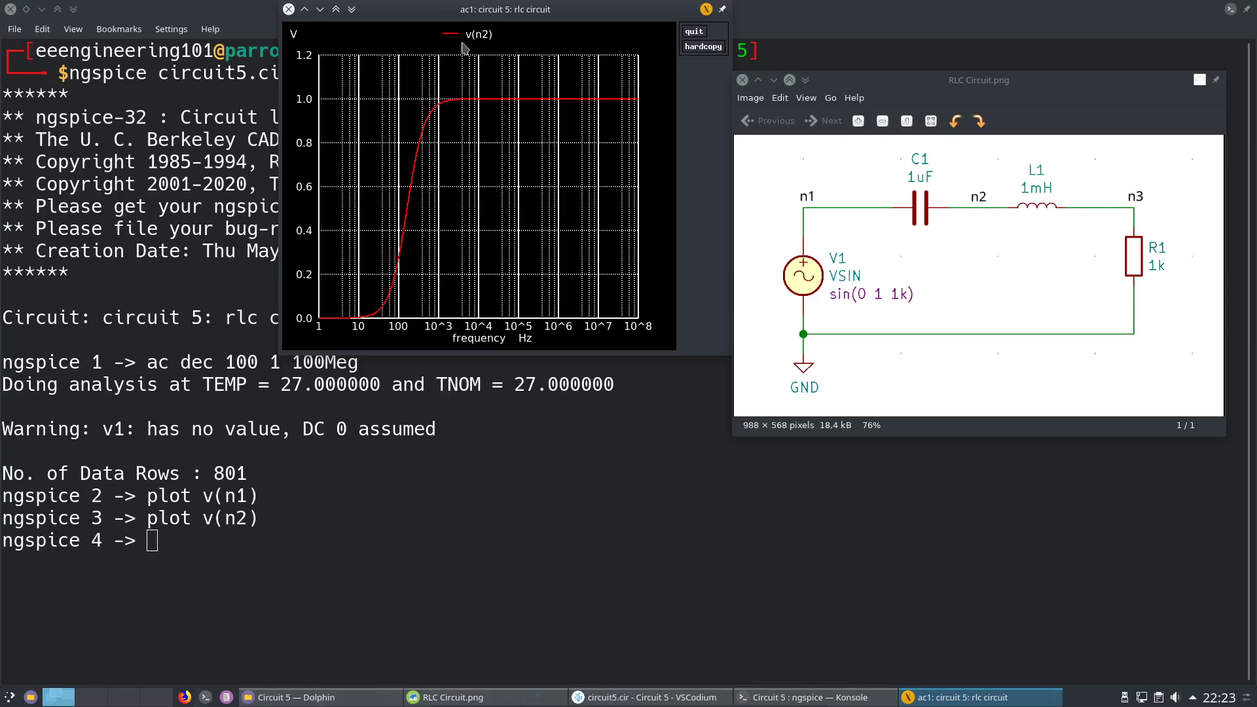
pyautogui.click(288, 9)
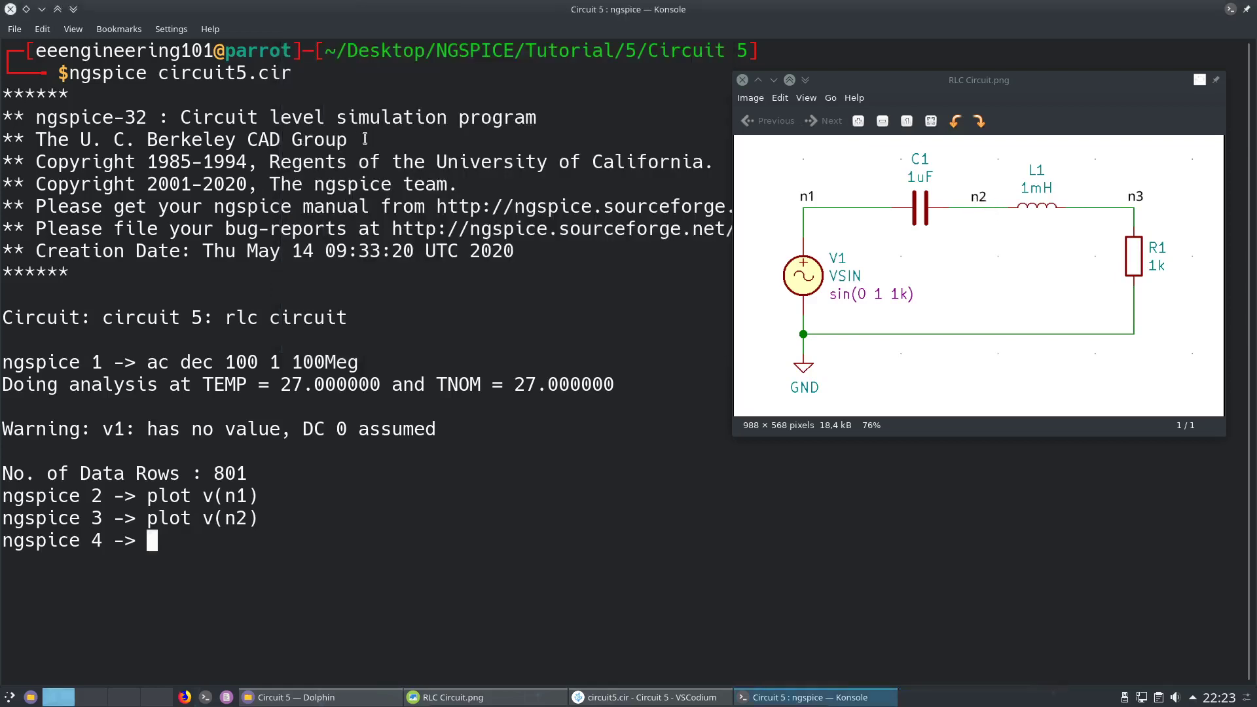
# - Plot v(n3) to show the band-pass curve and move its window down-right
pyautogui.write('plot v(n')
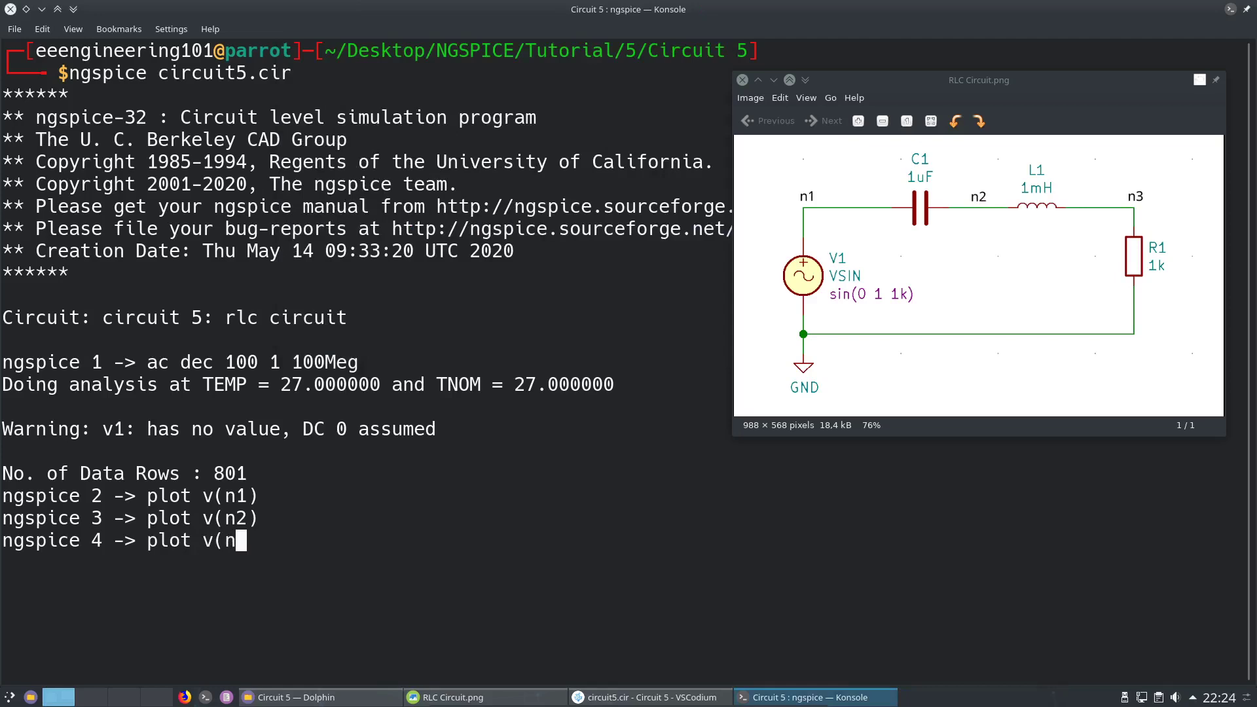
pyautogui.write('3)')
pyautogui.press('Return')
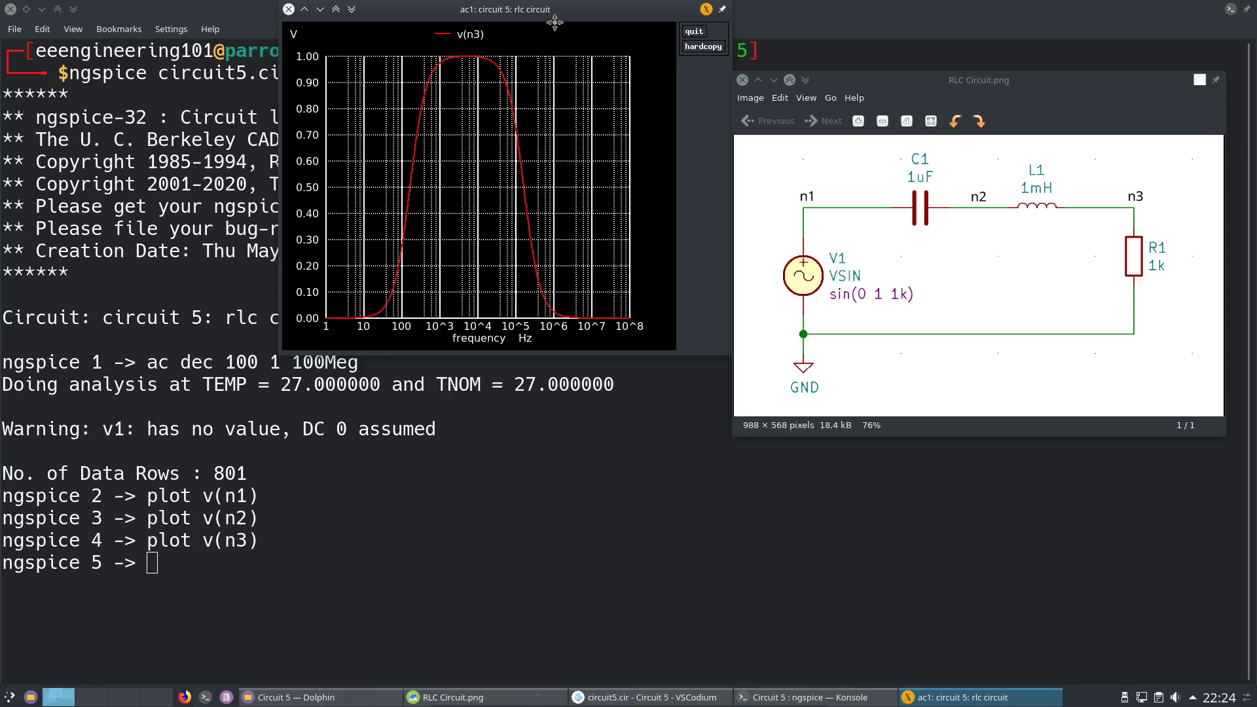
pyautogui.moveTo(548, 10); pyautogui.dragTo(615, 107)
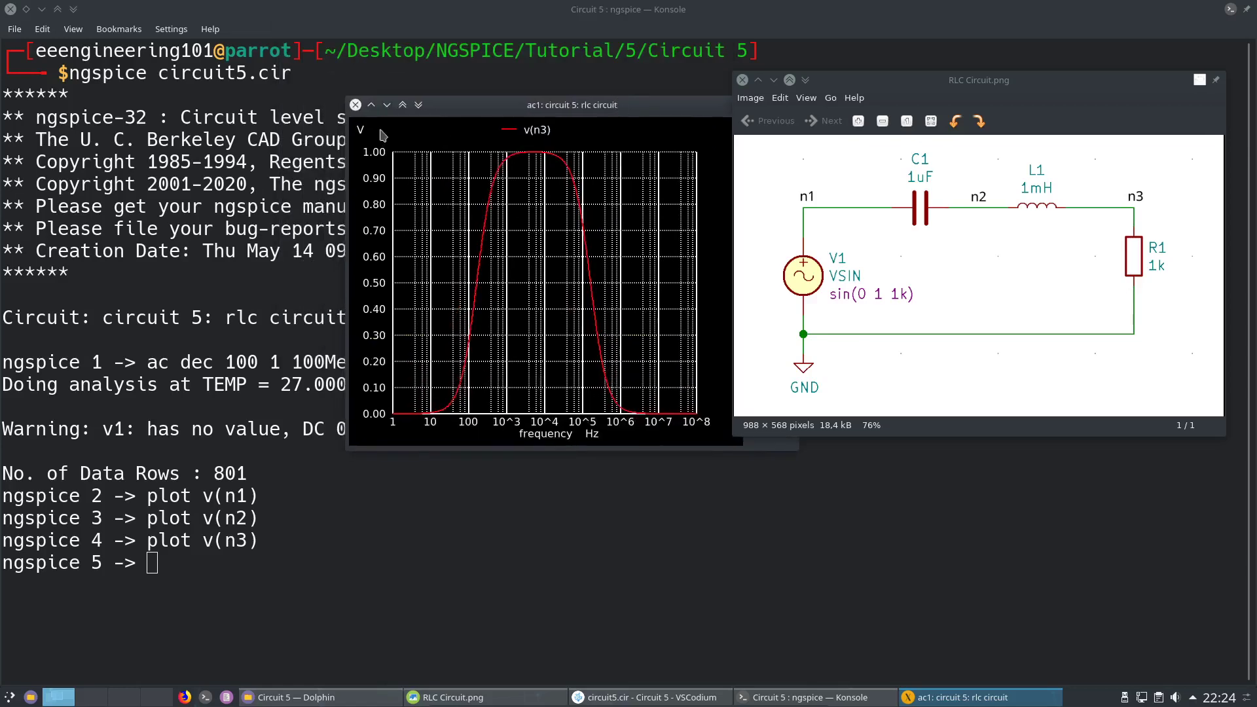
# - Plot v(n3) against the mistyped n(n2), then close that plot
pyautogui.click(355, 106)
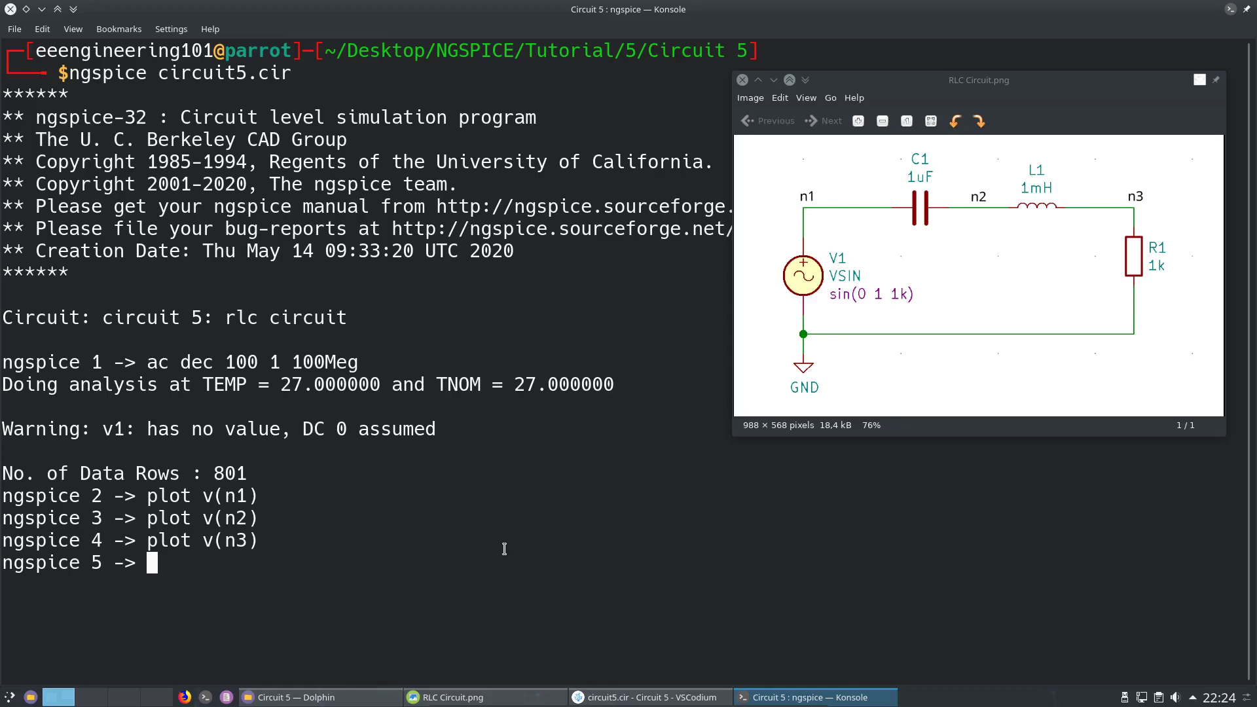
pyautogui.write('plot v(')
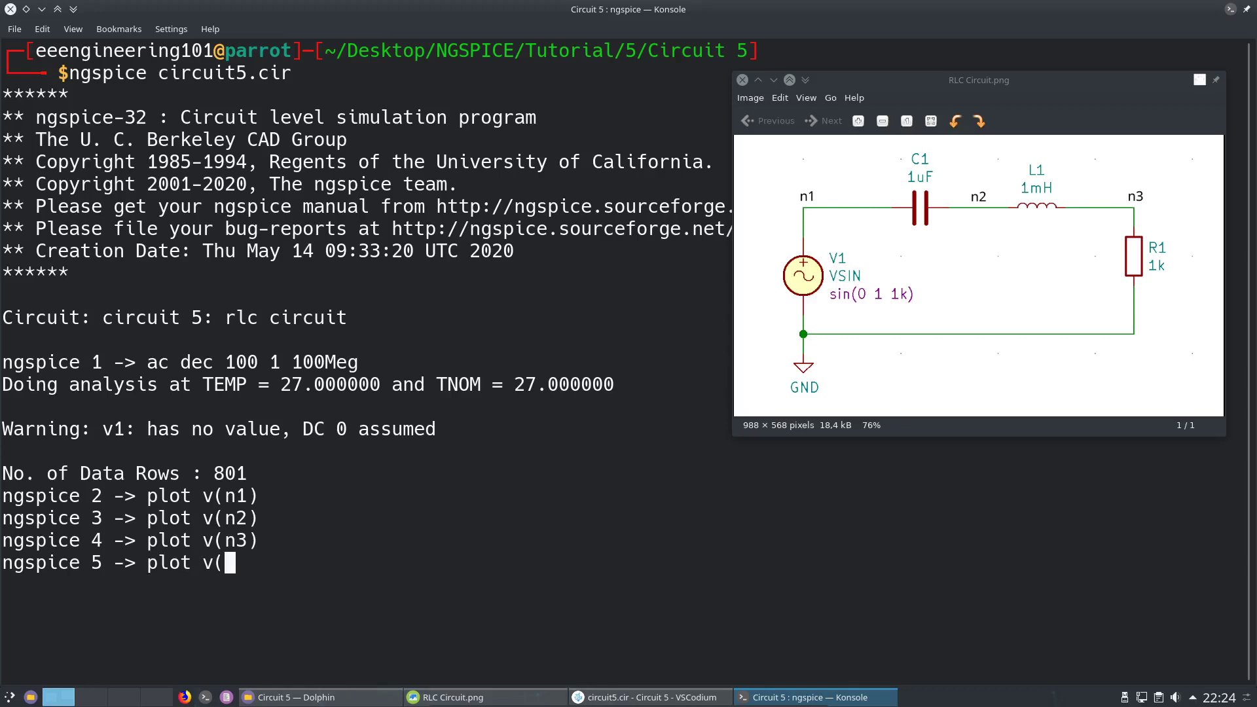
pyautogui.write('n3) n(n1')
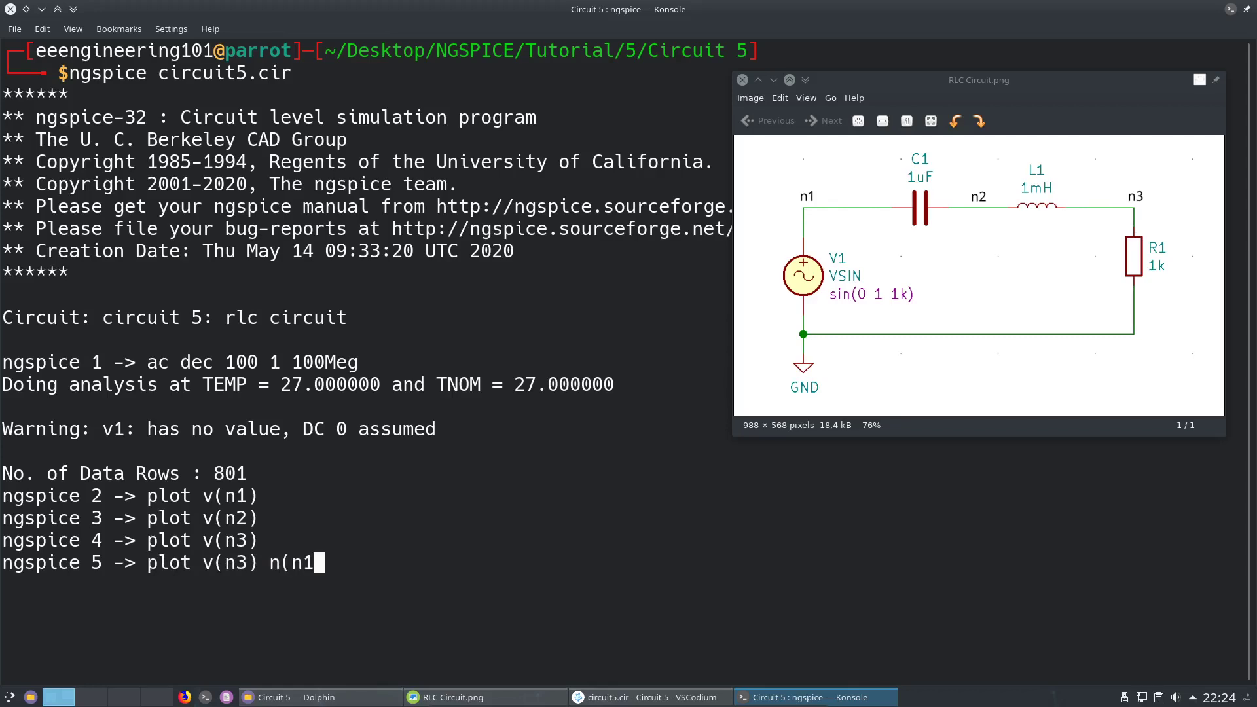
pyautogui.press('BackSpace')
pyautogui.write('2)')
pyautogui.press('Return')
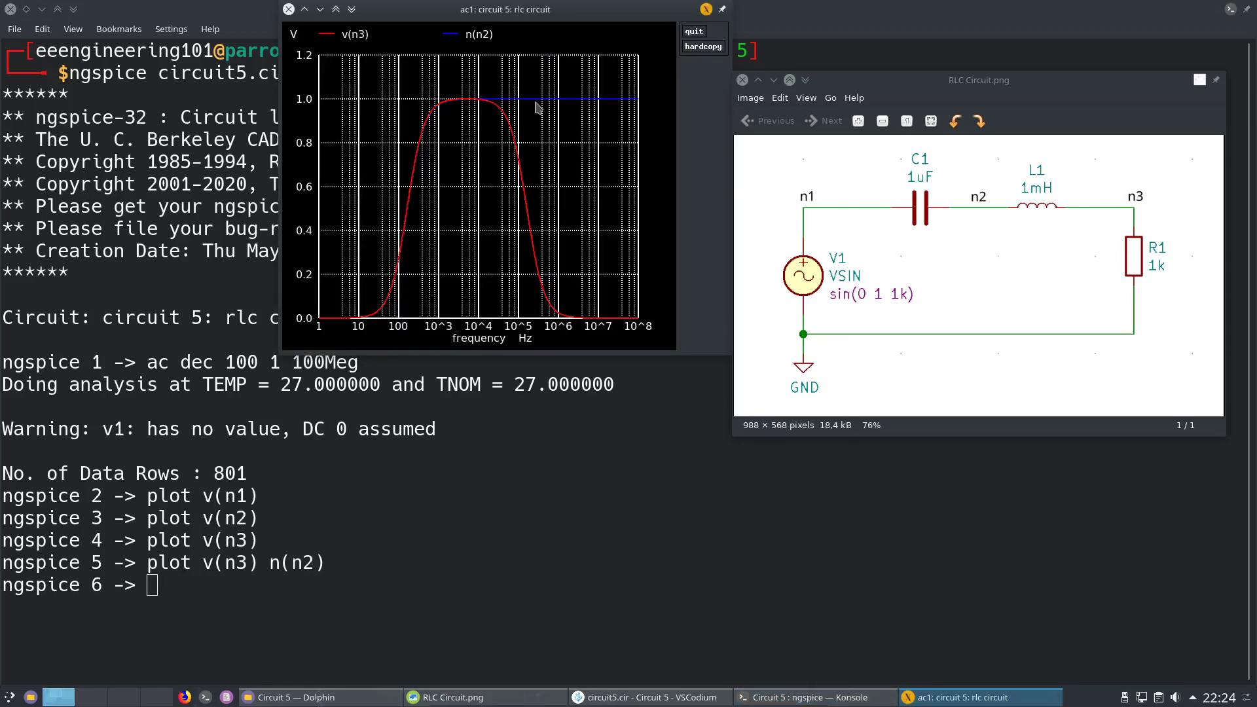
pyautogui.moveTo(562, 14); pyautogui.dragTo(590, 100)
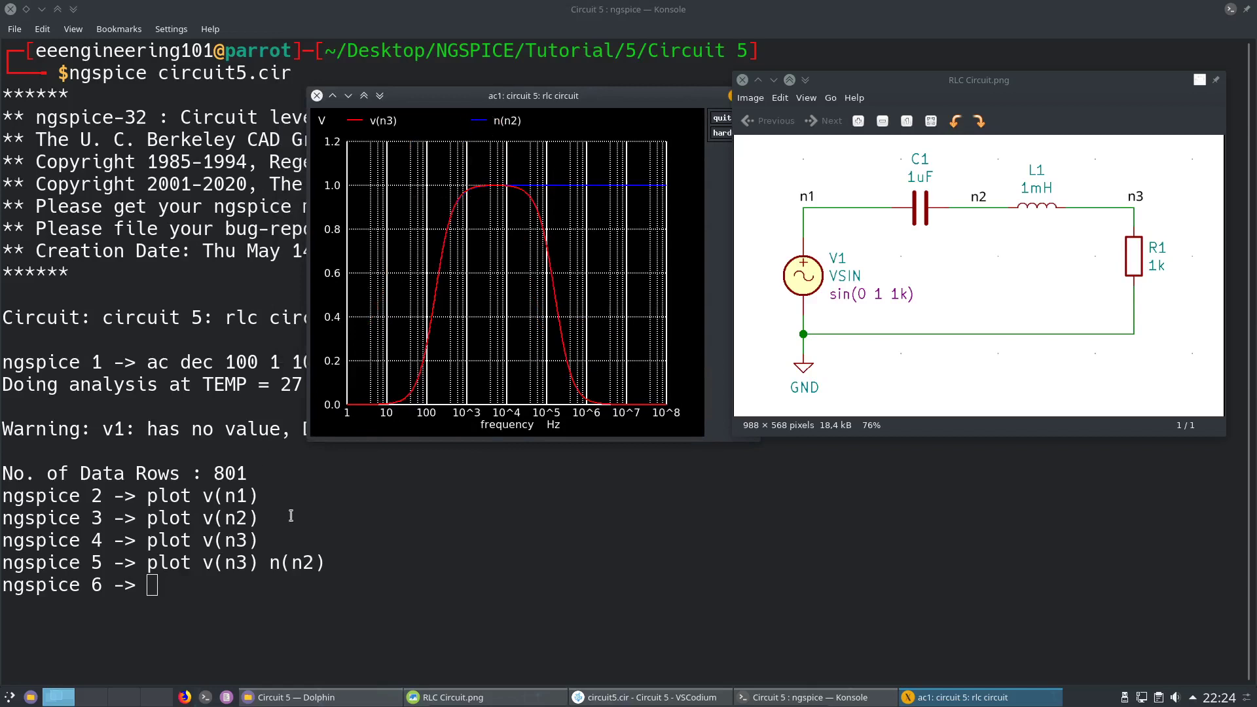
pyautogui.click(317, 95)
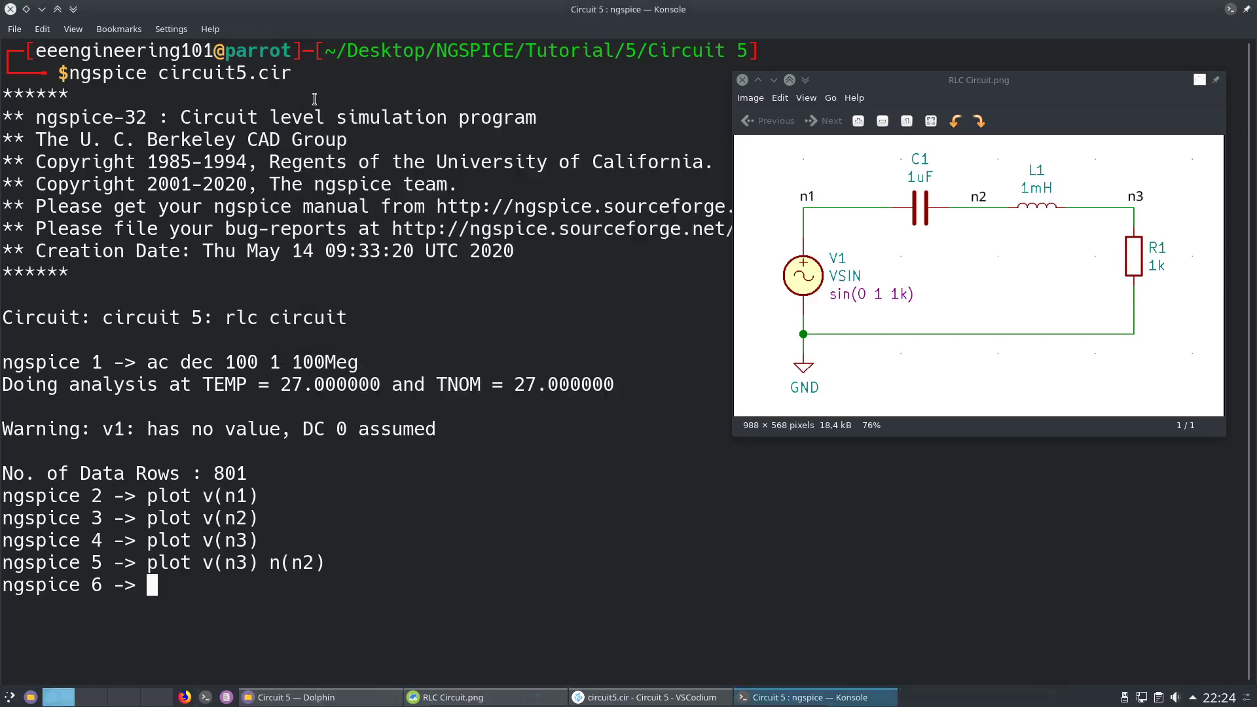
# - Correct the command to 'plot v(n3) v(n2)' and view the plot maximized
pyautogui.press('Up')
pyautogui.press('Left')
pyautogui.press('Left')
pyautogui.press('Left')
pyautogui.press('Left')
pyautogui.press('BackSpace')
pyautogui.write('v')
pyautogui.press('Return')
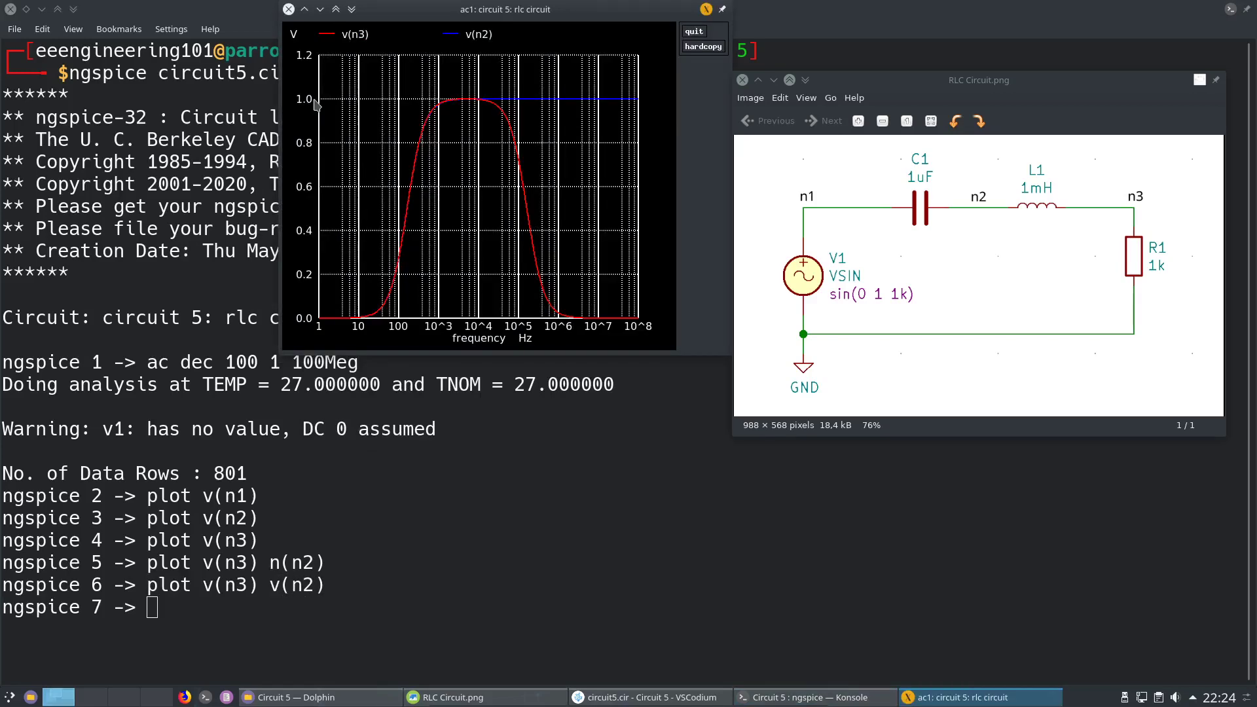
pyautogui.moveTo(609, 13); pyautogui.dragTo(698, 144)
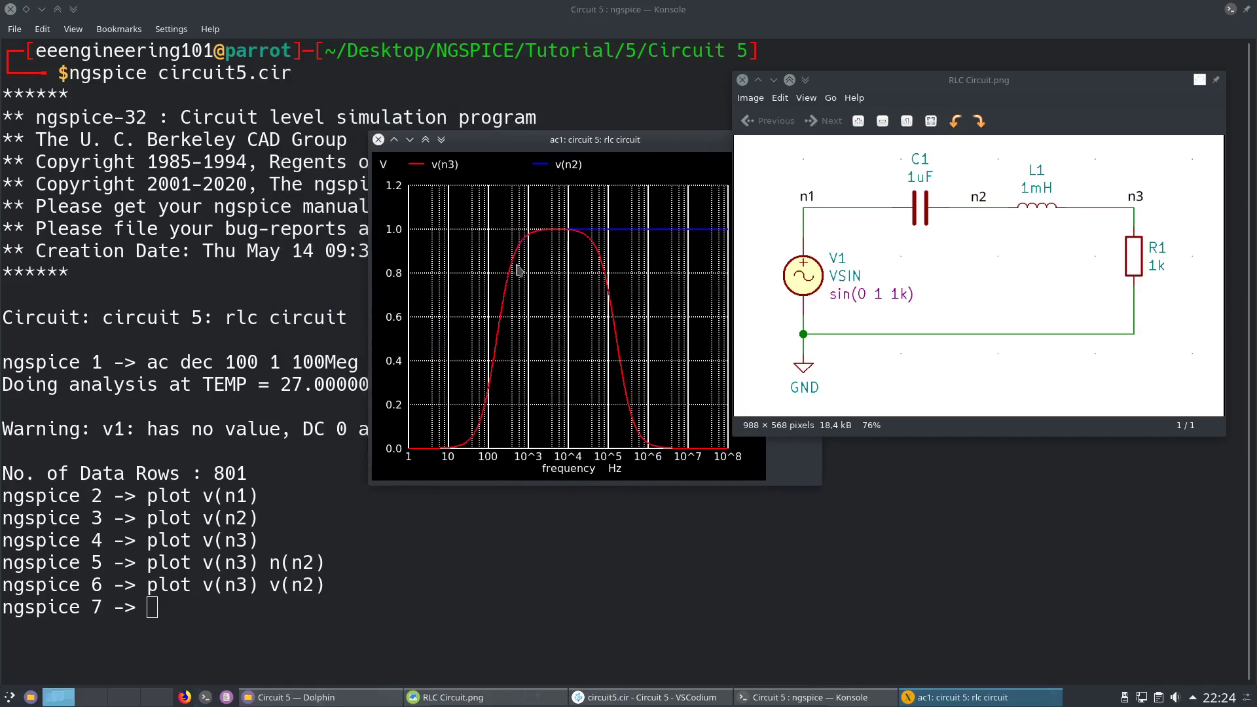
pyautogui.moveTo(568, 145); pyautogui.dragTo(490, 129)
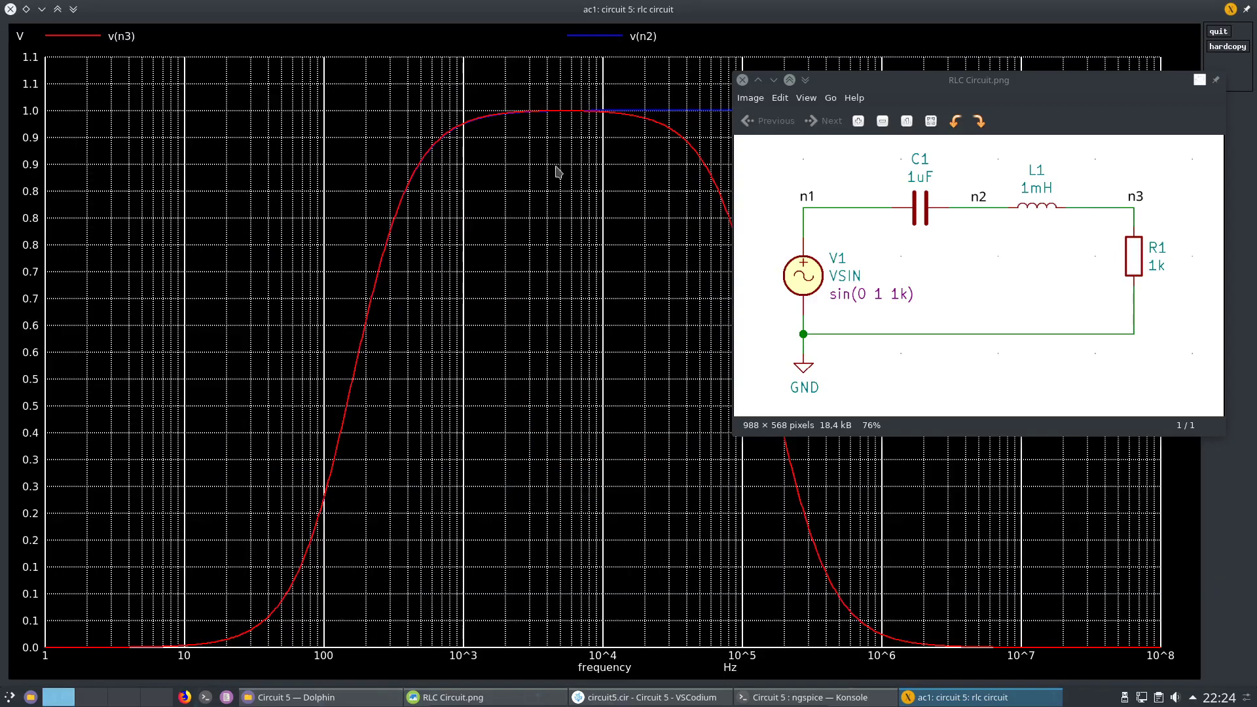
pyautogui.doubleClick(581, 128)
# - Close the enlarged plot and rerun 'plot v(n3) v(n2)'
pyautogui.click(10, 9)
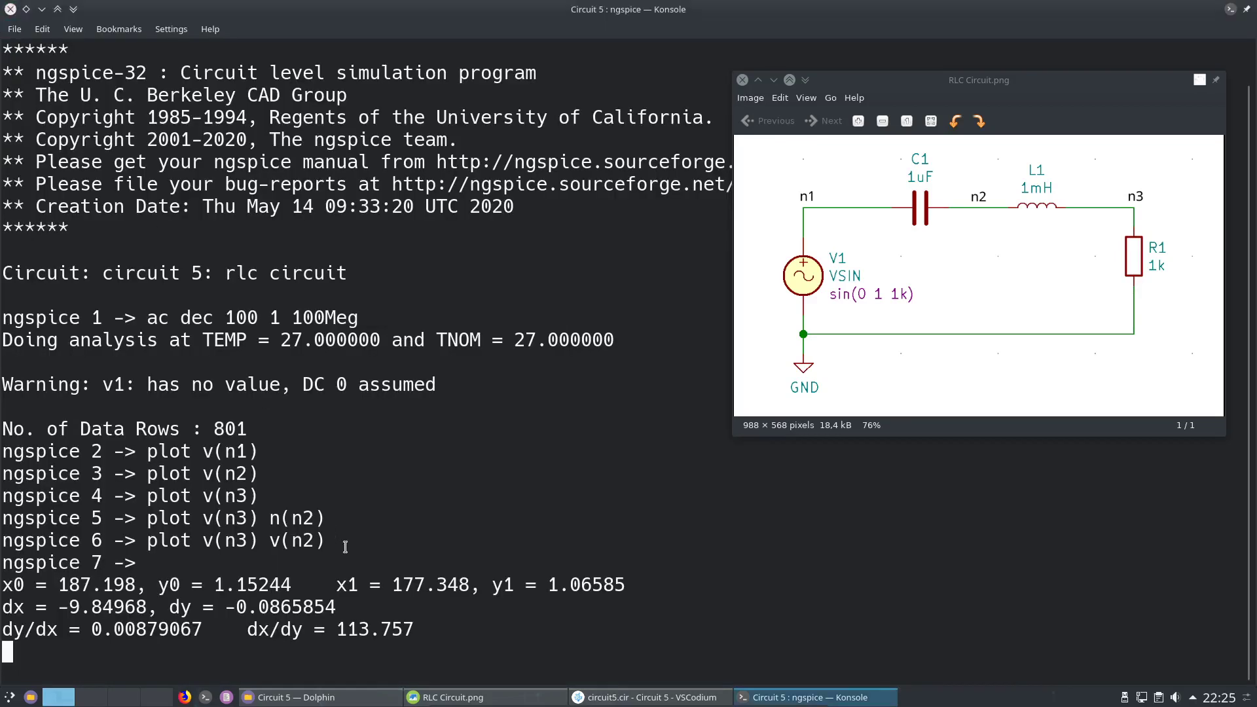
pyautogui.press('Return')
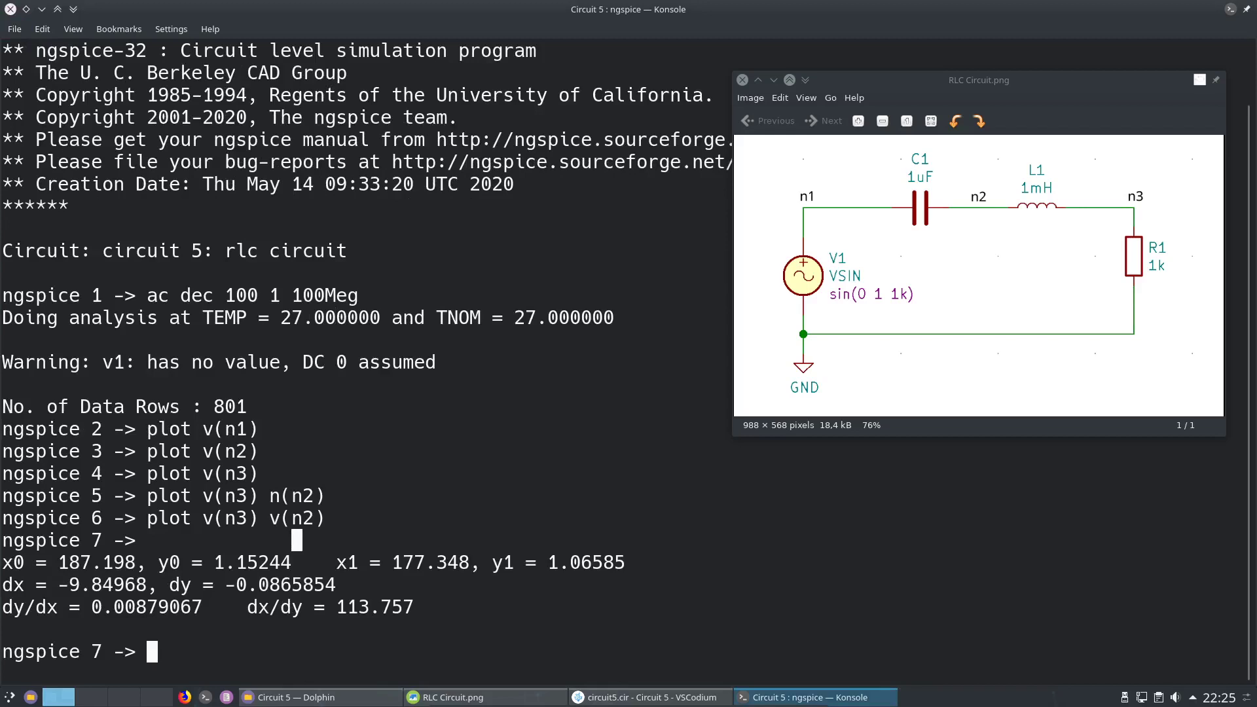
pyautogui.press('Up')
pyautogui.press('Return')
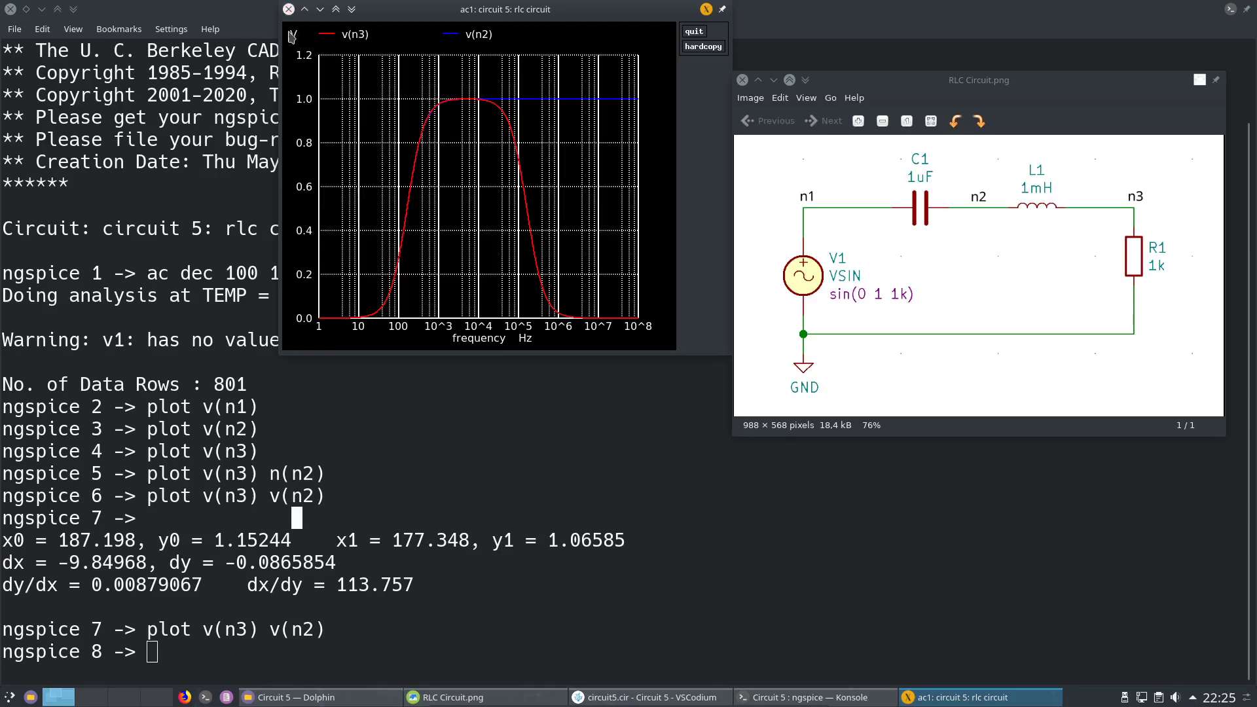
# - Set color0 = white to give plots a white background
pyautogui.click(288, 9)
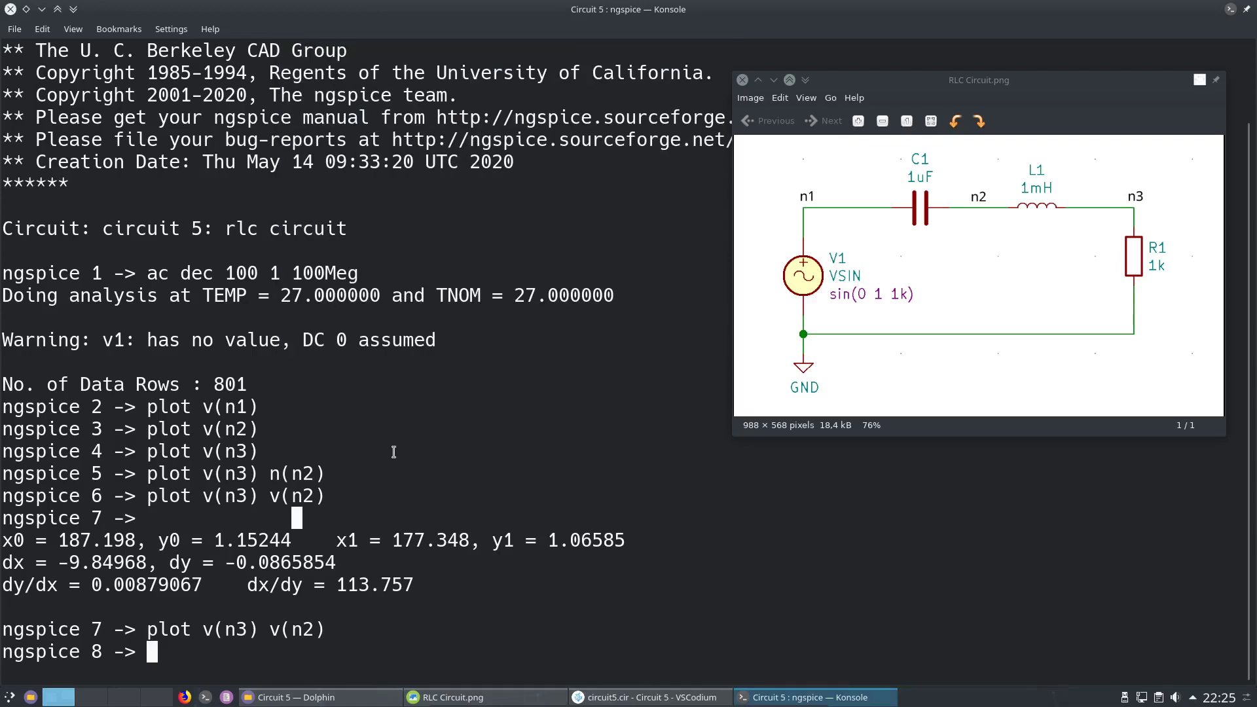
pyautogui.write('set color')
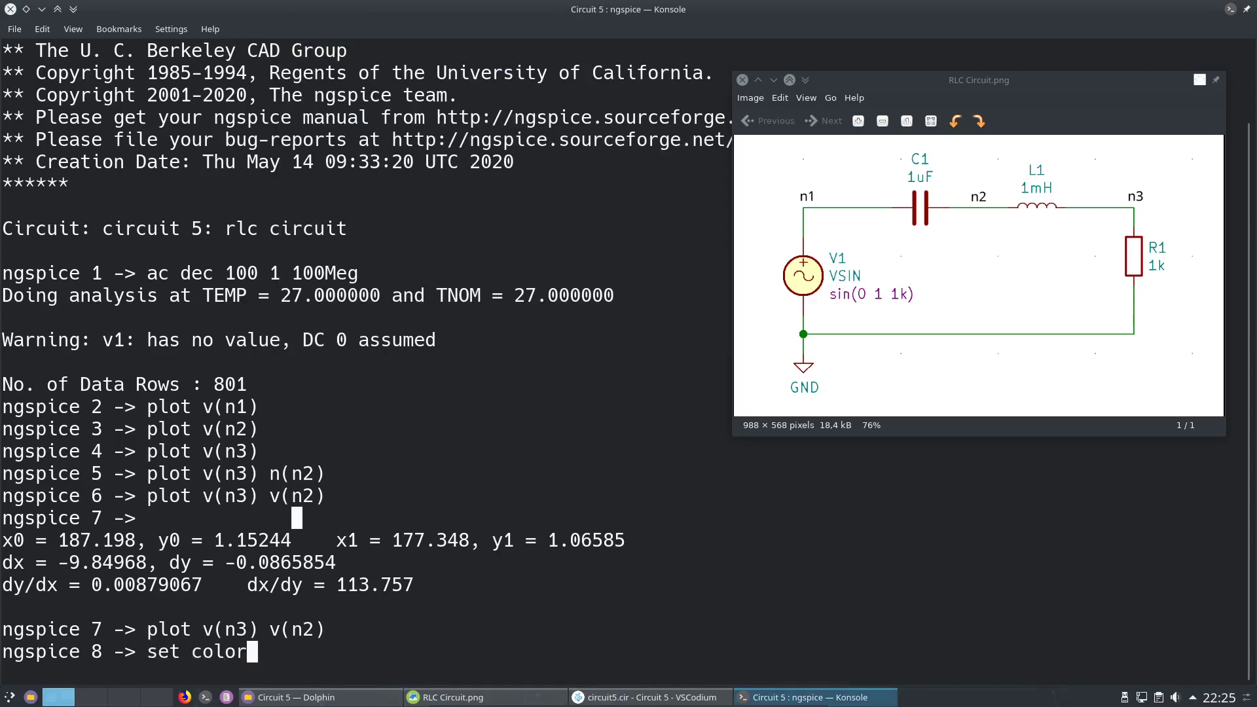
pyautogui.write('0')
pyautogui.press('BackSpace')
pyautogui.write('1')
pyautogui.press('BackSpace')
pyautogui.write('2')
pyautogui.moveTo(212, 497); pyautogui.dragTo(249, 496)
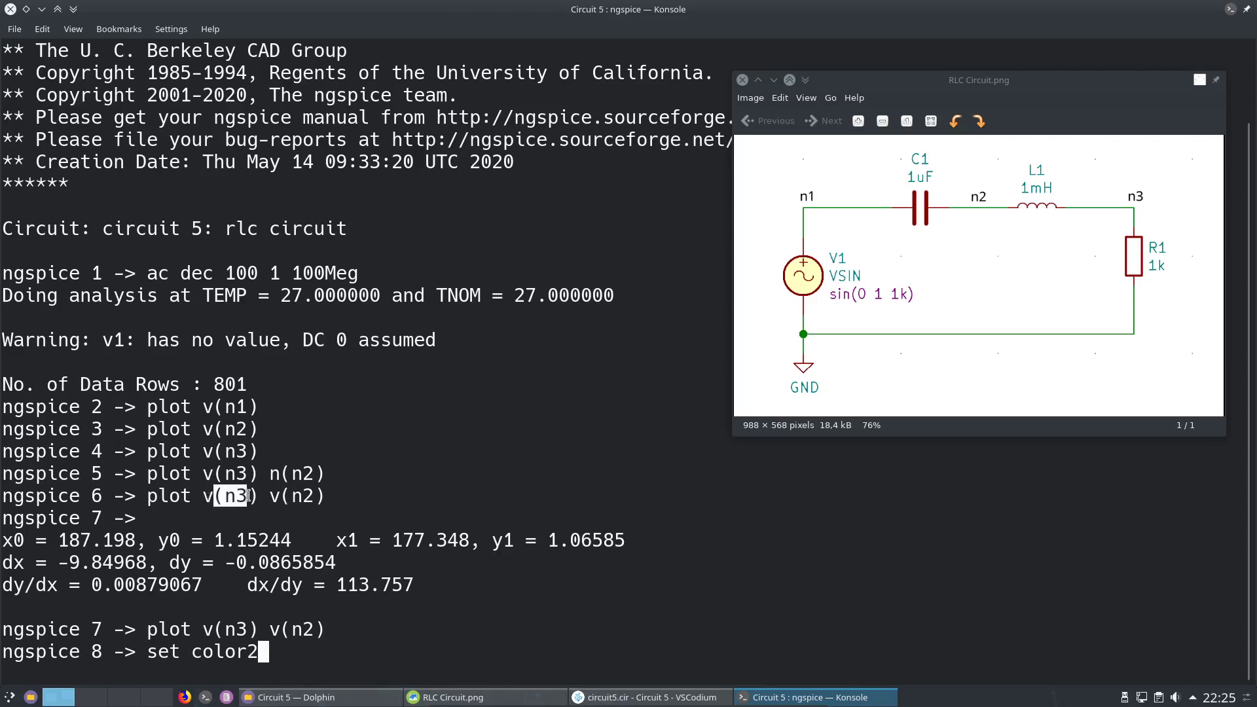
pyautogui.click(329, 660)
pyautogui.press('BackSpace')
pyautogui.write('3')
pyautogui.moveTo(270, 496); pyautogui.dragTo(339, 547)
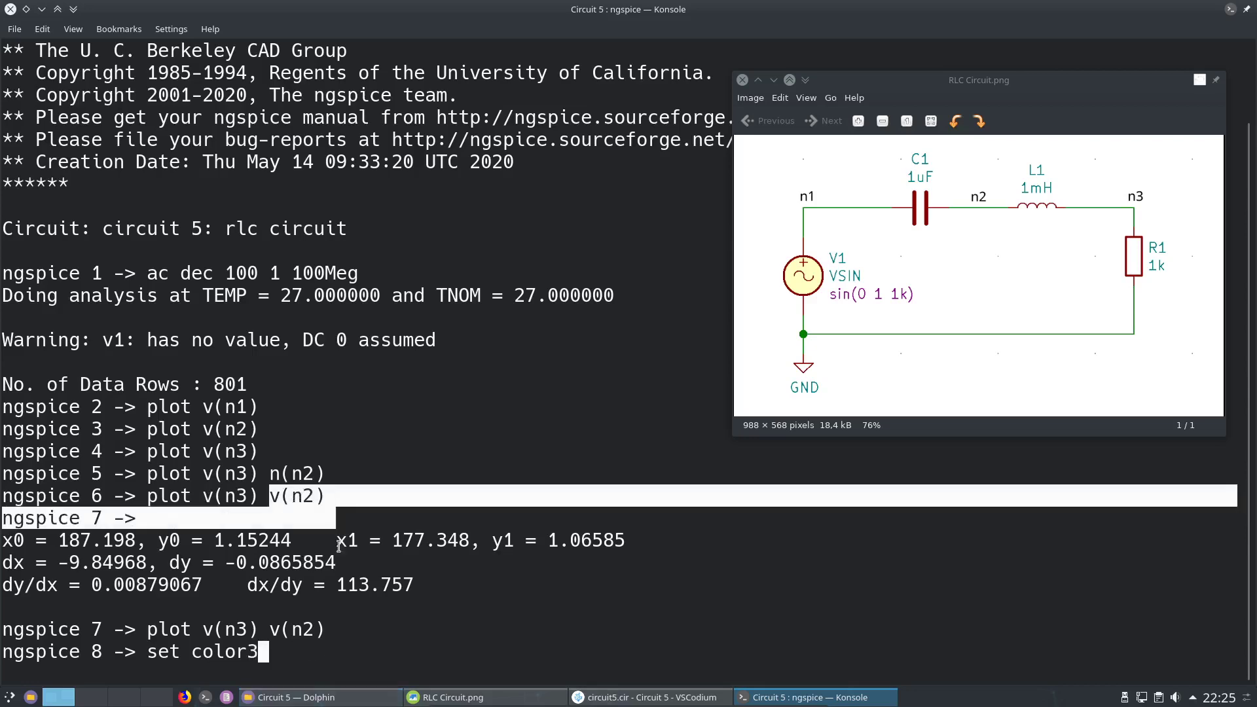
pyautogui.click(427, 657)
pyautogui.press('BackSpace')
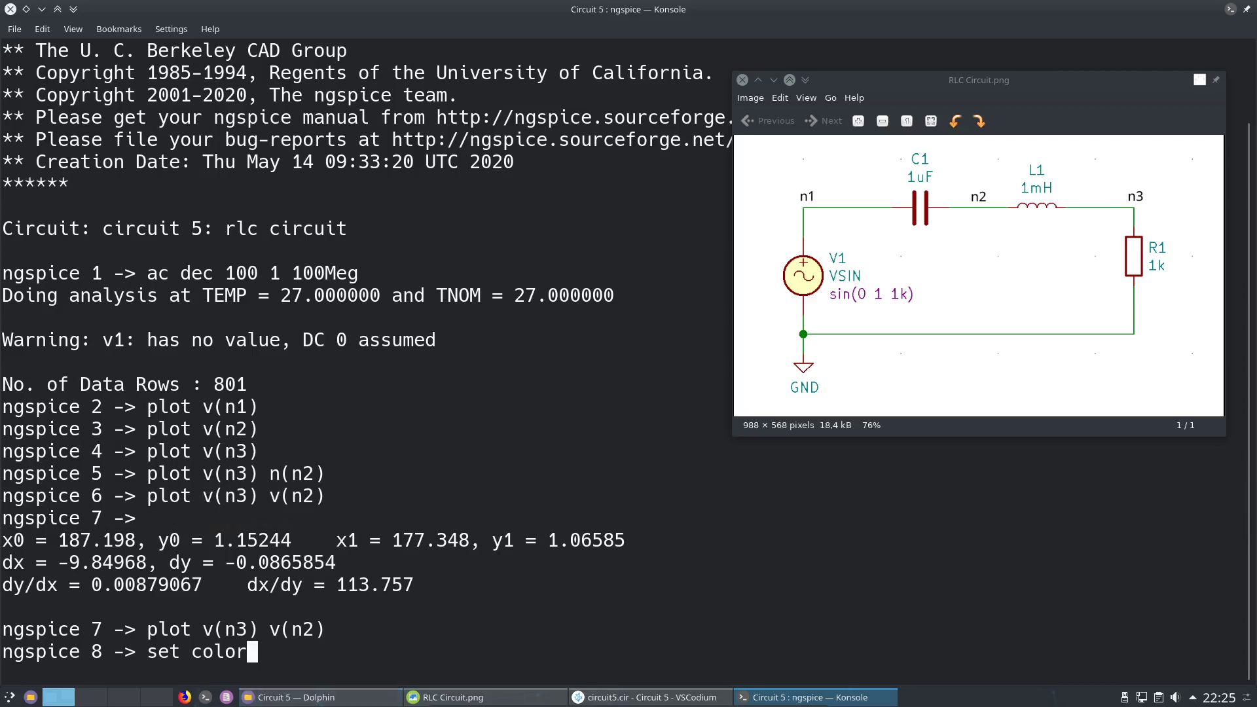
pyautogui.write('0 = white')
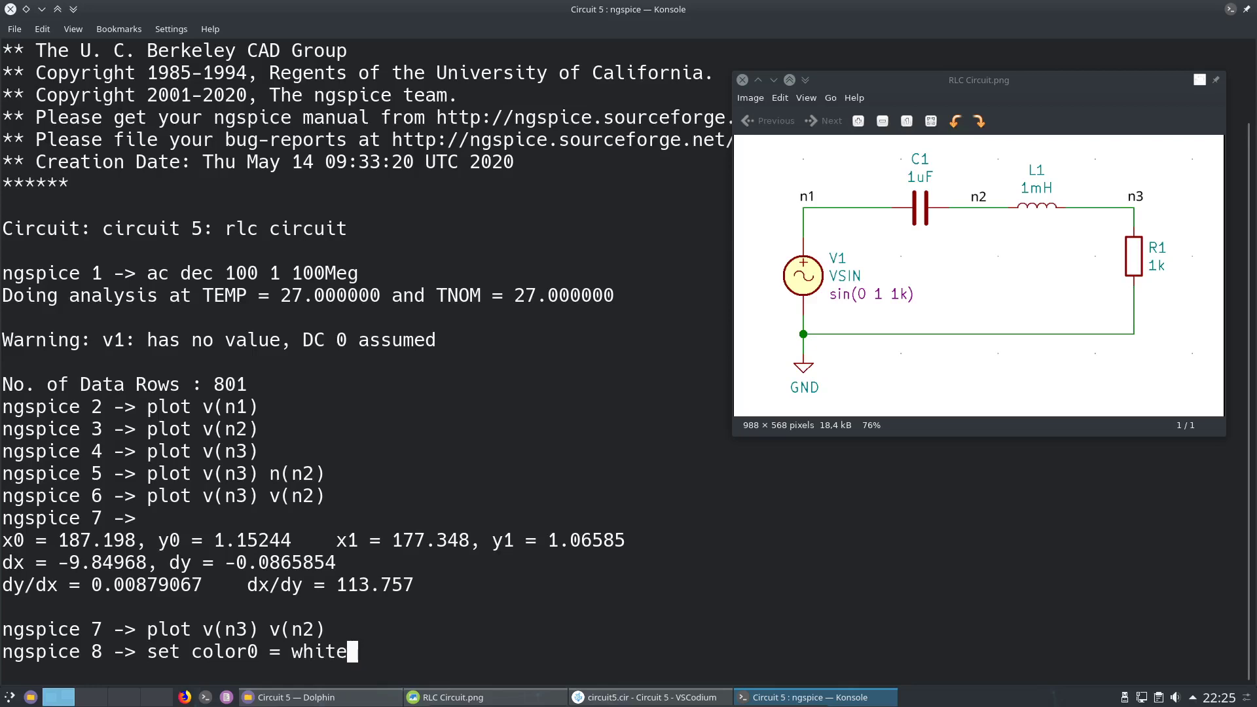
pyautogui.press('Return')
# - Set color1 = black for black axes and grid
pyautogui.press('Up')
pyautogui.press('Left')
pyautogui.press('Left')
pyautogui.press('Left')
pyautogui.press('Left')
pyautogui.press('Left')
pyautogui.press('Left')
pyautogui.press('Left')
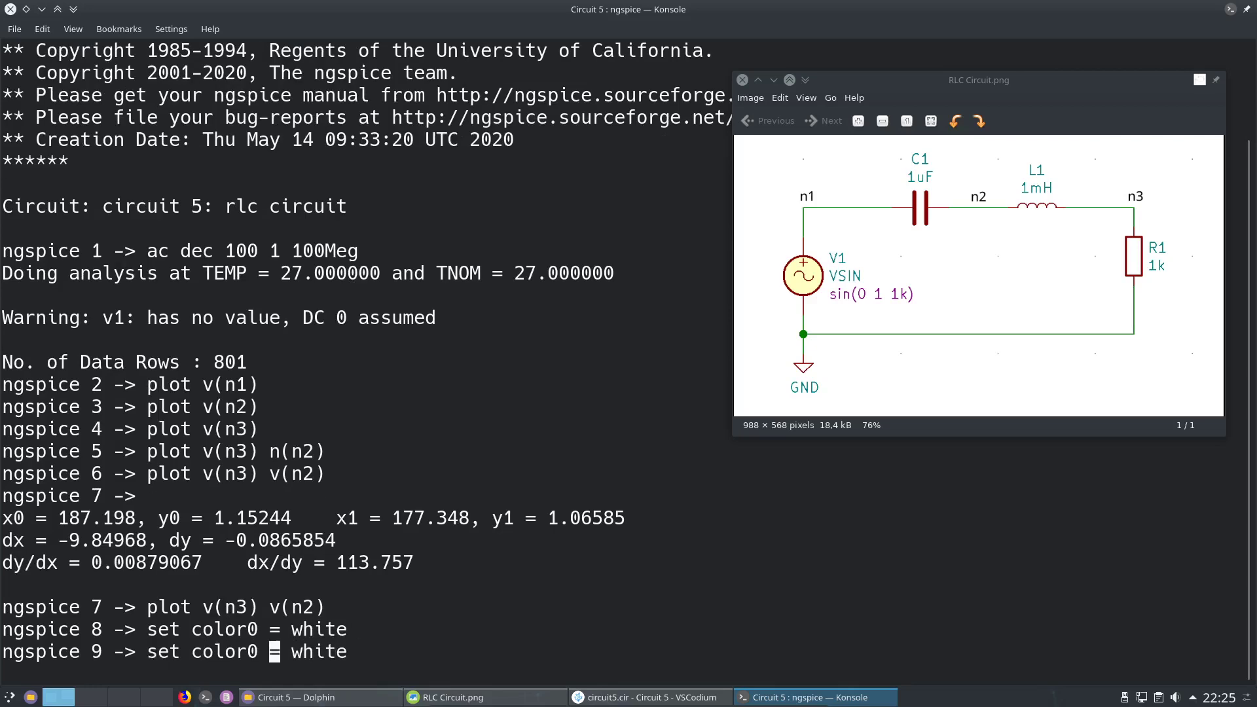
pyautogui.press('Left')
pyautogui.press('BackSpace')
pyautogui.write('1')
pyautogui.press('Right')
pyautogui.press('Right')
pyautogui.press('Right')
pyautogui.press('Right')
pyautogui.press('Right')
pyautogui.press('Right')
pyautogui.press('Right')
pyautogui.press('Right')
pyautogui.press('BackSpace')
pyautogui.press('BackSpace')
pyautogui.press('BackSpace')
pyautogui.press('BackSpace')
pyautogui.press('BackSpace')
pyautogui.write('vl')
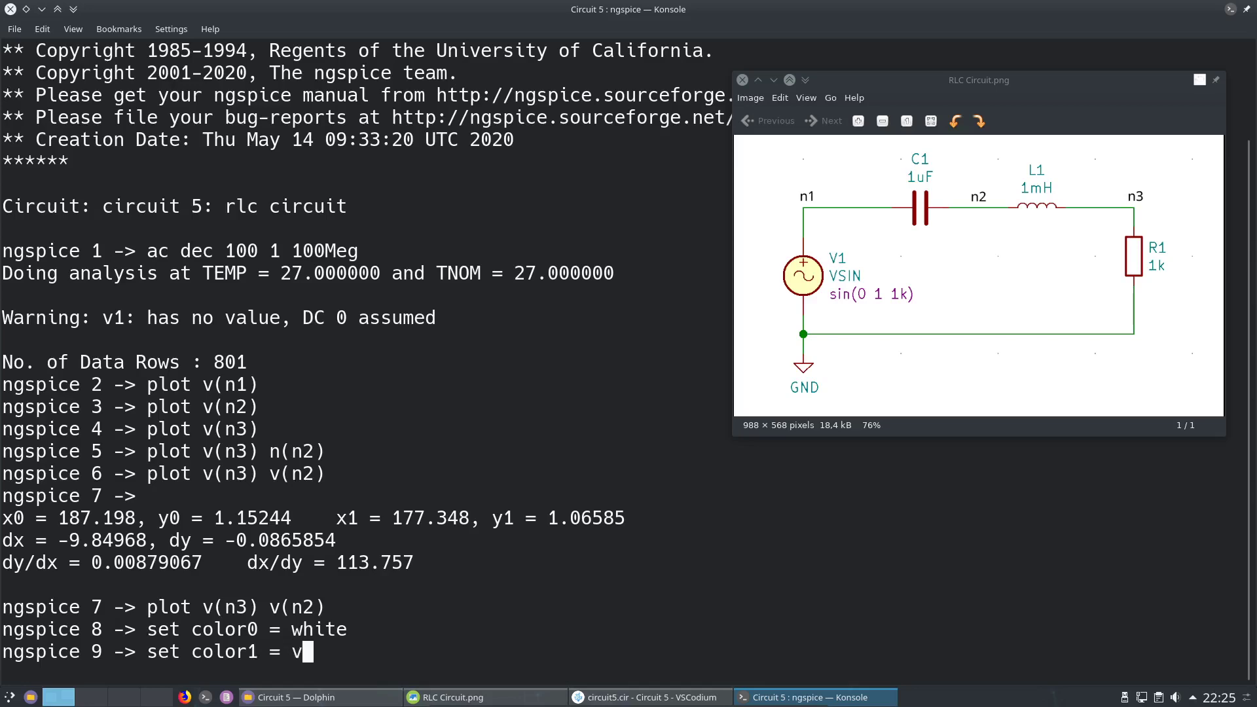
pyautogui.press('BackSpace')
pyautogui.press('BackSpace')
pyautogui.write('bb')
pyautogui.press('BackSpace')
pyautogui.press('BackSpace')
pyautogui.press('BackSpace')
pyautogui.press('BackSpace')
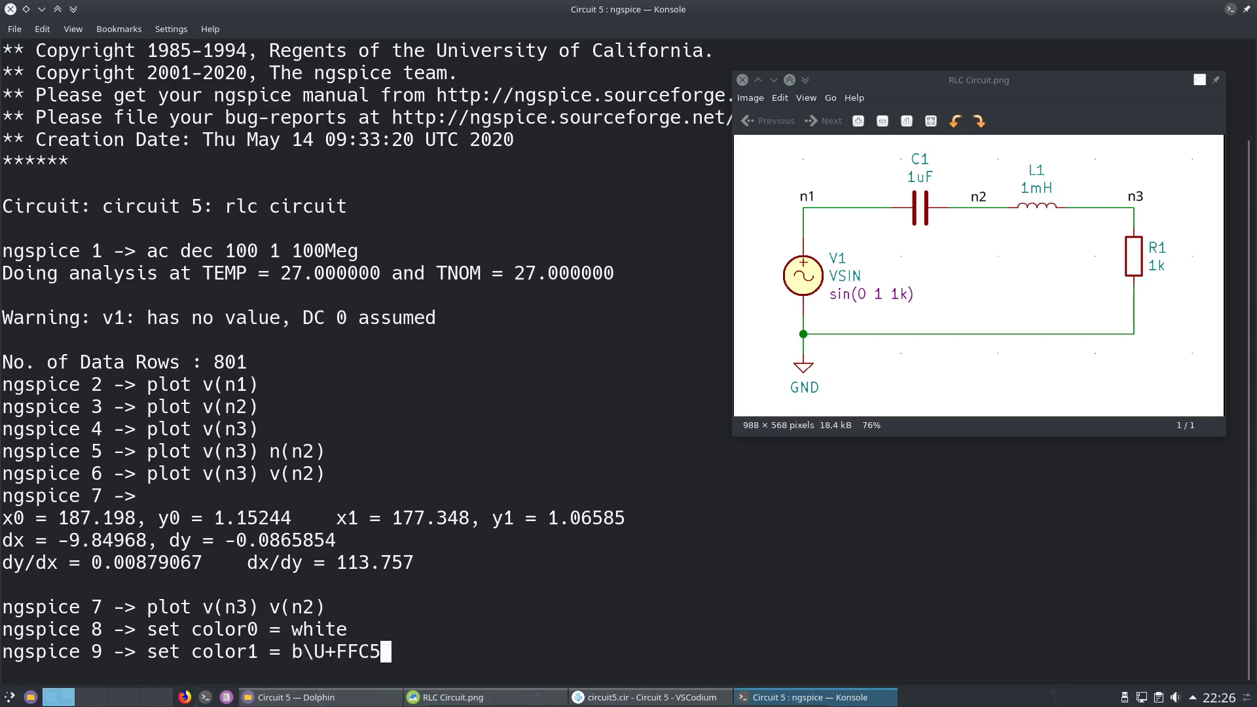
pyautogui.write('black')
pyautogui.press('Return')
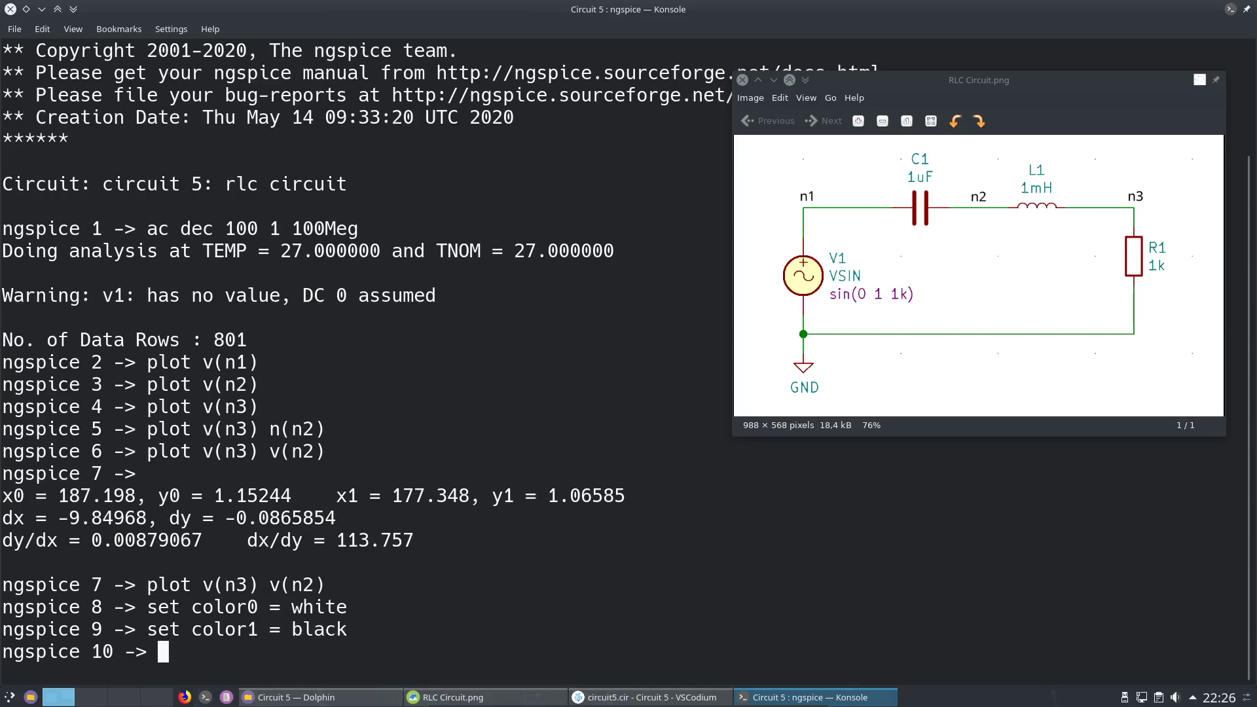
# - Plot v(n3) in the new colours and reposition the plot window
pyautogui.write('set')
pyautogui.press('BackSpace')
pyautogui.press('BackSpace')
pyautogui.press('BackSpace')
pyautogui.write('plot ')
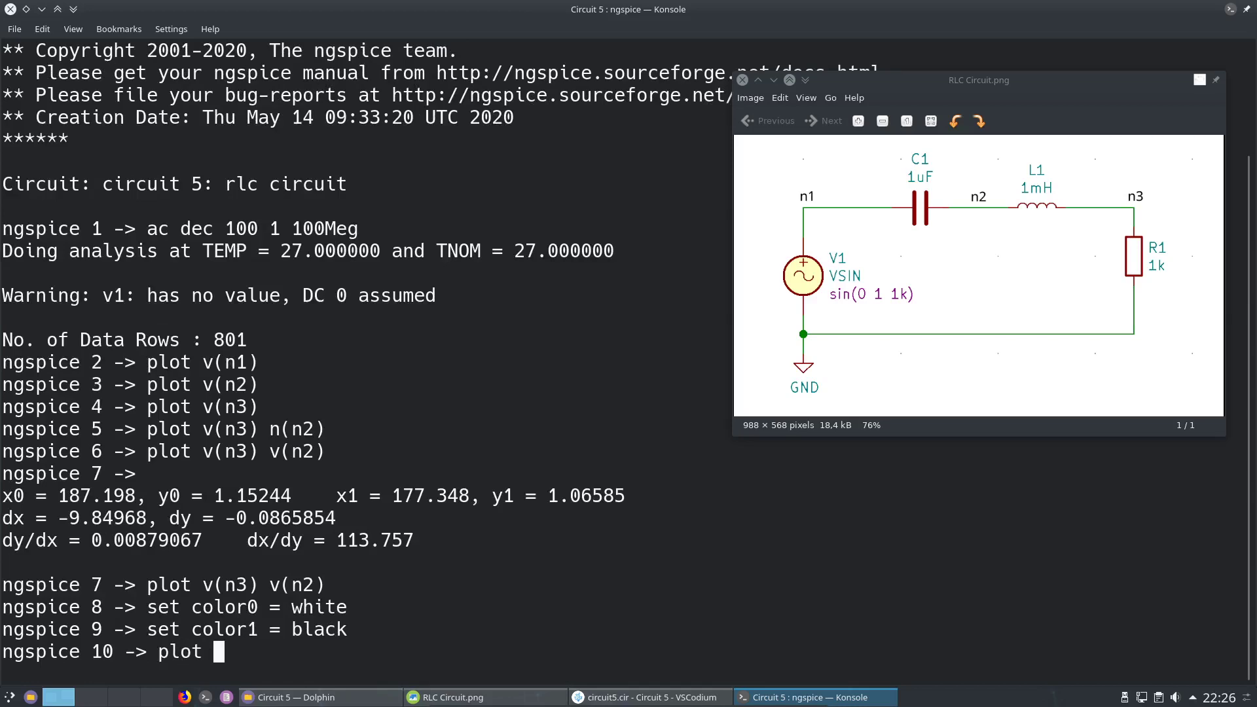
pyautogui.write('b')
pyautogui.write('n3)')
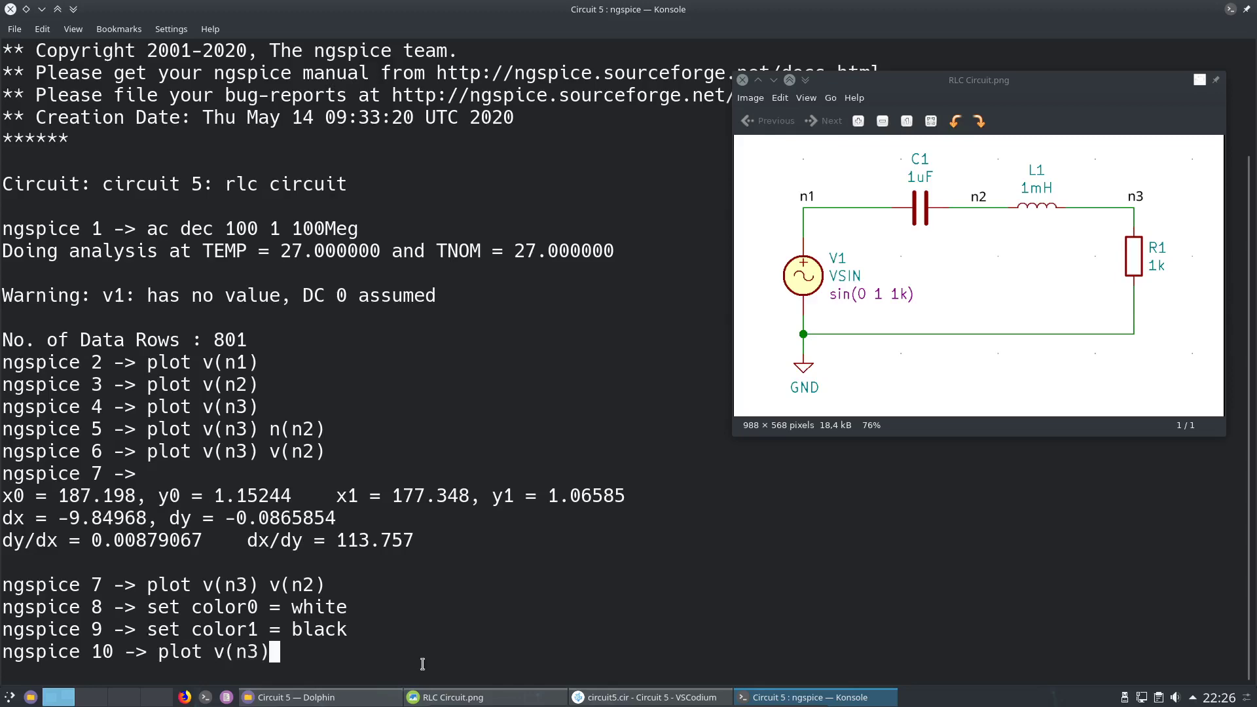
pyautogui.press('Return')
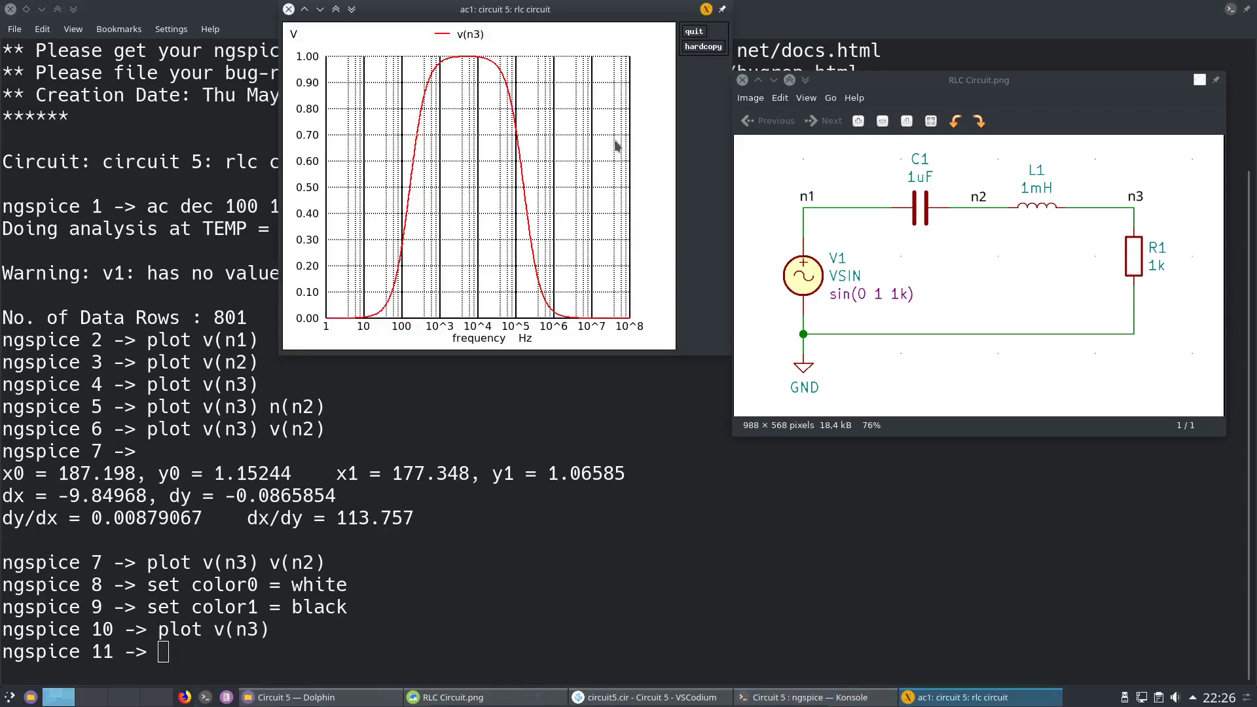
pyautogui.moveTo(604, 9); pyautogui.dragTo(719, 176)
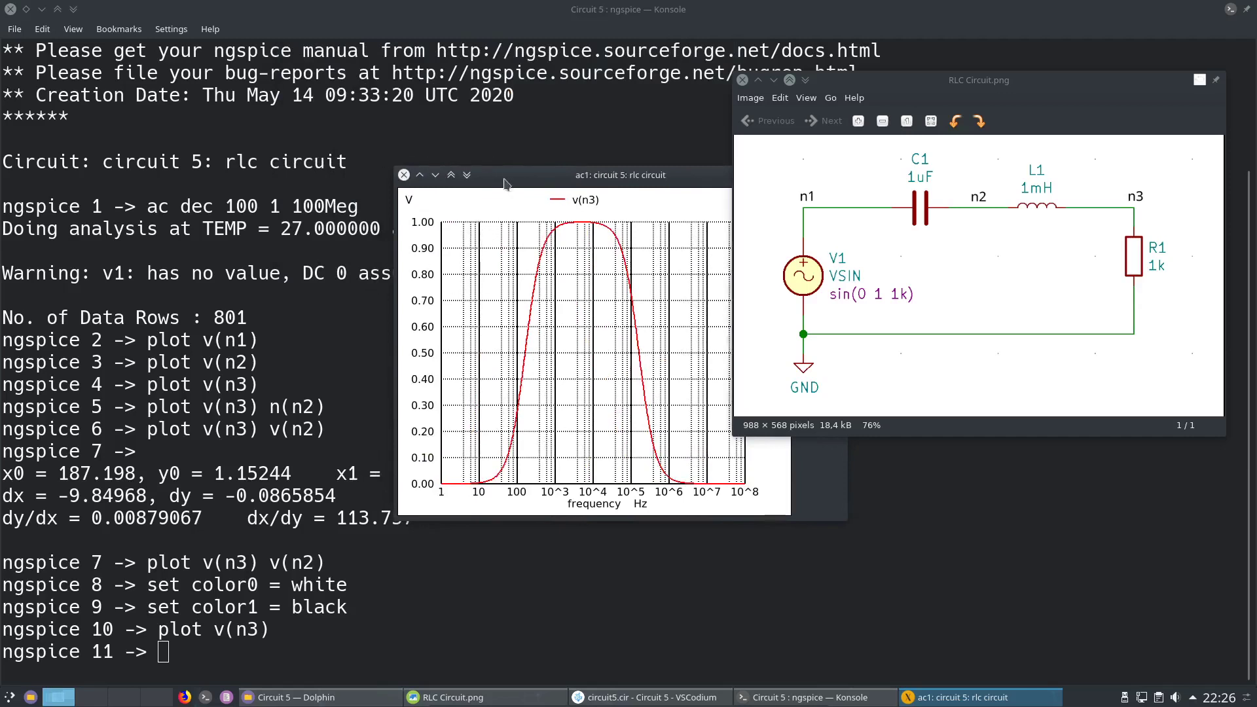
pyautogui.moveTo(520, 181); pyautogui.dragTo(369, 173)
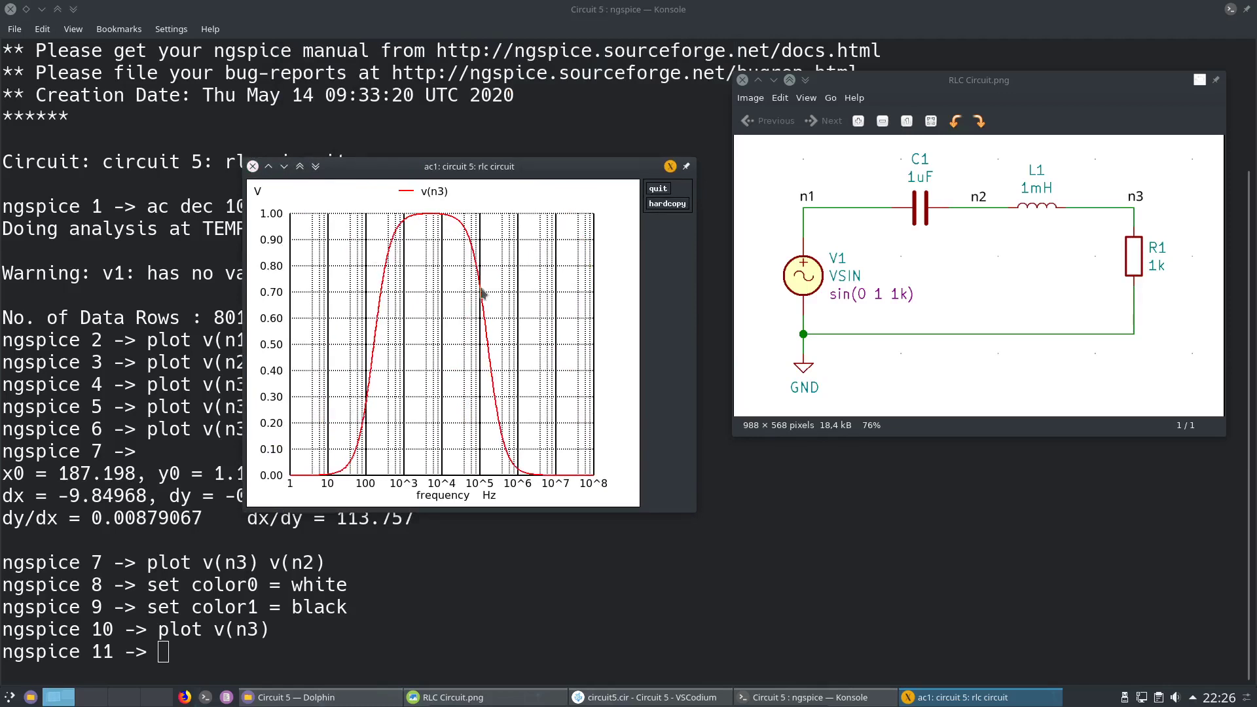
# - Set color2 = blue and replot v(n3) with a blue trace
pyautogui.click(253, 167)
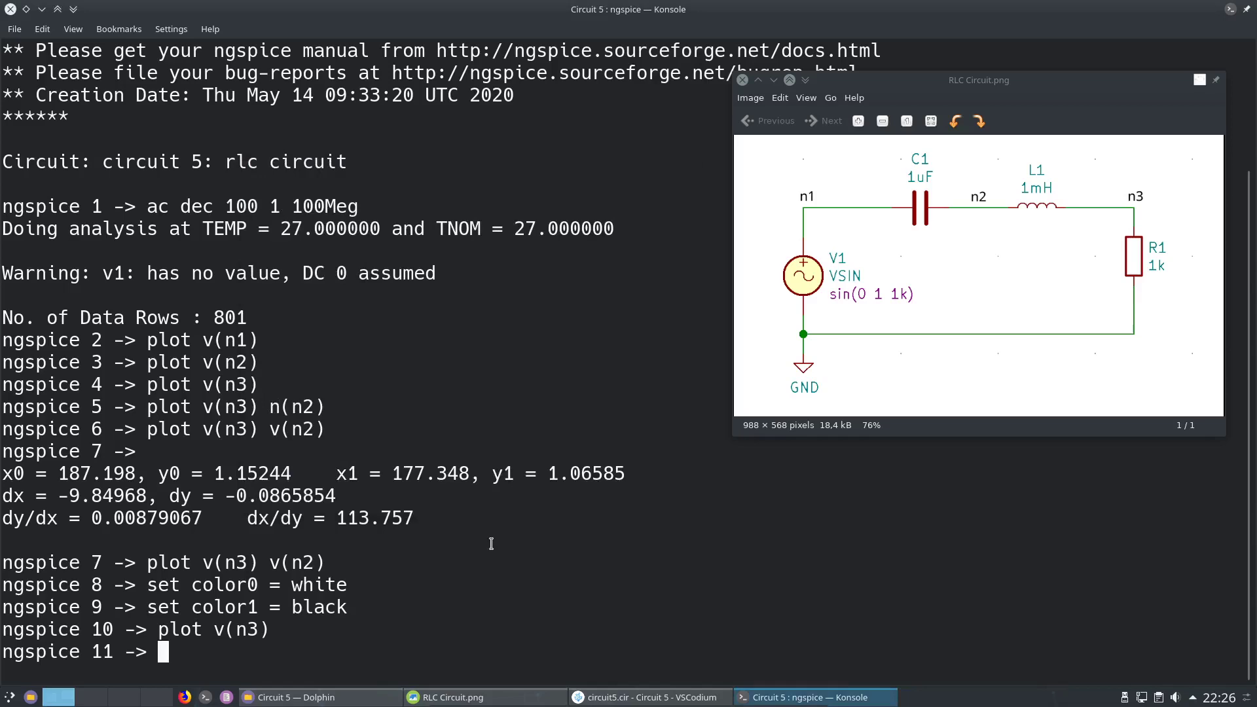
pyautogui.write('set colo')
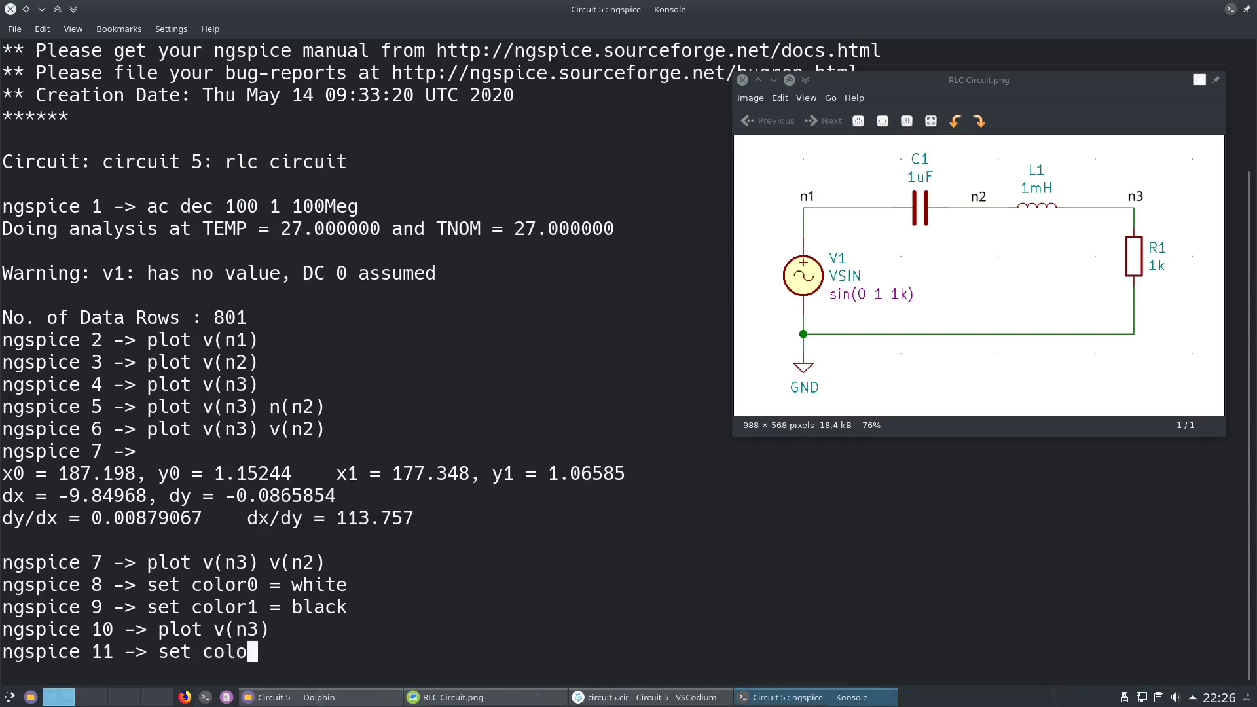
pyautogui.write('r2 = blue')
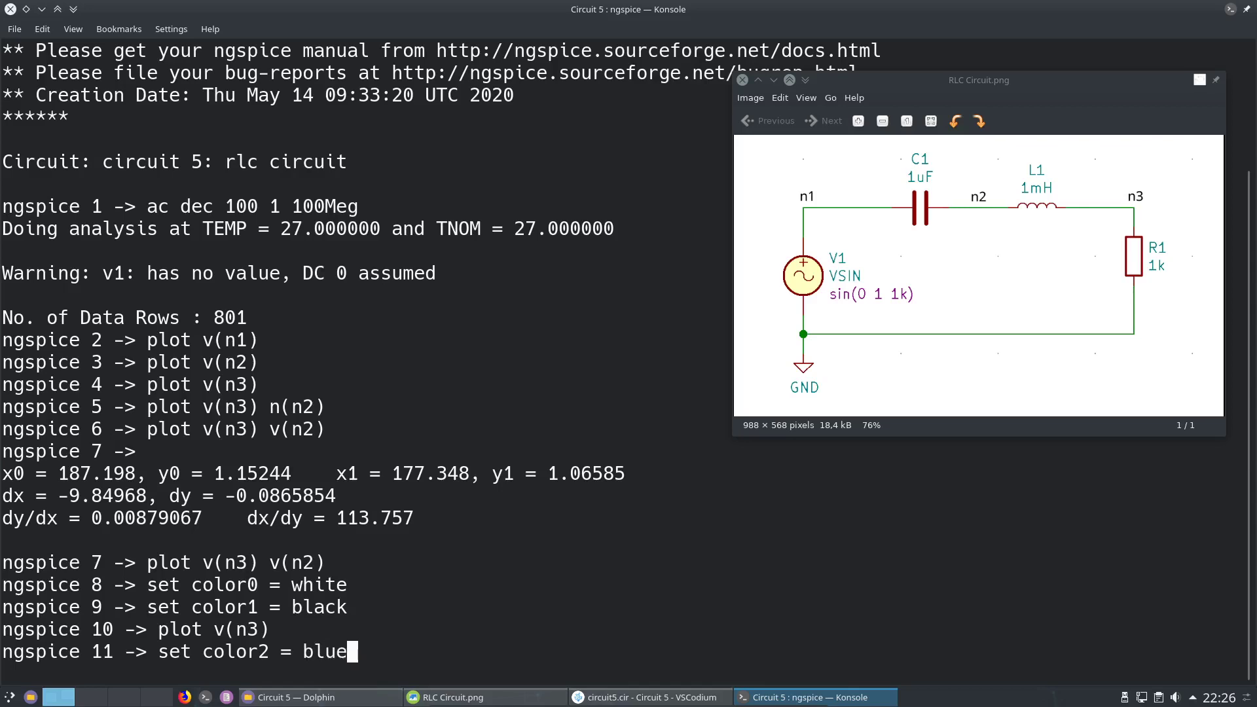
pyautogui.press('Return')
pyautogui.press('Up')
pyautogui.press('Up')
pyautogui.press('Return')
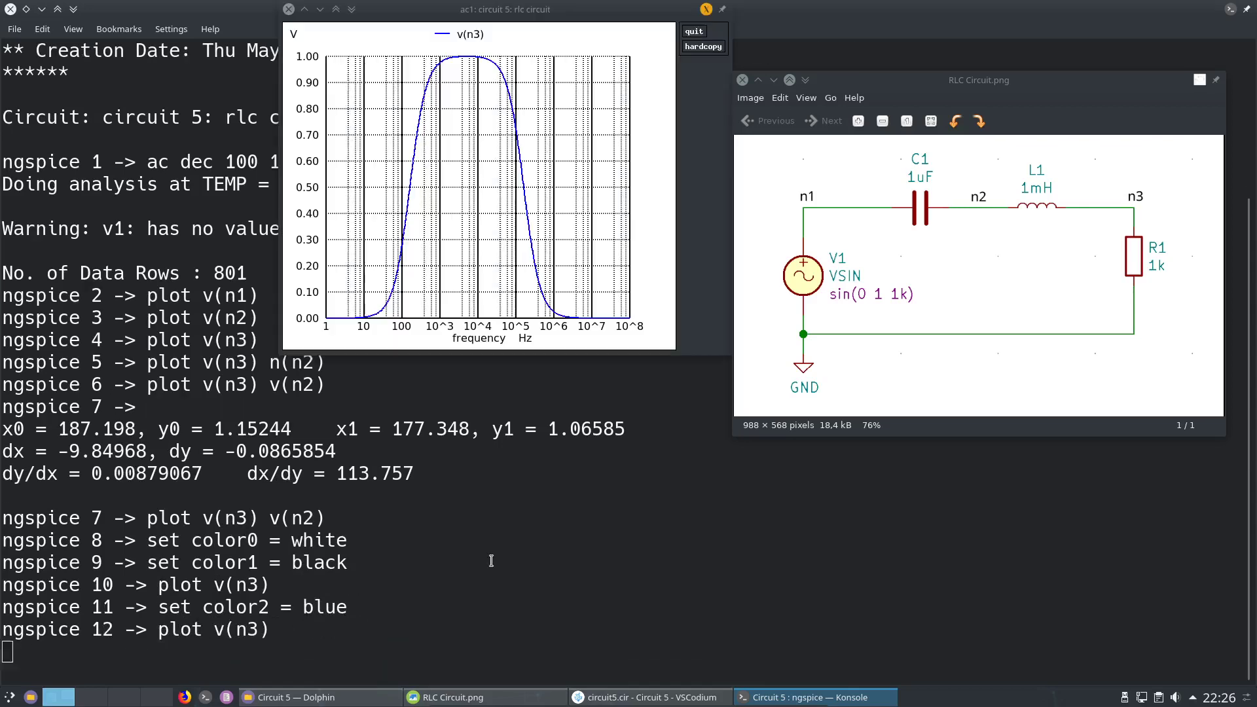
pyautogui.click(289, 9)
# - Set color2 to the custom colour rgb:CE/F1/34
pyautogui.write('set ')
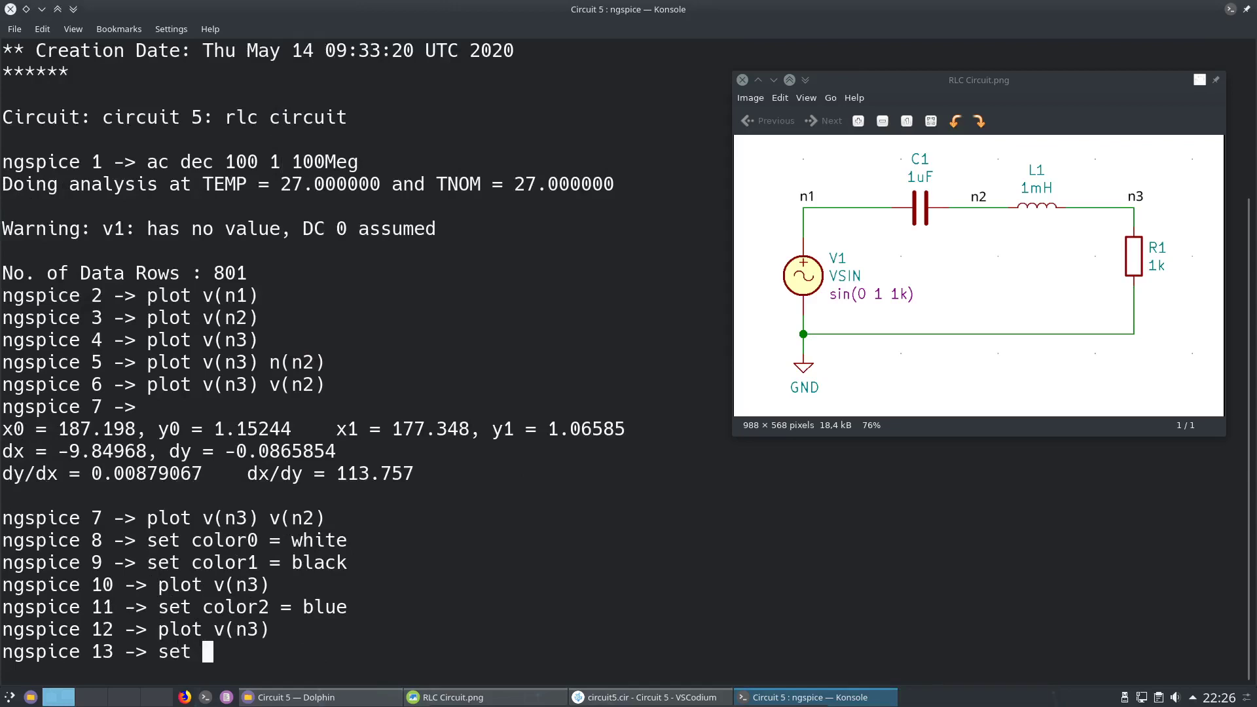
pyautogui.write('color2')
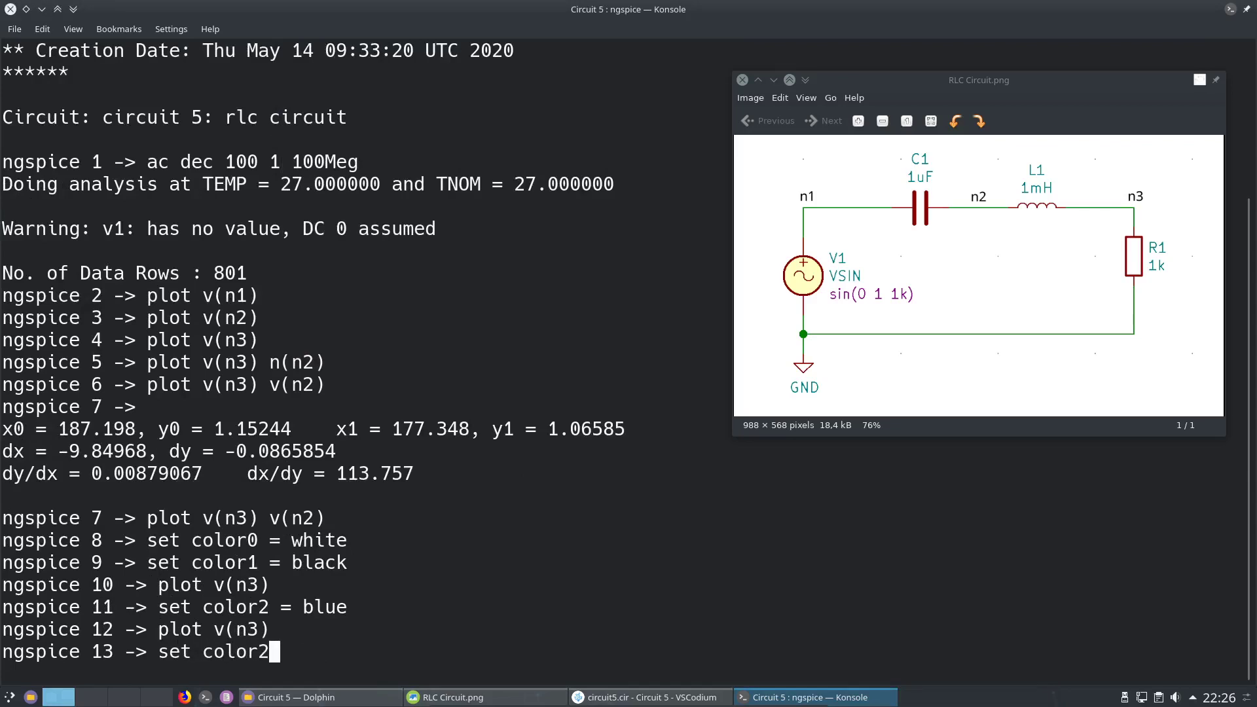
pyautogui.write(' = rgb')
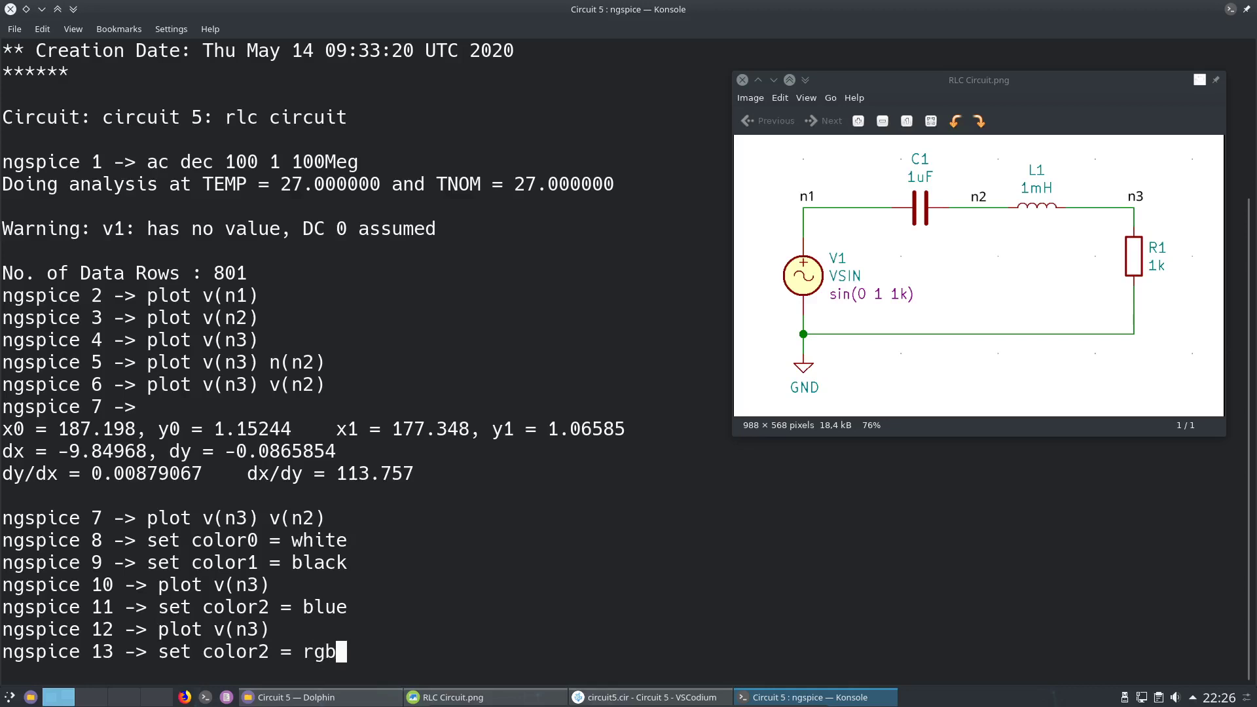
pyautogui.write(':')
pyautogui.write('FF')
pyautogui.press('BackSpace')
pyautogui.press('BackSpace')
pyautogui.write('FF')
pyautogui.press('BackSpace')
pyautogui.press('BackSpace')
pyautogui.write('CE/')
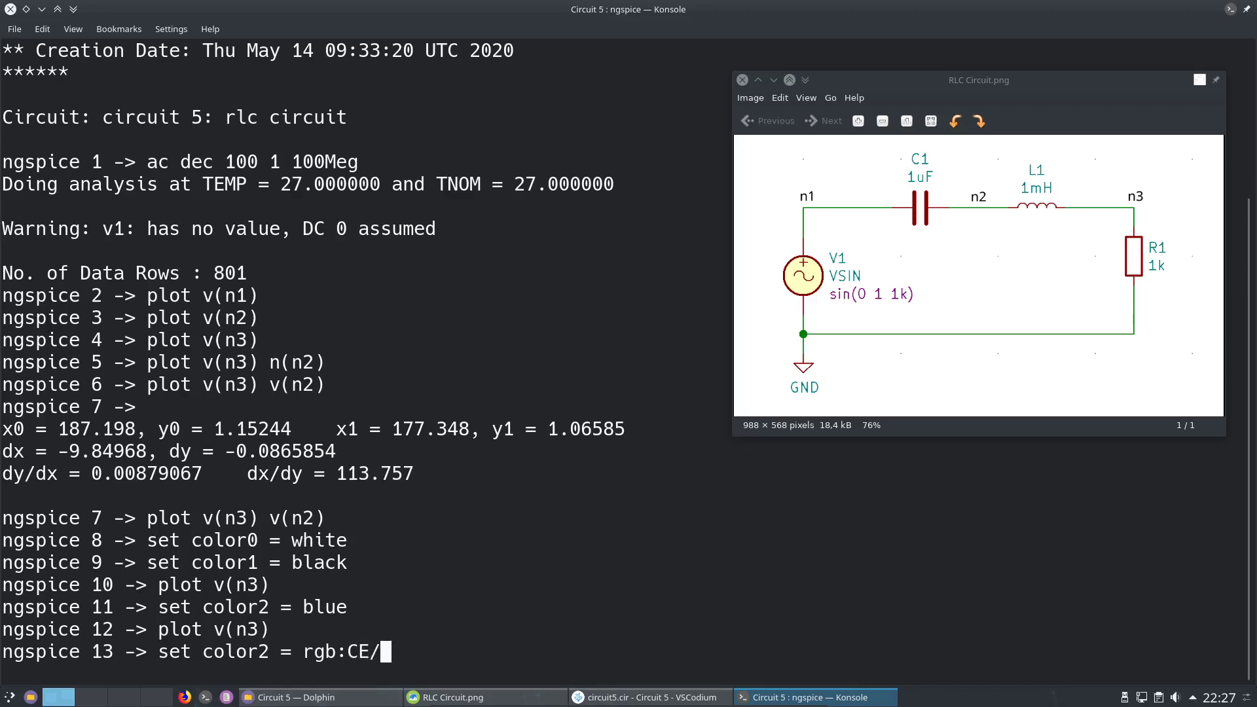
pyautogui.write('F1/34')
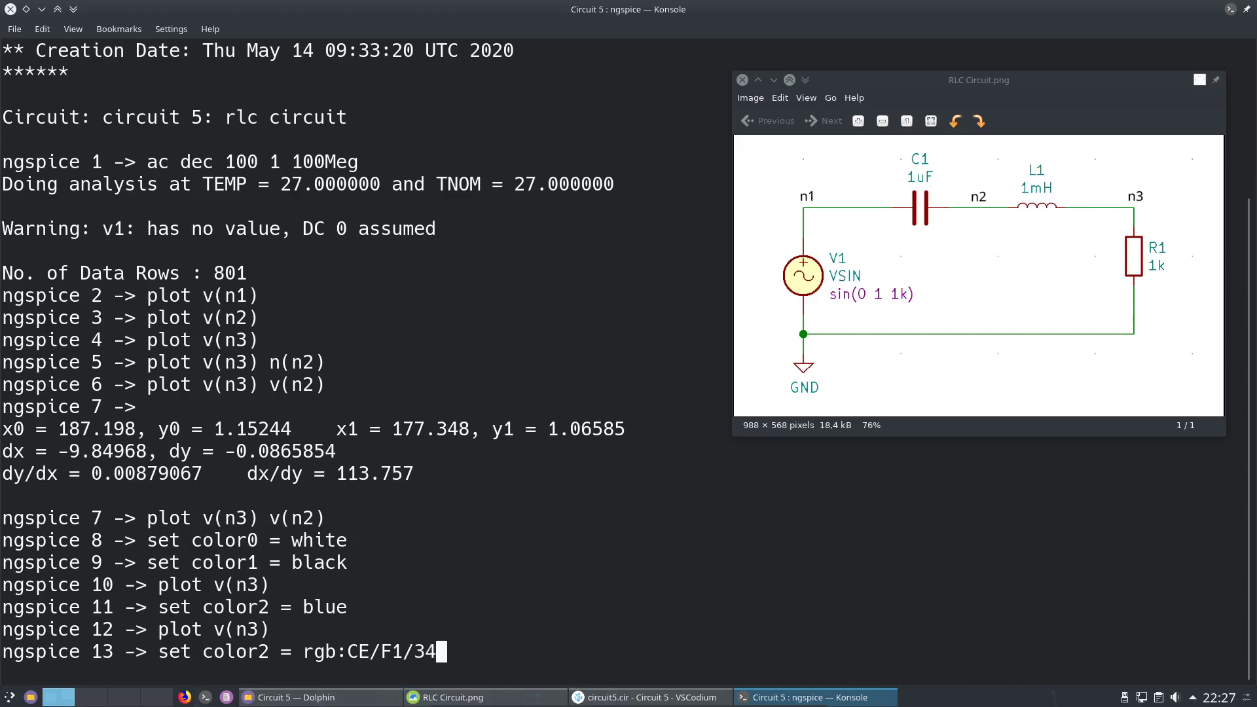
pyautogui.press('Return')
# - Replot v(n3) in yellow-green, view it maximized, then restore and close it
pyautogui.press('Up')
pyautogui.press('Up')
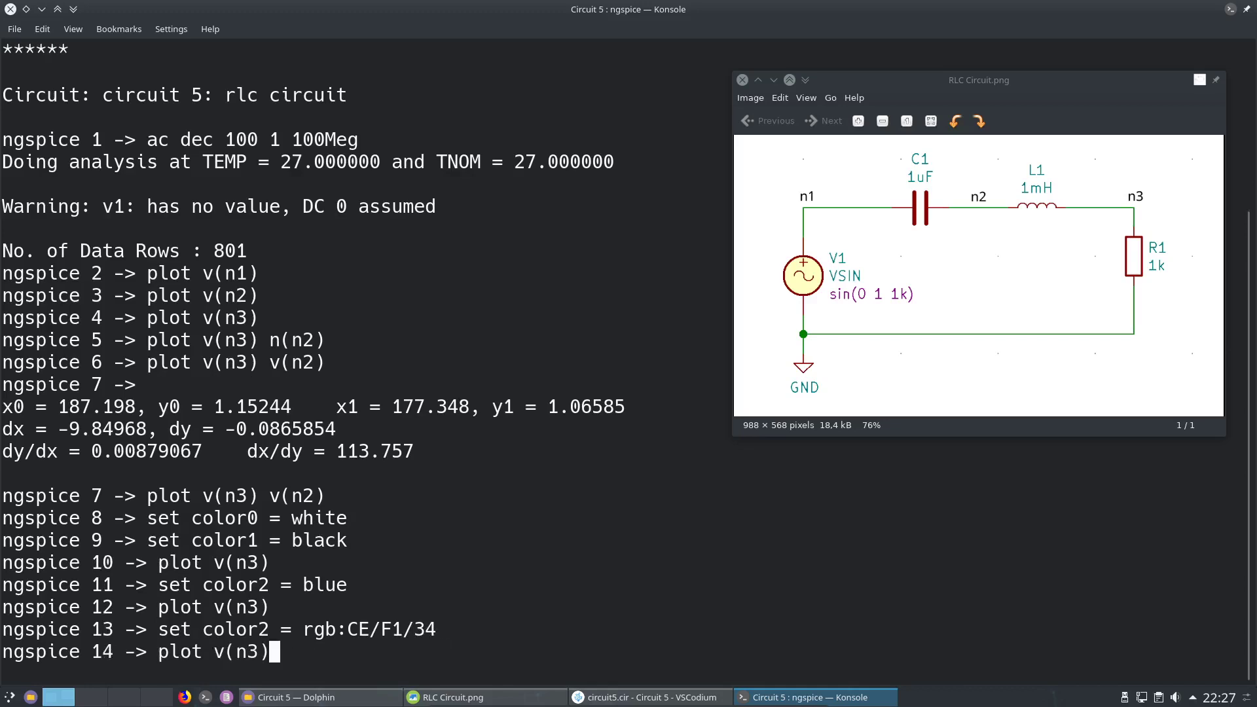
pyautogui.press('Return')
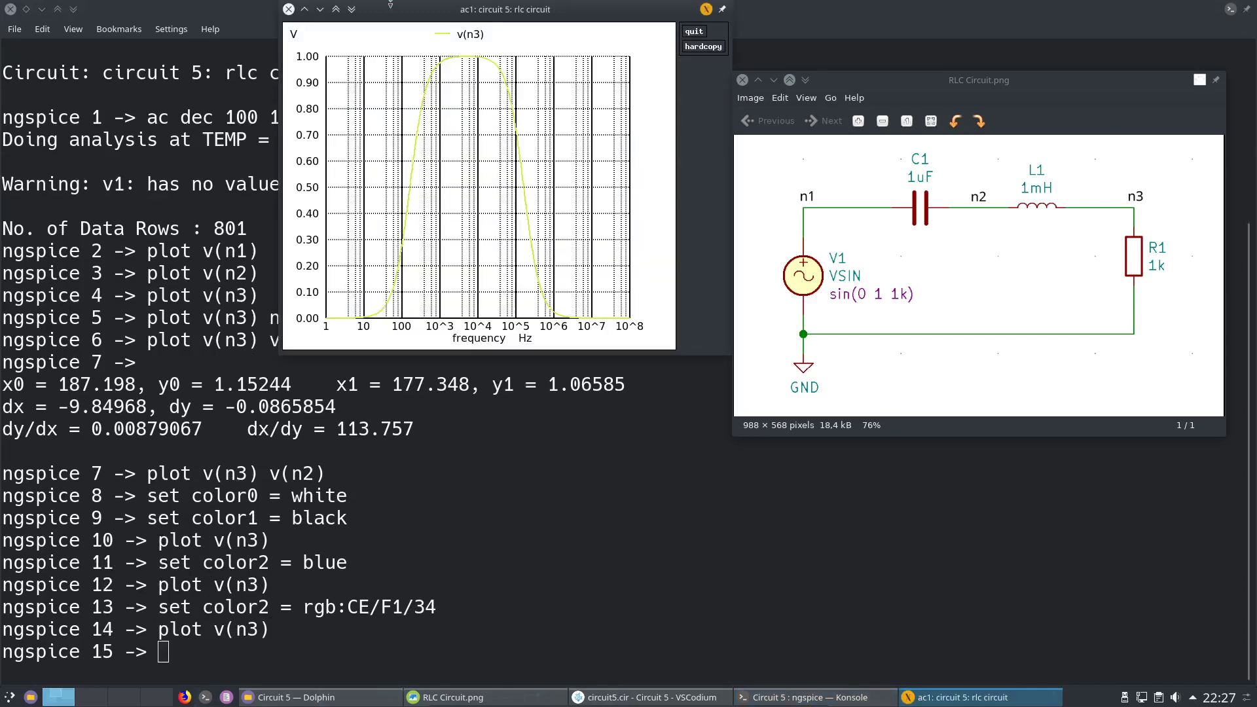
pyautogui.doubleClick(520, 10)
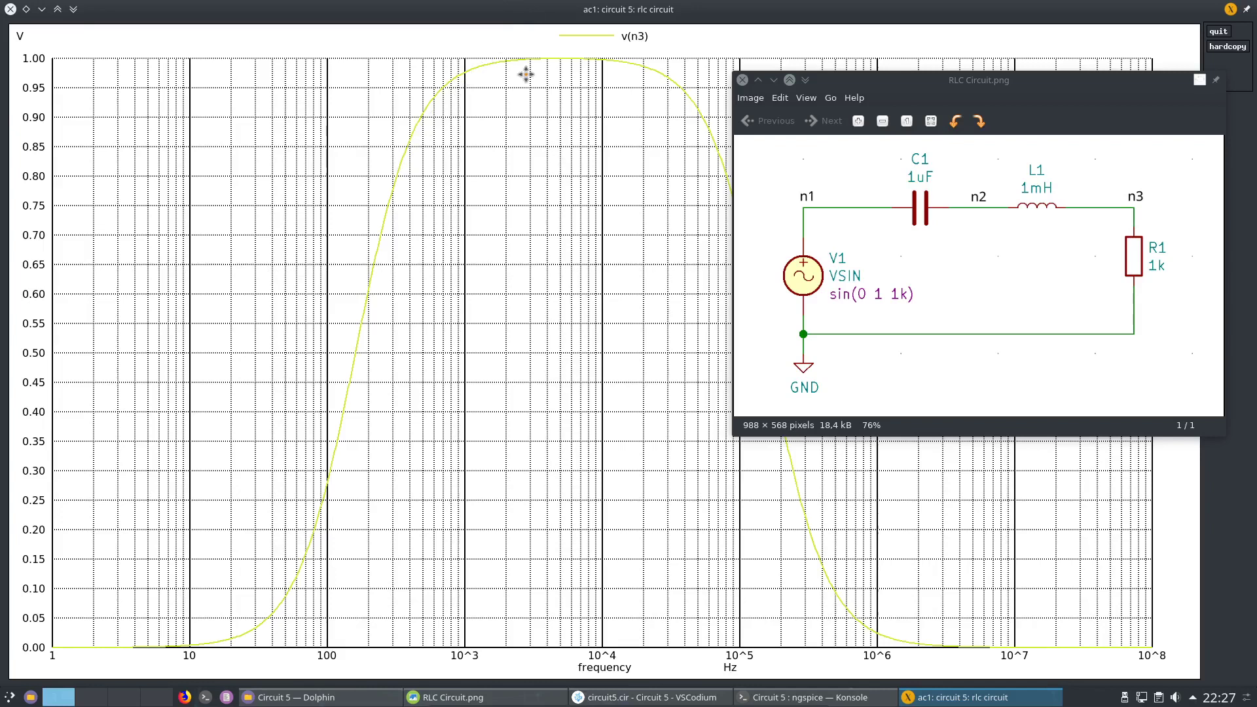
pyautogui.moveTo(526, 74); pyautogui.dragTo(448, 252)
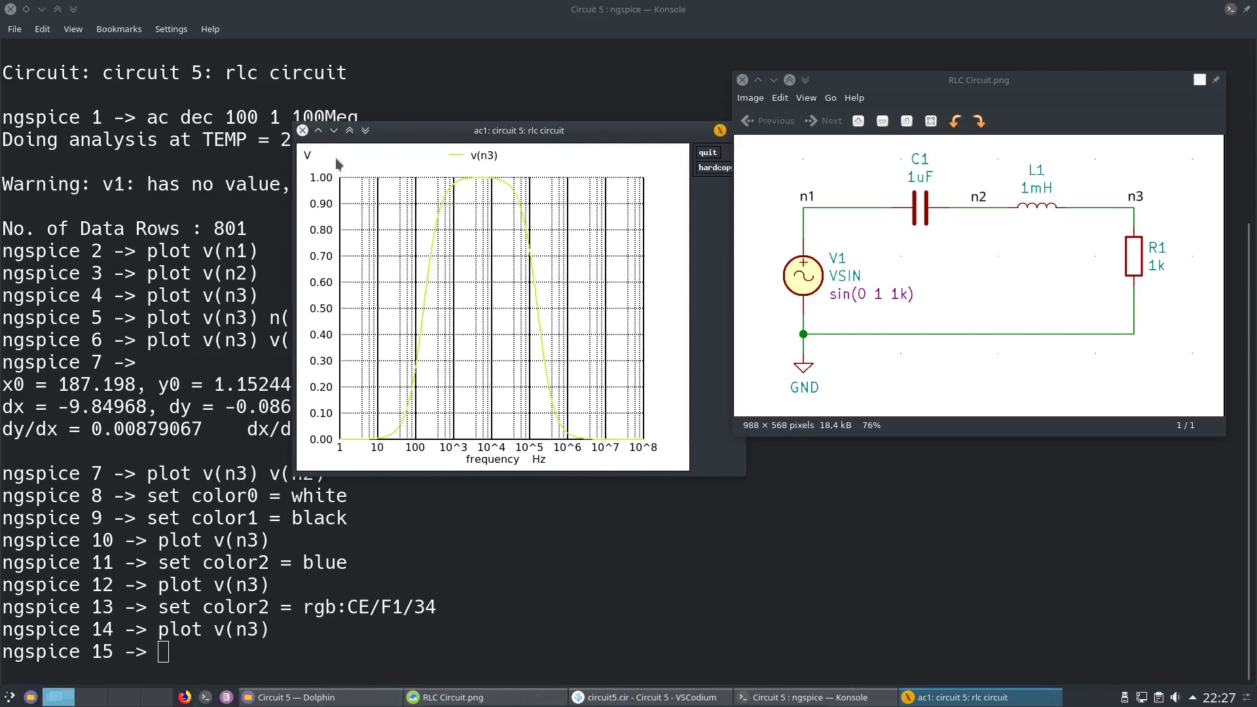
pyautogui.click(303, 130)
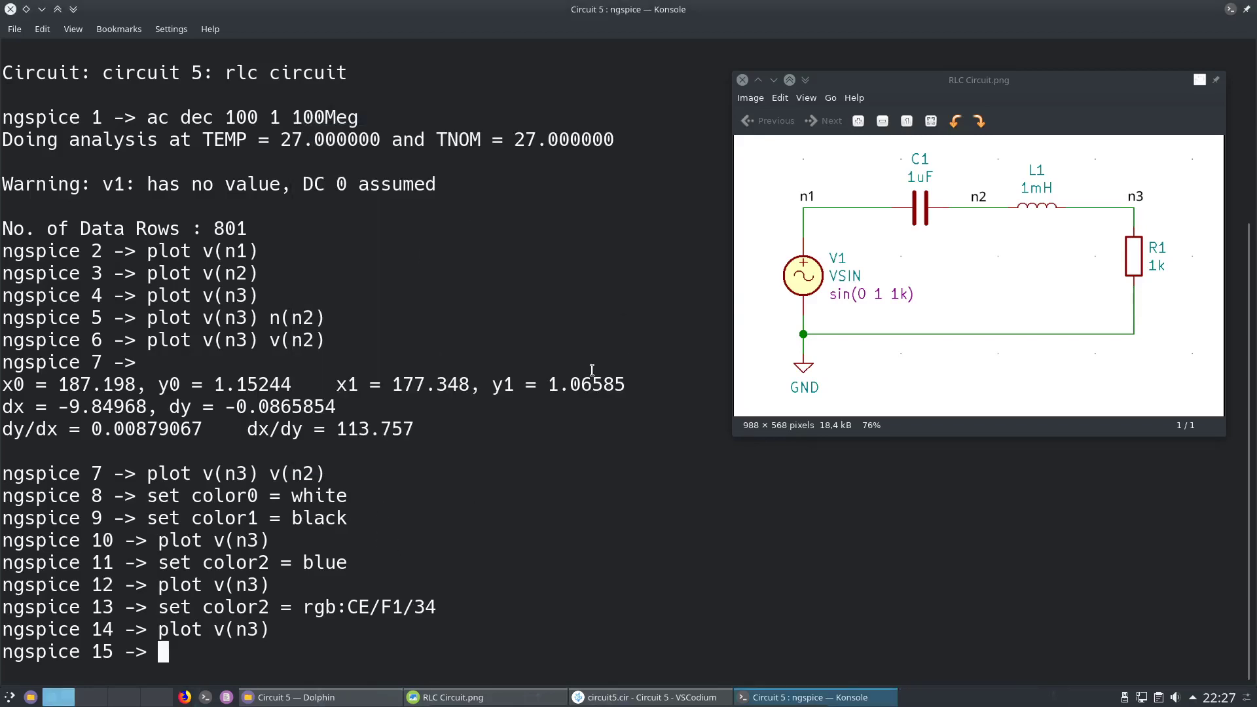
# - Set xbrushwidth = 5 and plot v(n3) to check the line width
pyautogui.write('set xbrush')
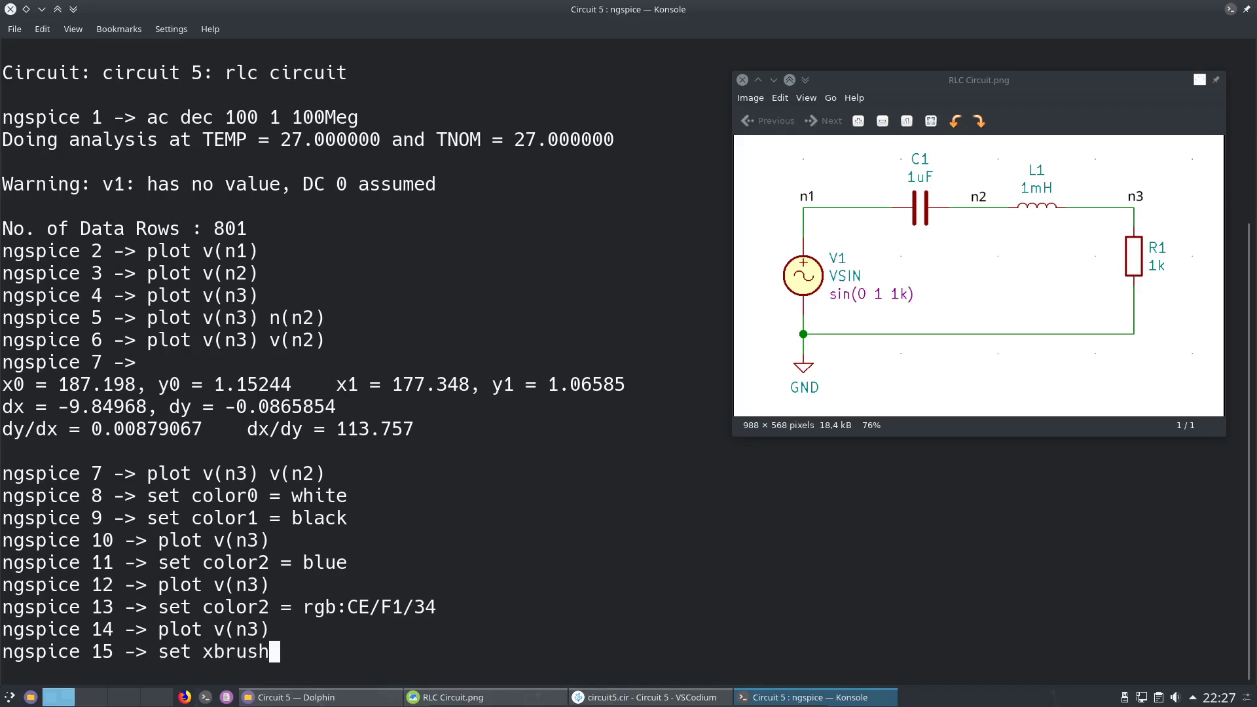
pyautogui.write('width ')
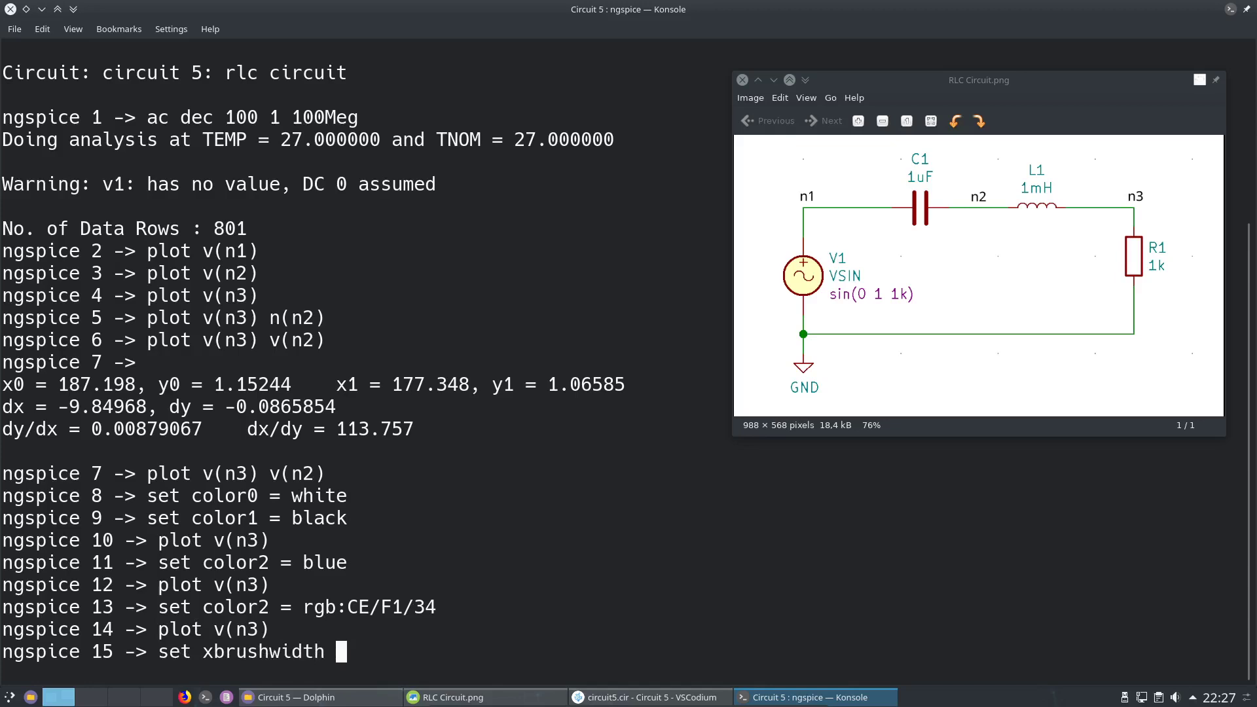
pyautogui.write('= 5')
pyautogui.press('Return')
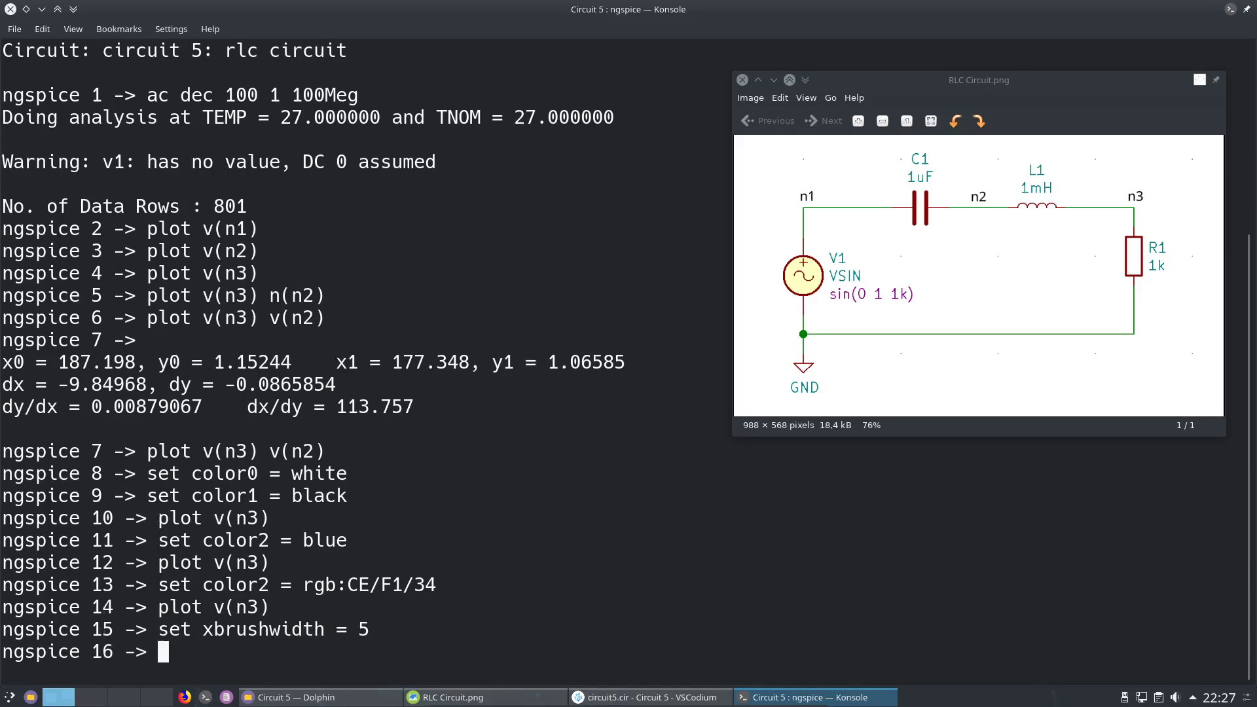
pyautogui.write('plot v(n3)')
pyautogui.press('Return')
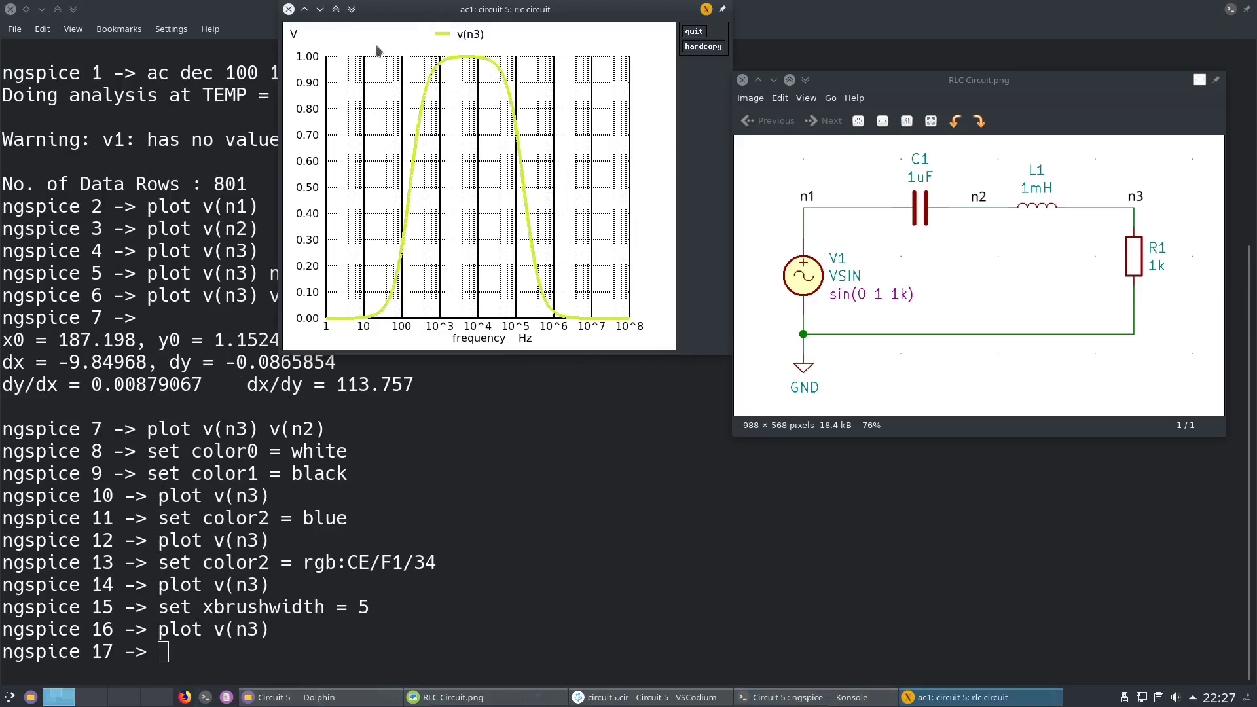
pyautogui.click(289, 9)
# - Increase xbrushwidth to 10 and replot v(n3) with thicker lines
pyautogui.press('Up')
pyautogui.press('Up')
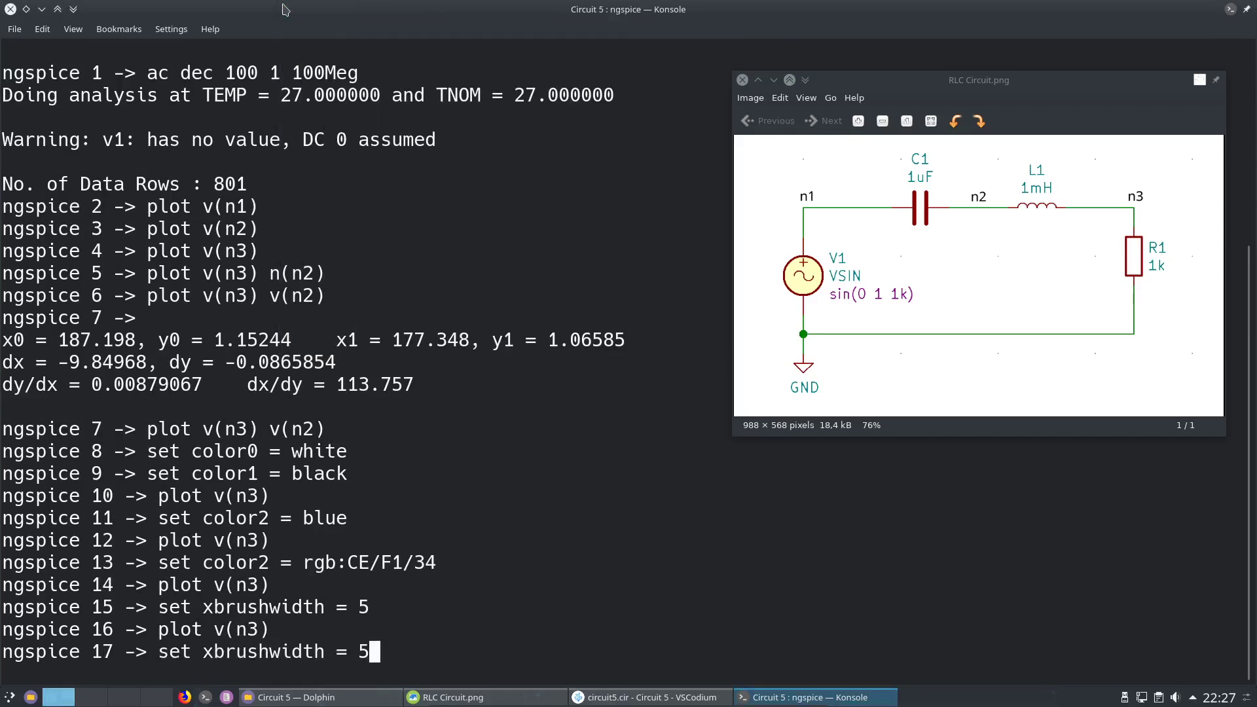
pyautogui.press('BackSpace')
pyautogui.write('10')
pyautogui.press('Return')
pyautogui.press('Up')
pyautogui.press('Up')
pyautogui.press('Return')
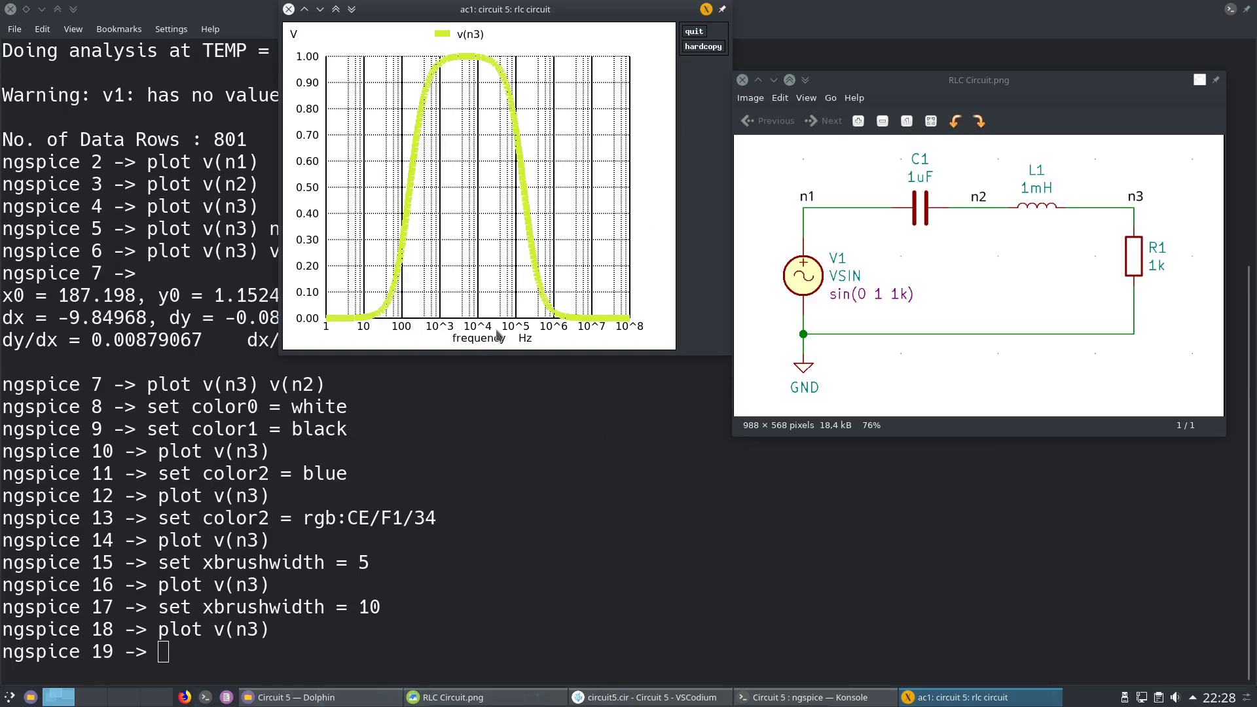
pyautogui.click(288, 10)
# - Plot v(n3) and v(n2) together with the thick traces
pyautogui.press('Up')
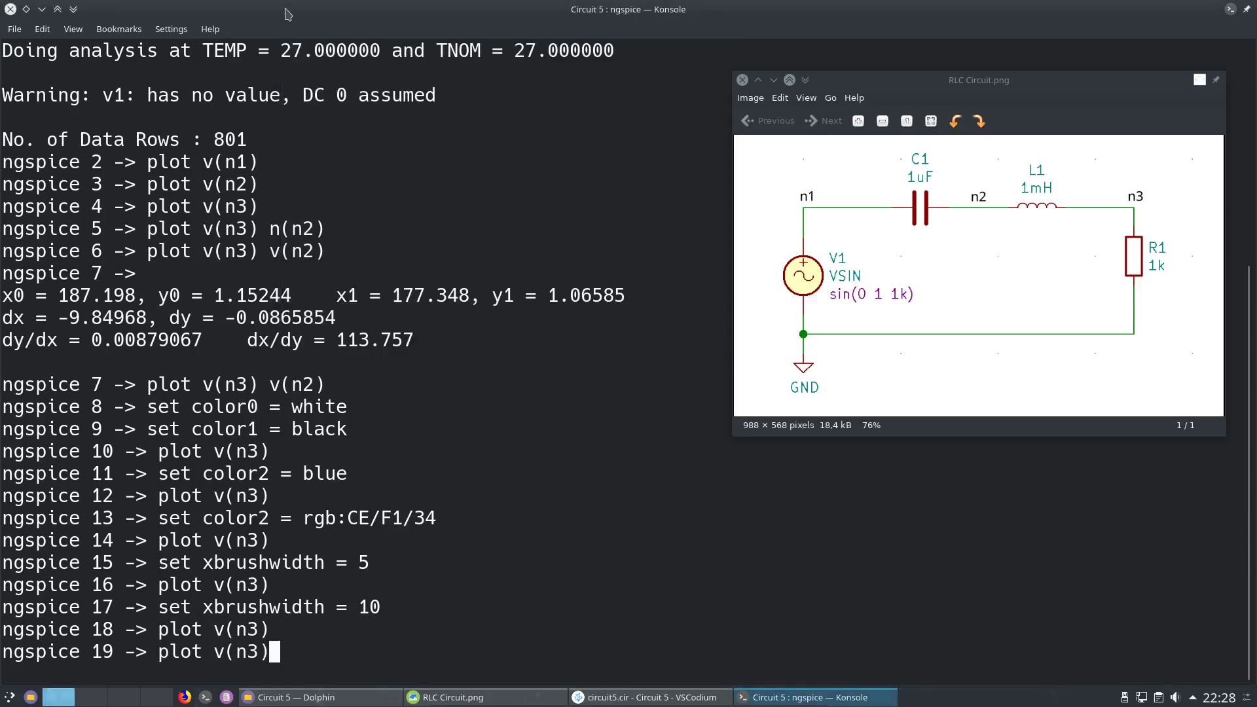
pyautogui.write('v(n3')
pyautogui.press('BackSpace')
pyautogui.write('2)')
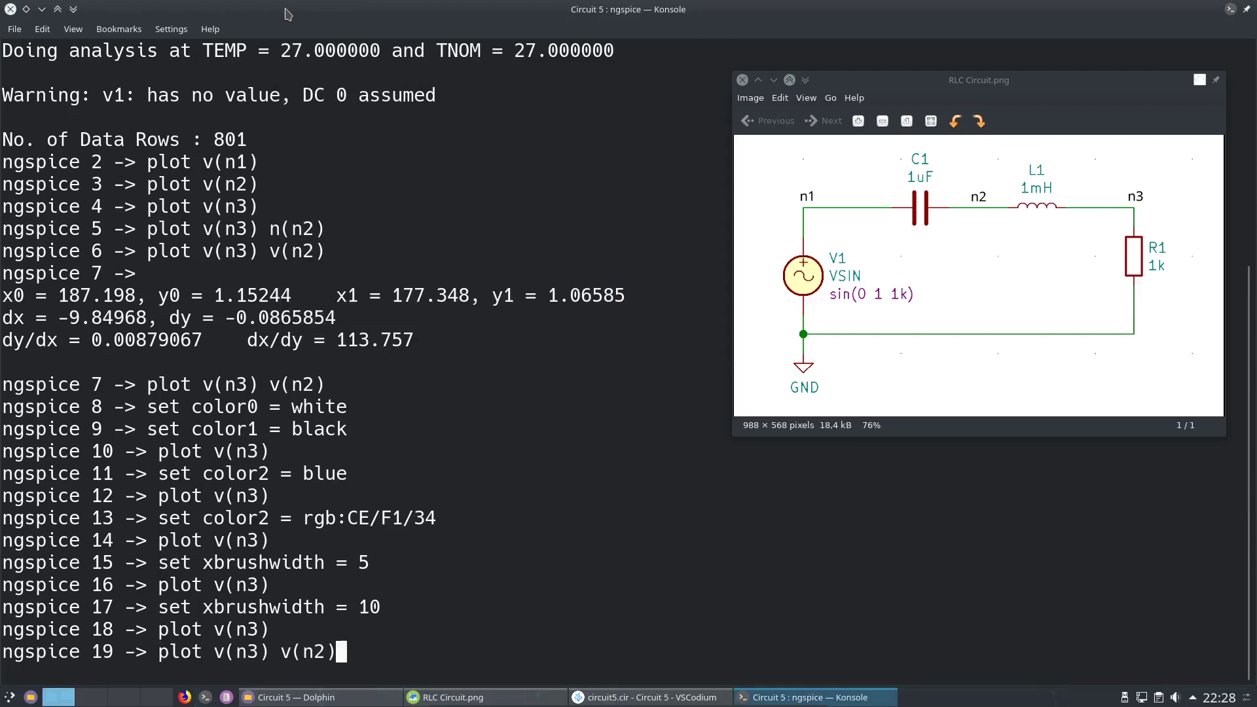
pyautogui.press('Return')
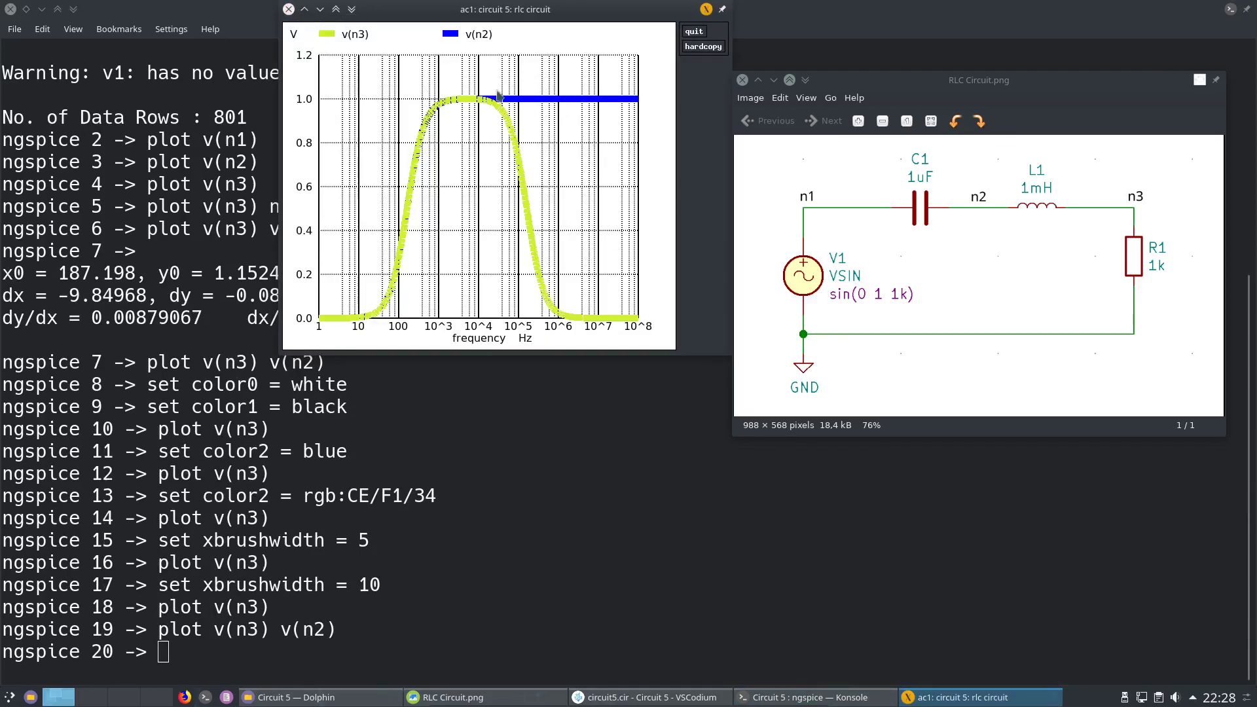
# - Set color3=red and replot v(n3) v(n2), showing v(n2) in red
pyautogui.click(289, 10)
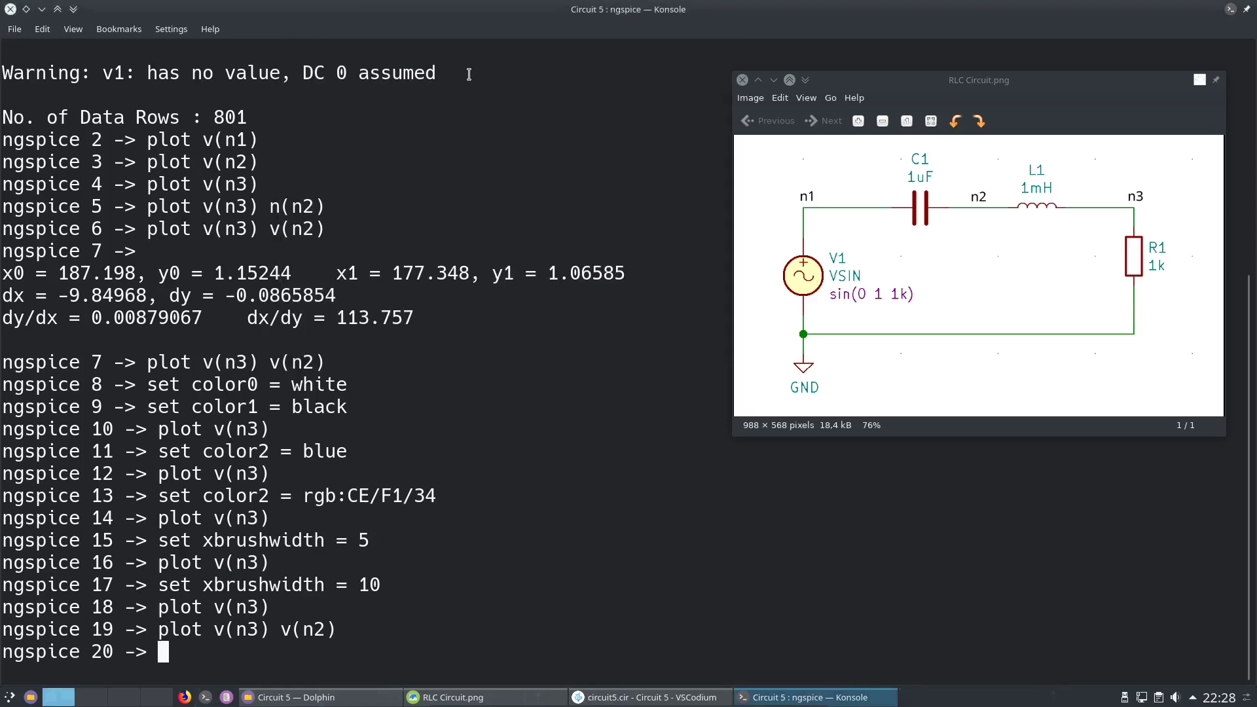
pyautogui.write('set color')
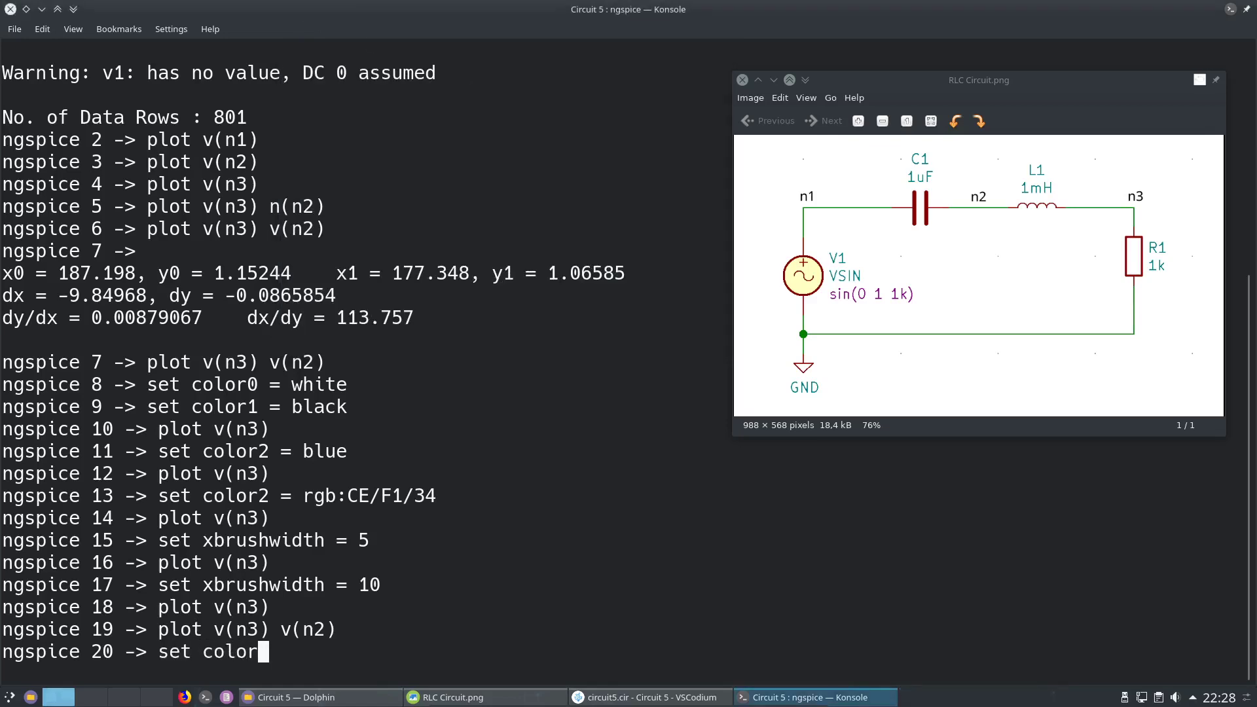
pyautogui.write('3=red')
pyautogui.press('Return')
pyautogui.press('Up')
pyautogui.press('Up')
pyautogui.press('Return')
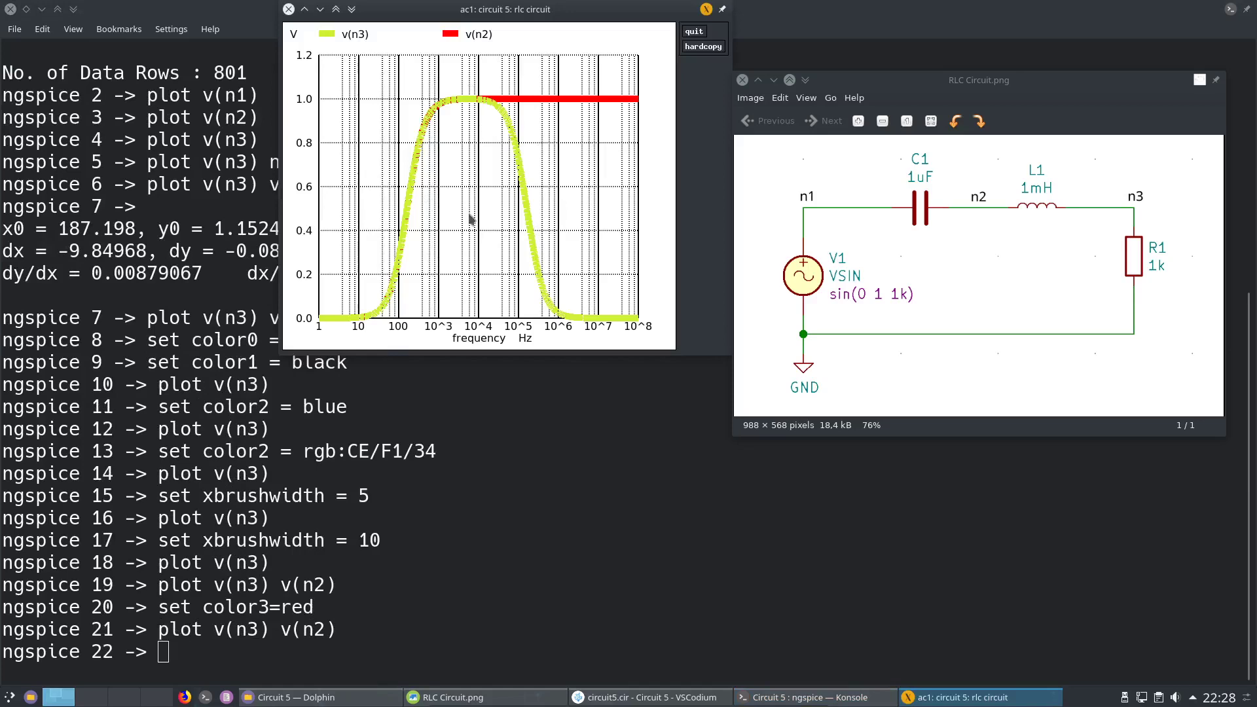
pyautogui.click(289, 10)
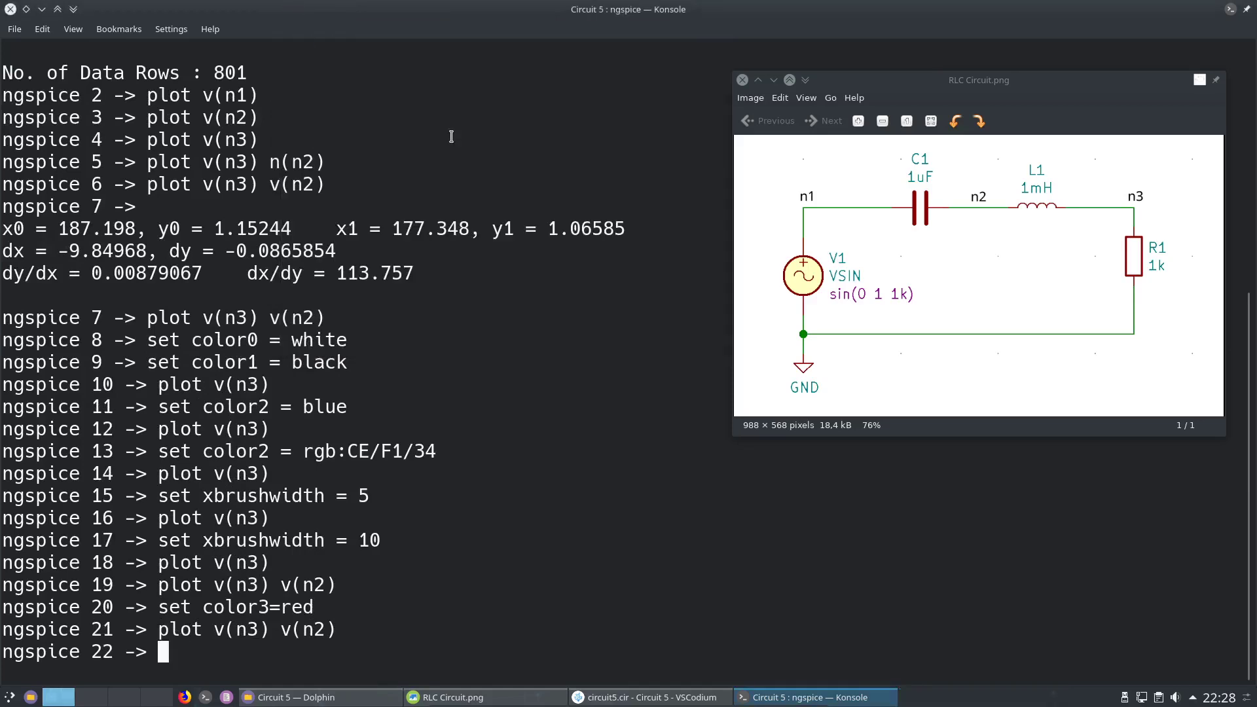
# - Run print v(n3) to list v(n3) at every sweep frequency
pyautogui.write('print v(n3')
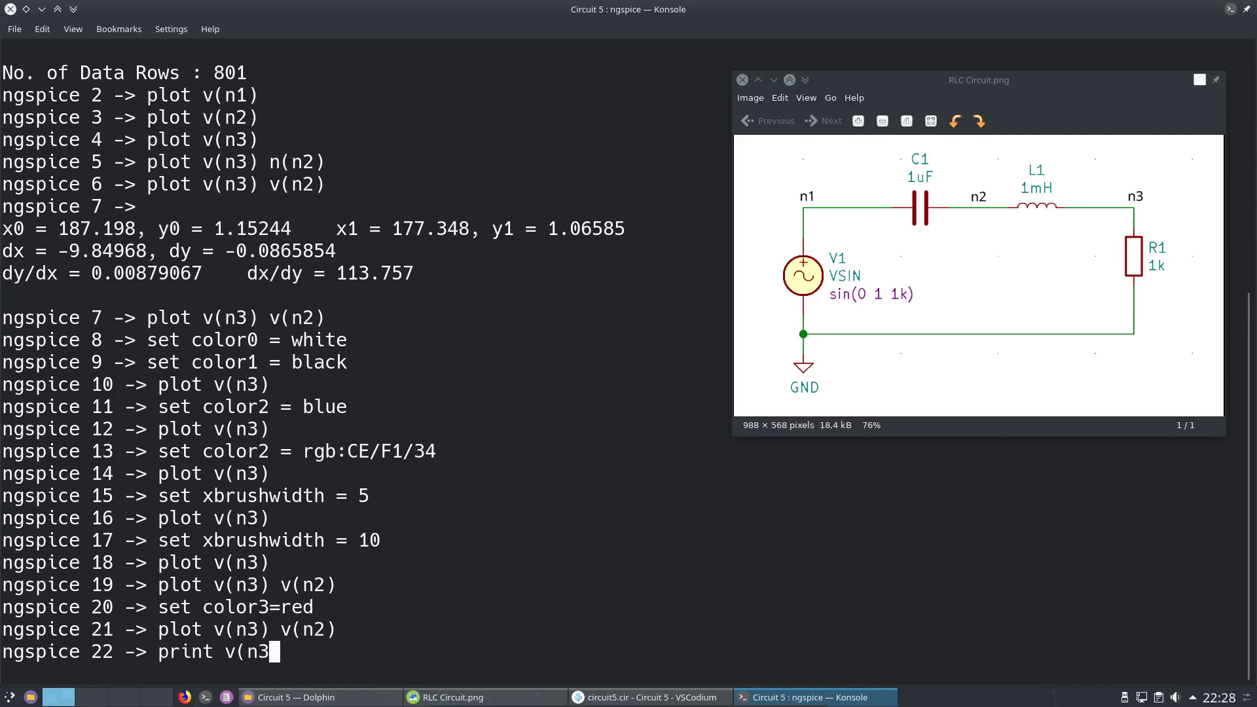
pyautogui.write(')')
pyautogui.press('Return')
# - Scroll through the printed table, highlighting the v(n3) heading and the row 751-752 frequencies
pyautogui.scroll(12, 178, 254)
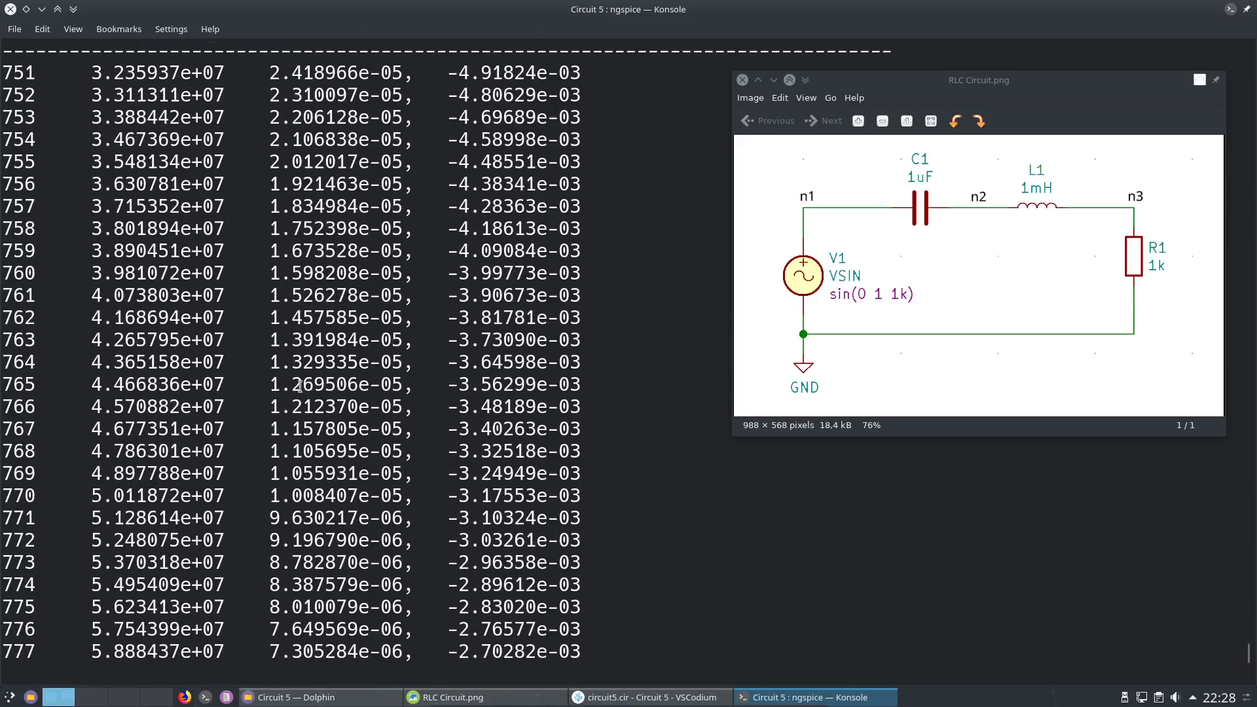
pyautogui.moveTo(26, 292); pyautogui.dragTo(203, 295)
pyautogui.moveTo(280, 294); pyautogui.dragTo(348, 296)
pyautogui.scroll(-1, 355, 335)
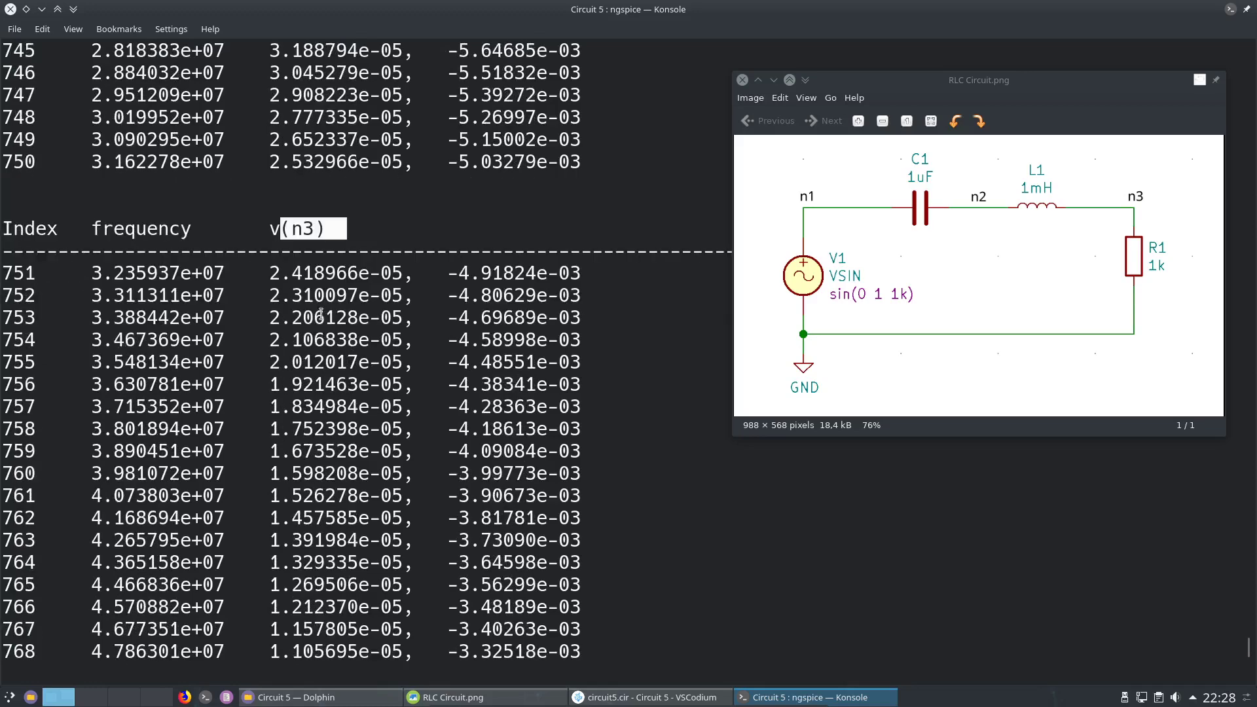
pyautogui.moveTo(113, 272); pyautogui.dragTo(304, 354)
pyautogui.click(306, 344)
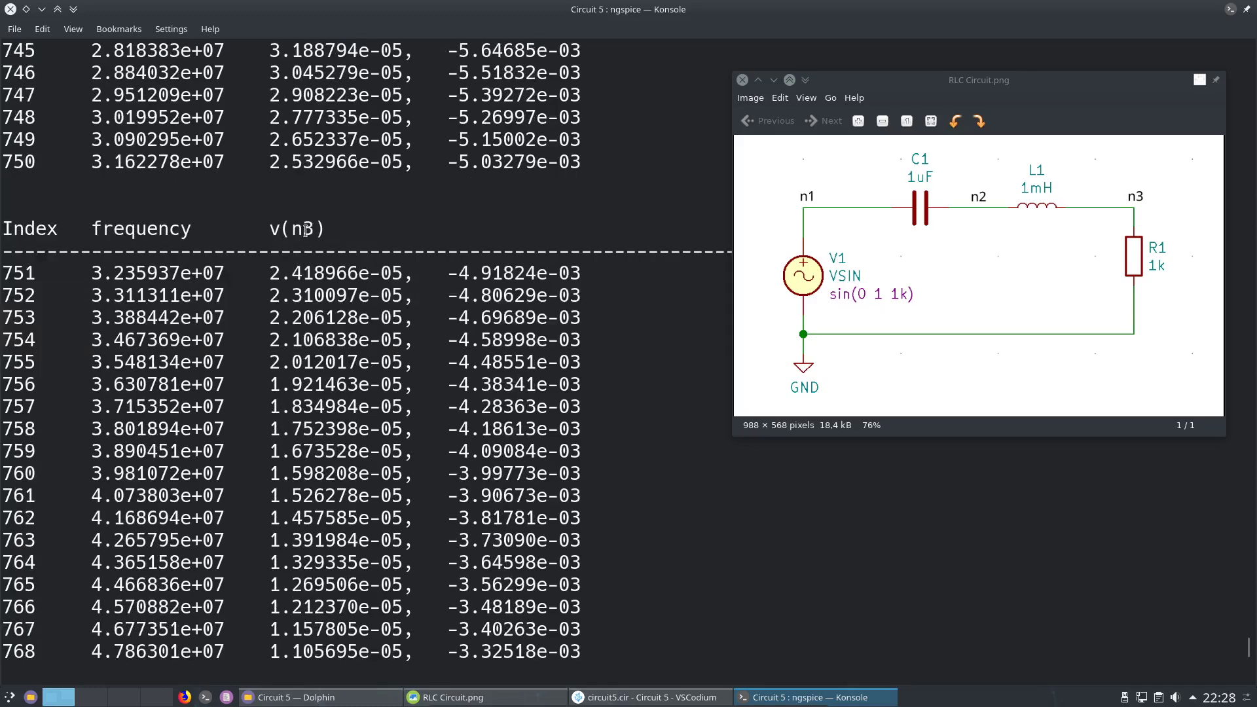
pyautogui.scroll(-9, 363, 362)
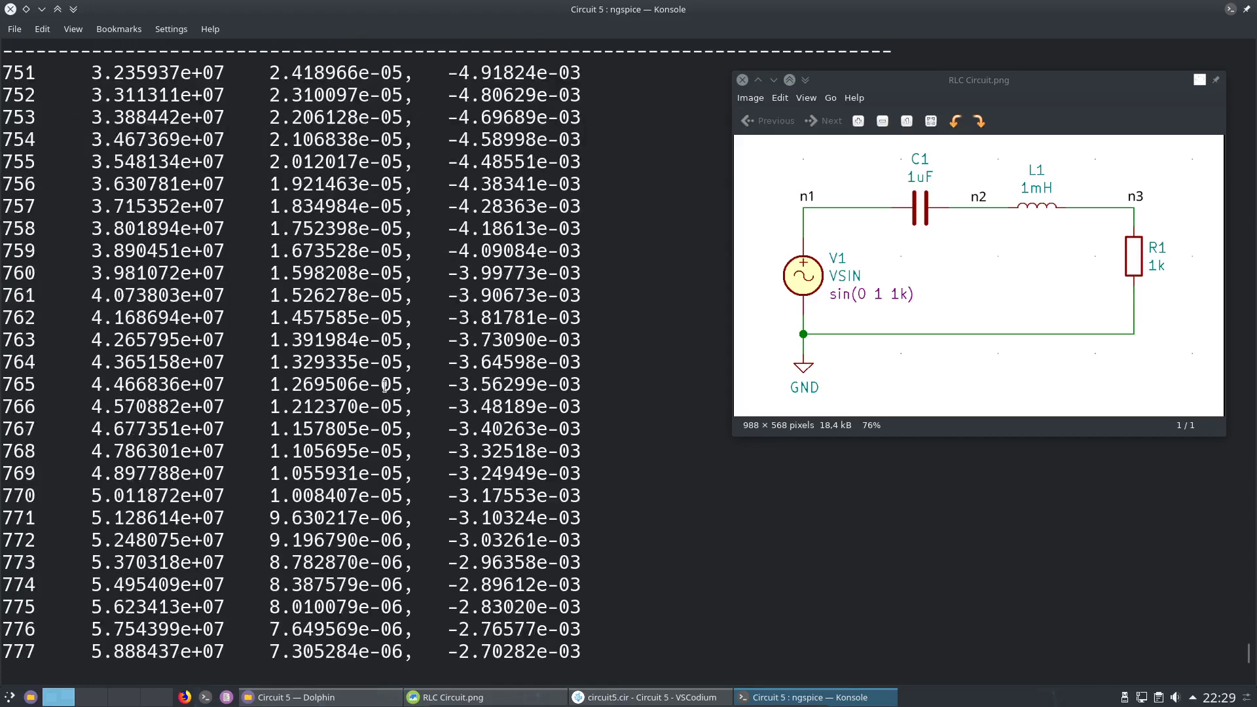
pyautogui.scroll(-2, 77, 381)
pyautogui.moveTo(157, 385)
pyautogui.mouseDown()
pyautogui.moveTo(68, 407)
pyautogui.moveTo(161, 385)
pyautogui.mouseUp()
pyautogui.scroll(3, 165, 370)
pyautogui.scroll(8, 166, 370)
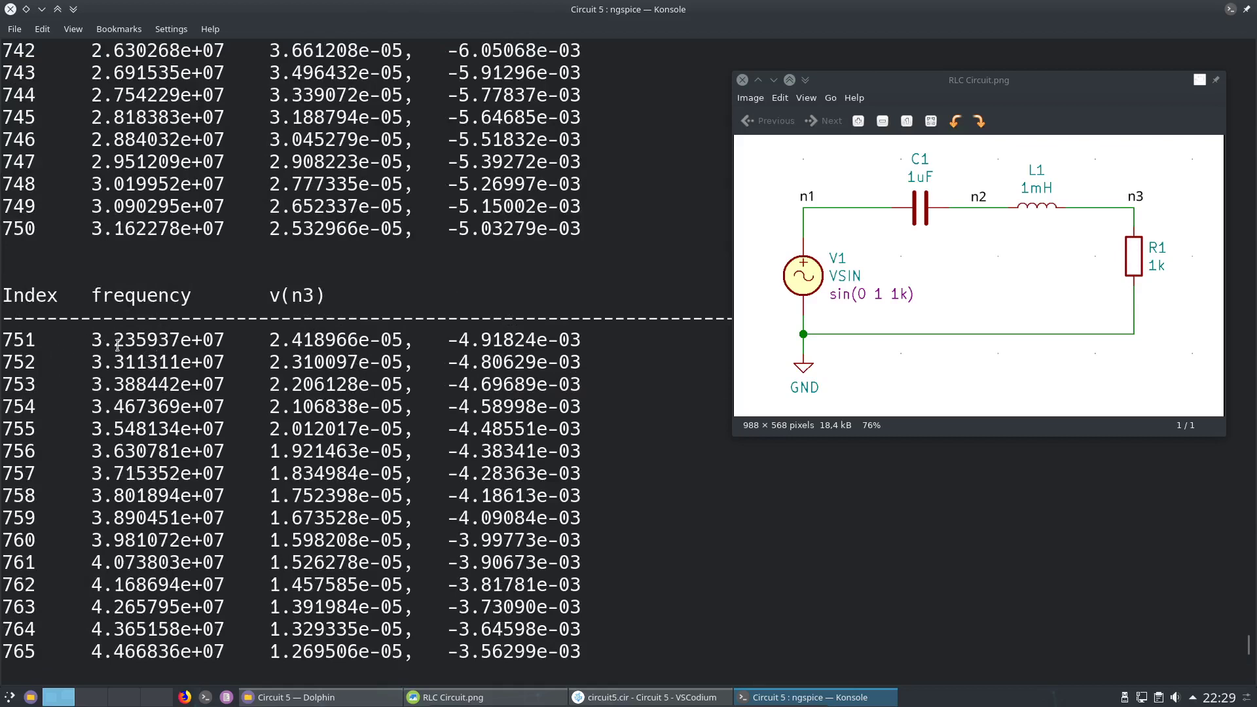
pyautogui.moveTo(113, 340); pyautogui.dragTo(194, 341)
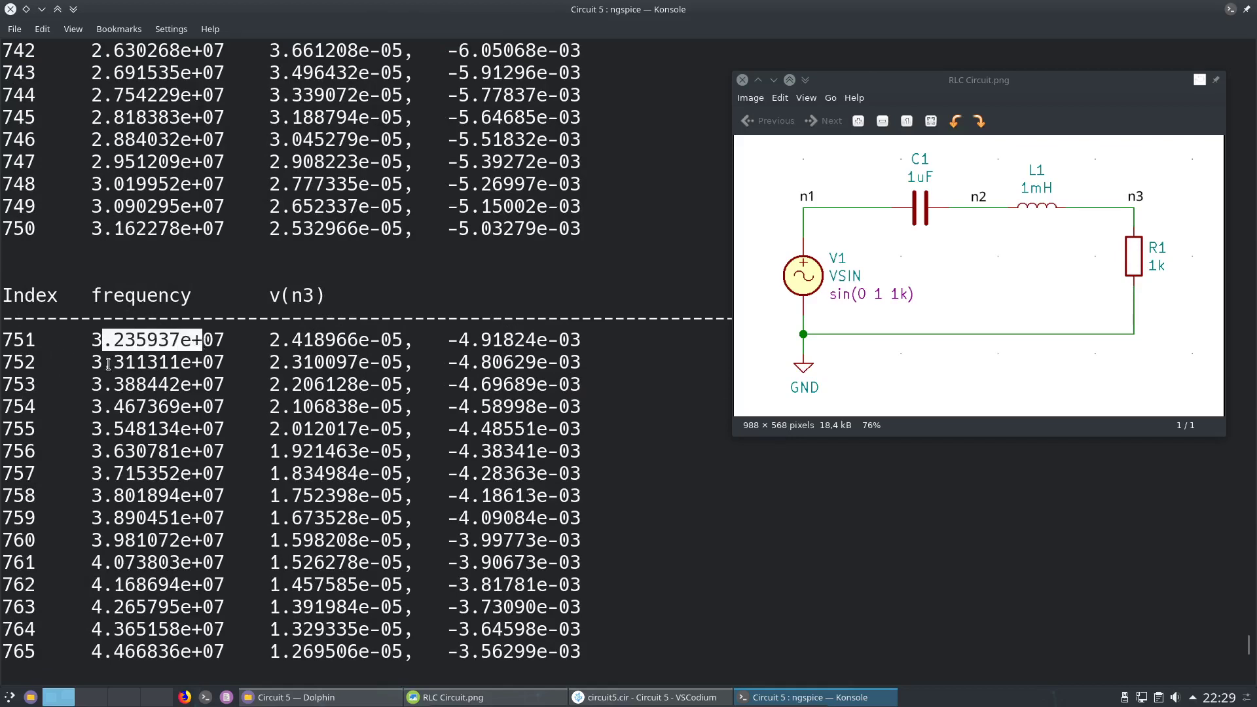
pyautogui.moveTo(113, 363); pyautogui.dragTo(181, 365)
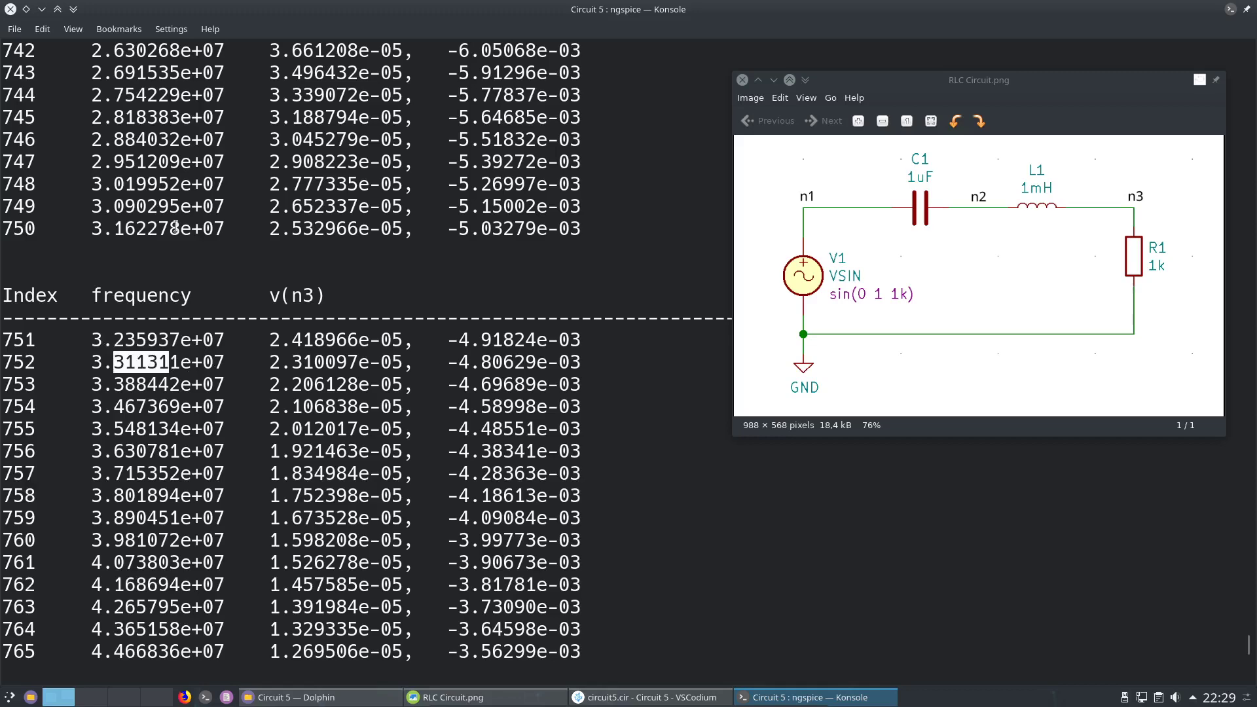
pyautogui.scroll(-11, 431, 372)
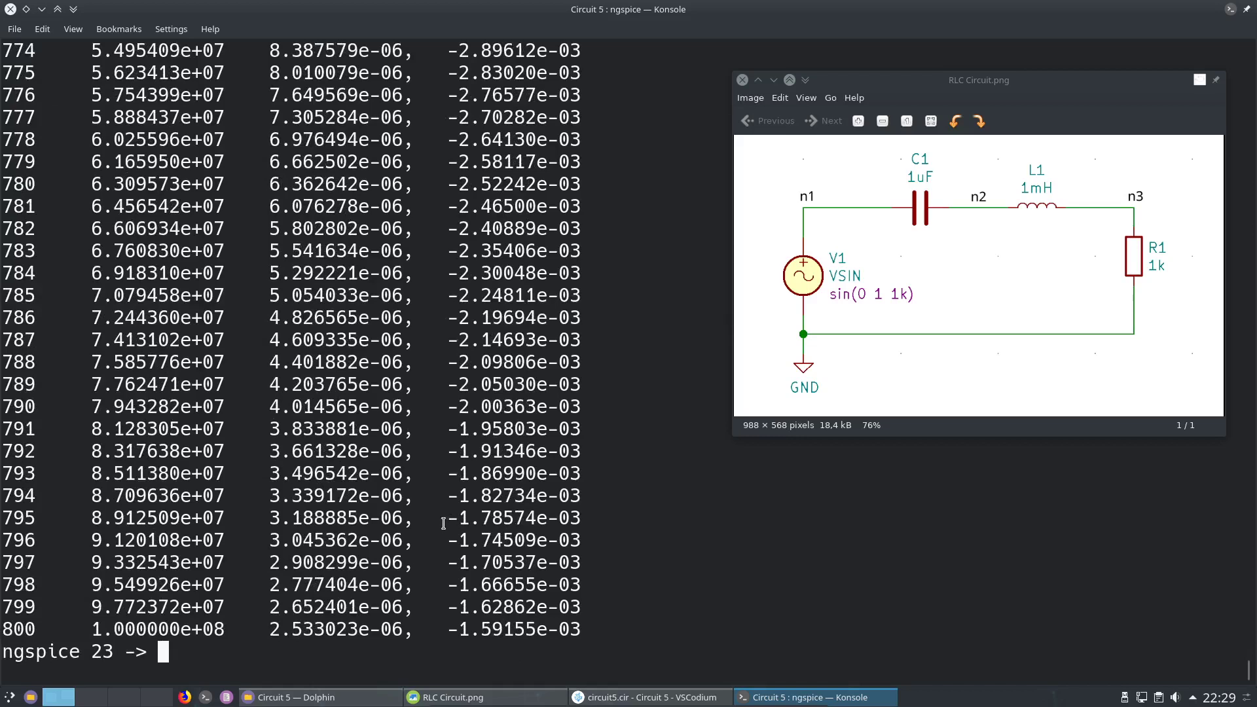
# - Redirect the v(n3) table into v_n3.txt with 'print v(n3) > v_n3.txt'
pyautogui.write('print ')
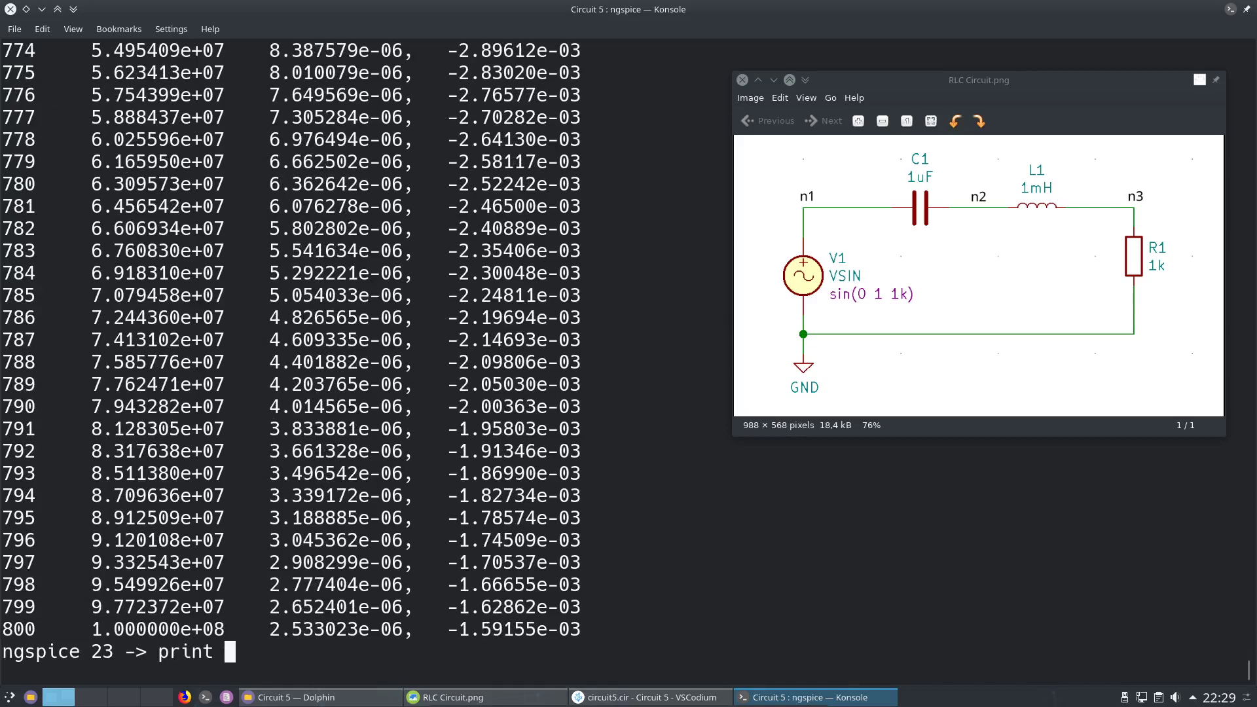
pyautogui.write('v(n3) >')
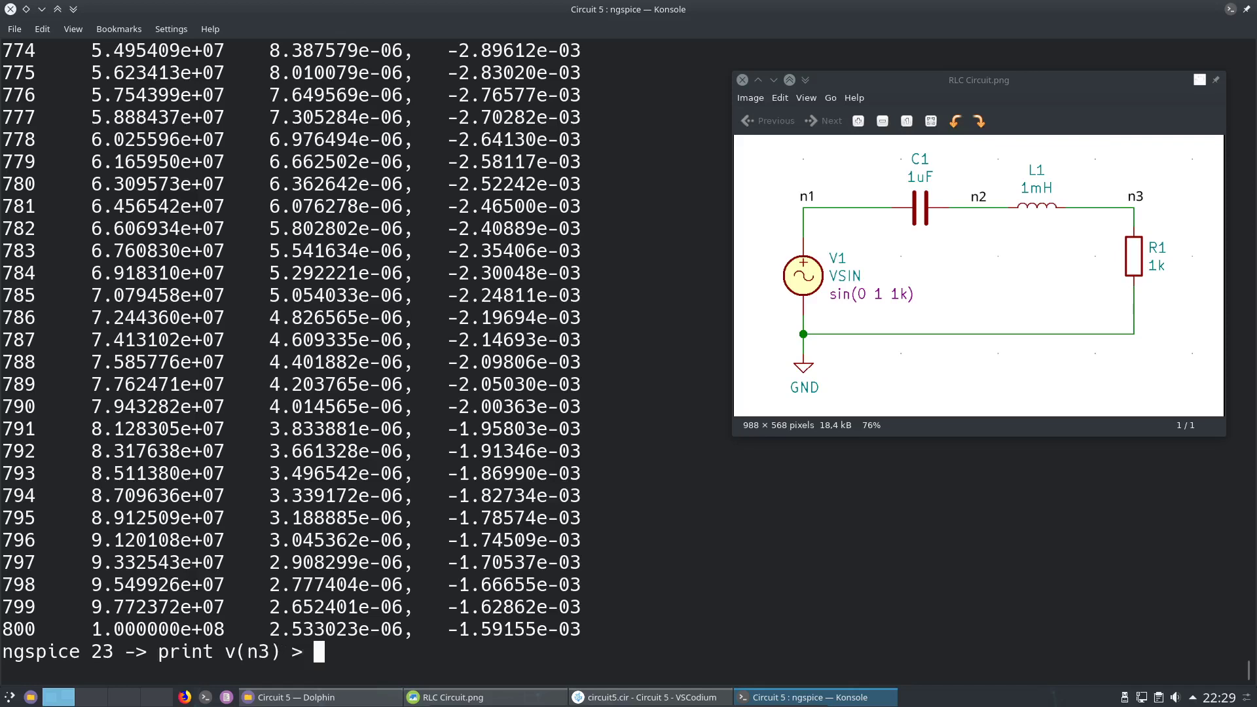
pyautogui.write('v_n3.txt')
pyautogui.press('Return')
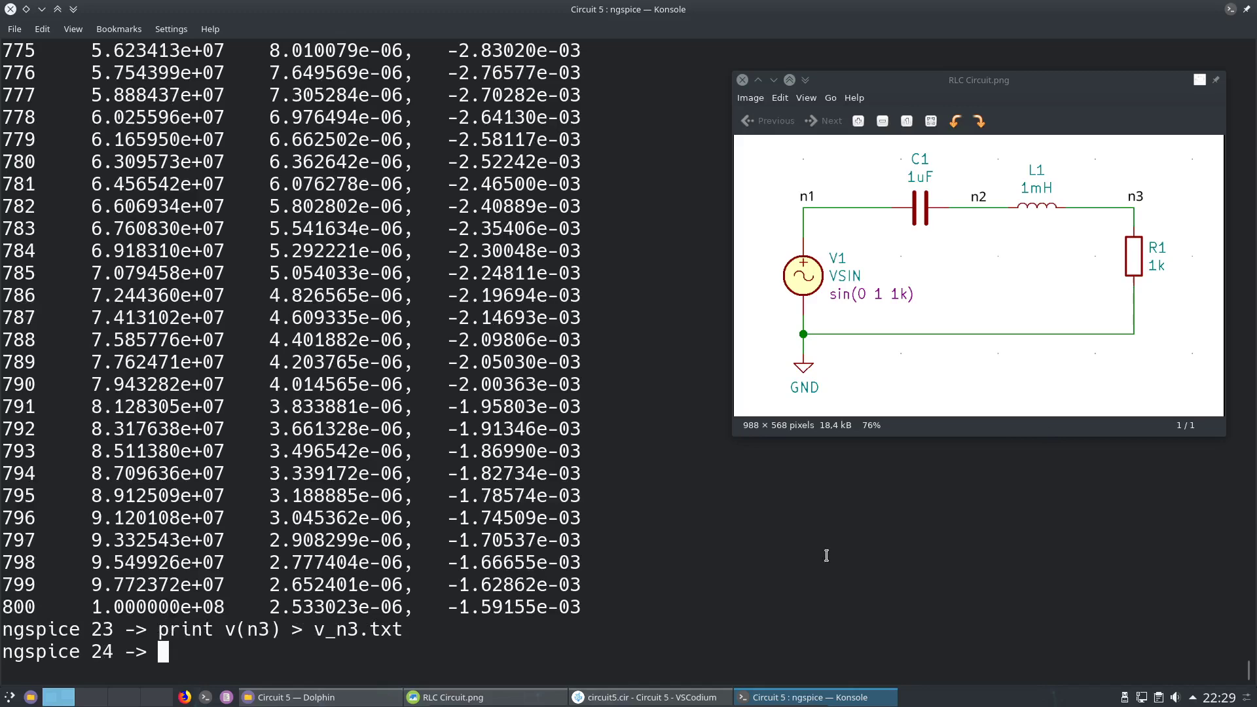
# - Open v_n3.txt from the Circuit 5 folder in Pluma, scroll the data, and close it
pyautogui.click(321, 698)
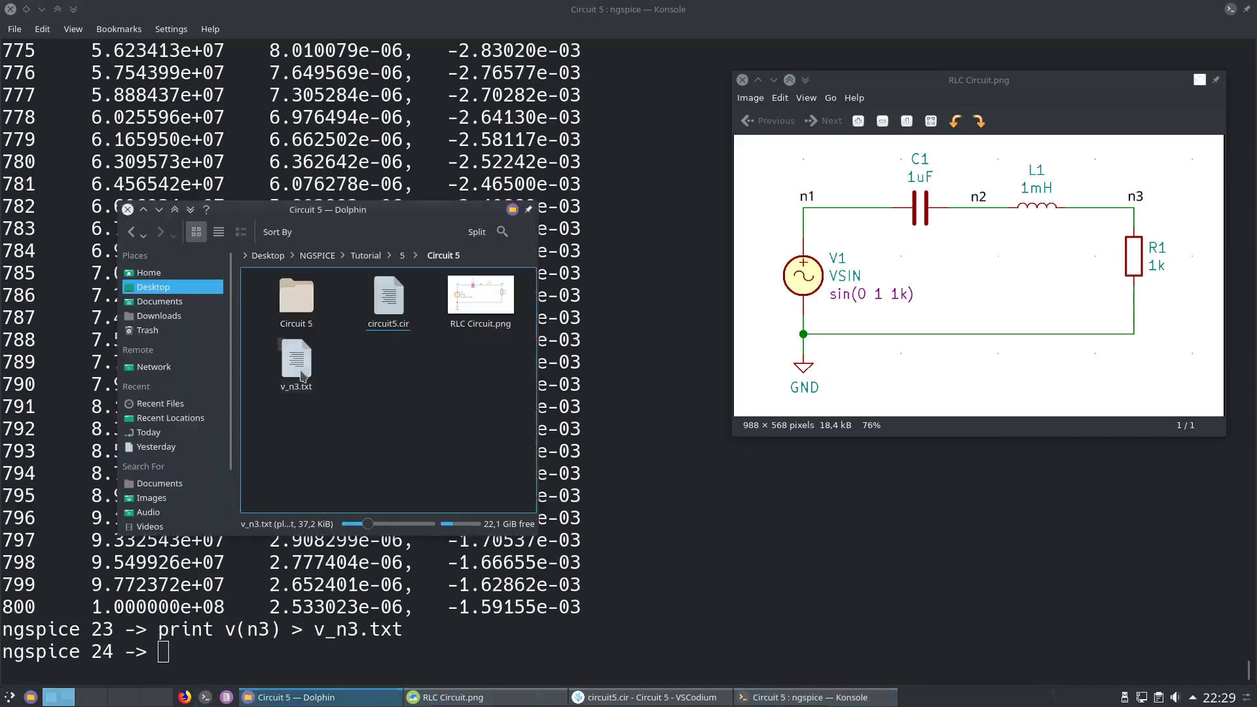
pyautogui.doubleClick(296, 363)
pyautogui.scroll(-9, 469, 185)
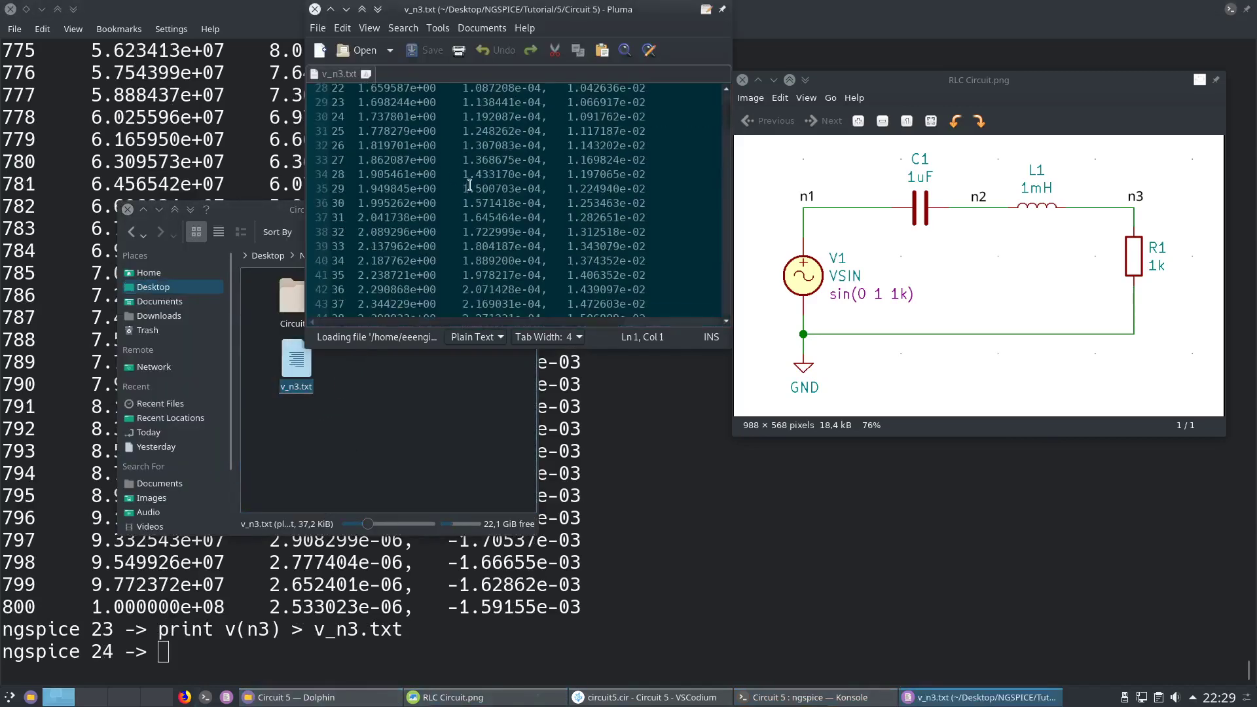
pyautogui.scroll(-20, 470, 185)
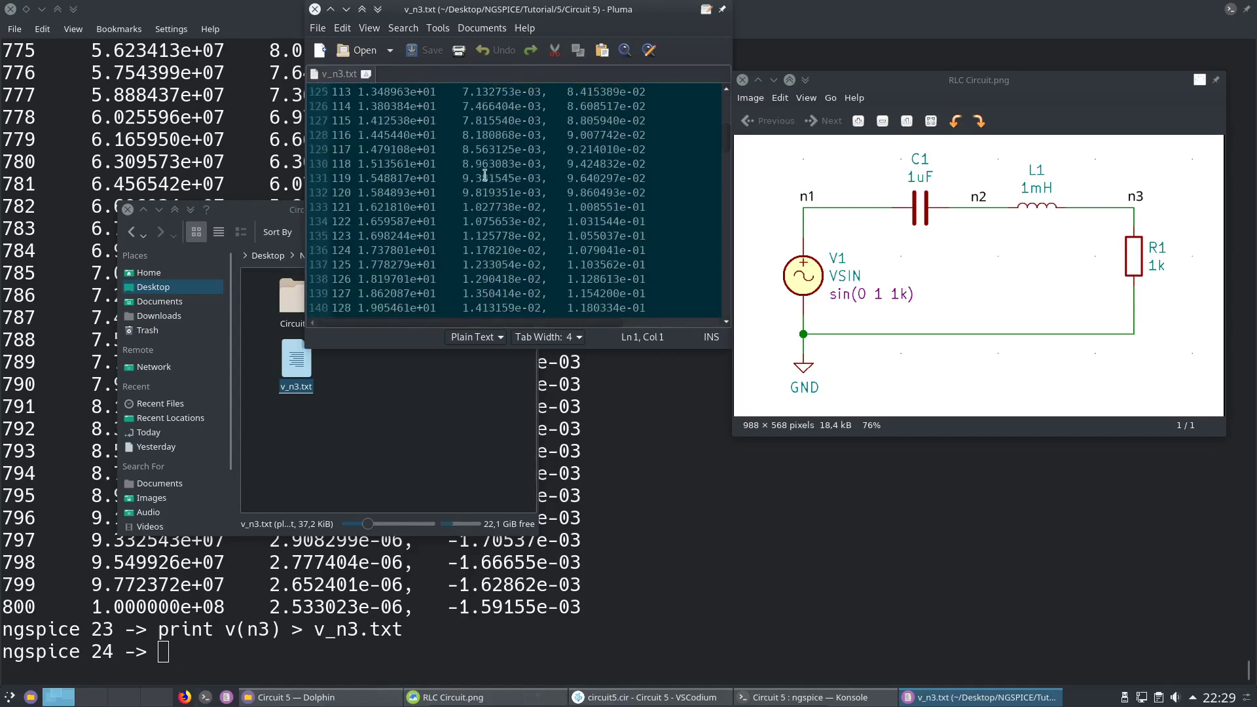
pyautogui.scroll(-20, 485, 176)
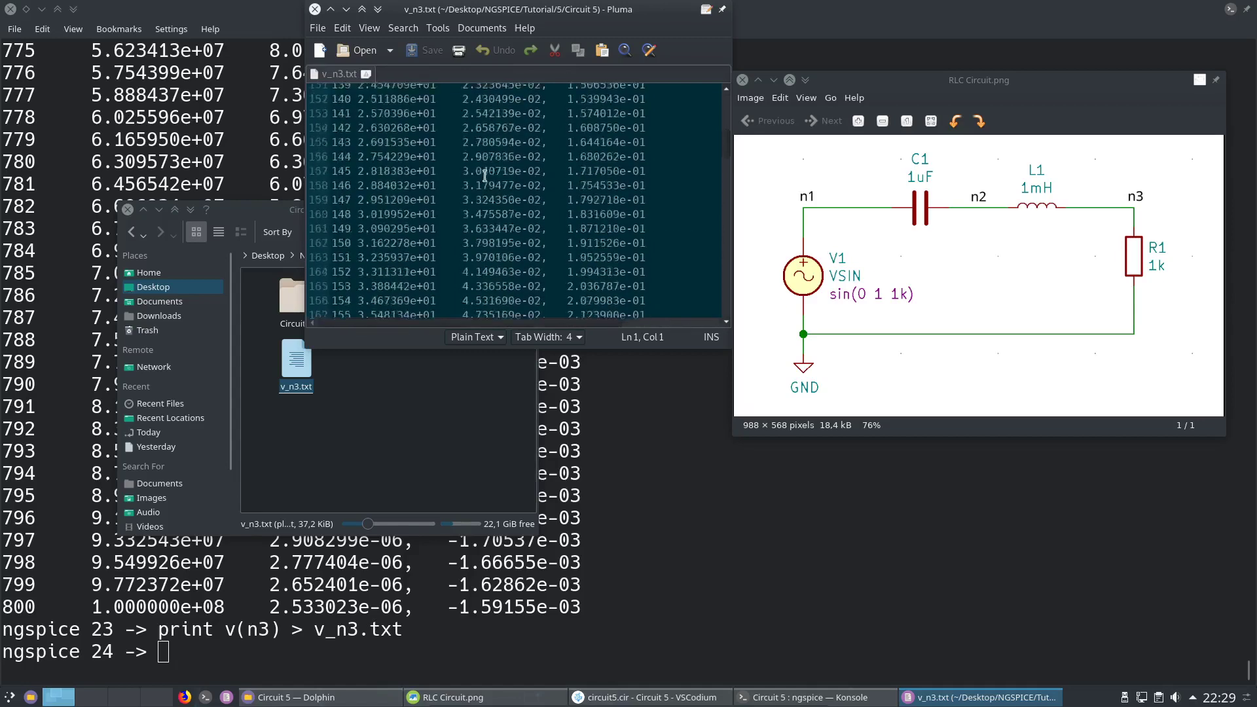
pyautogui.click(314, 11)
# - Exit ngspice and switch to circuit5.cir in VSCodium
pyautogui.click(313, 668)
pyautogui.write('ex')
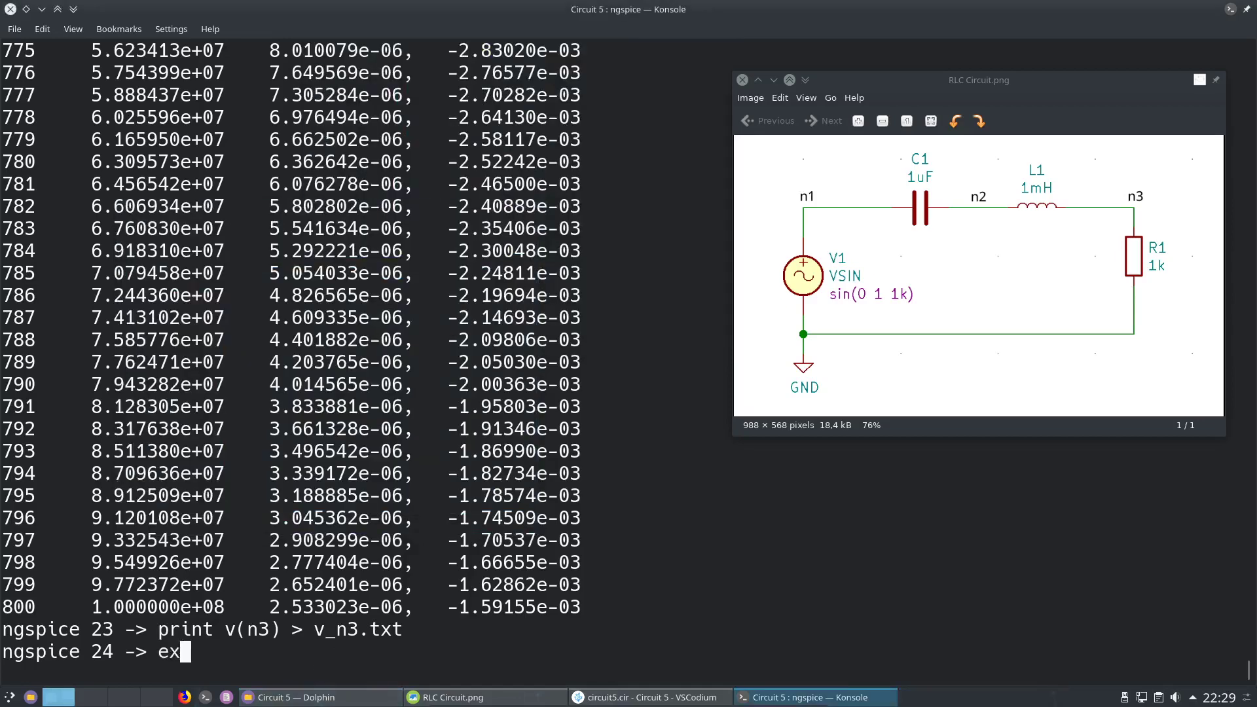
pyautogui.write('it')
pyautogui.press('Return')
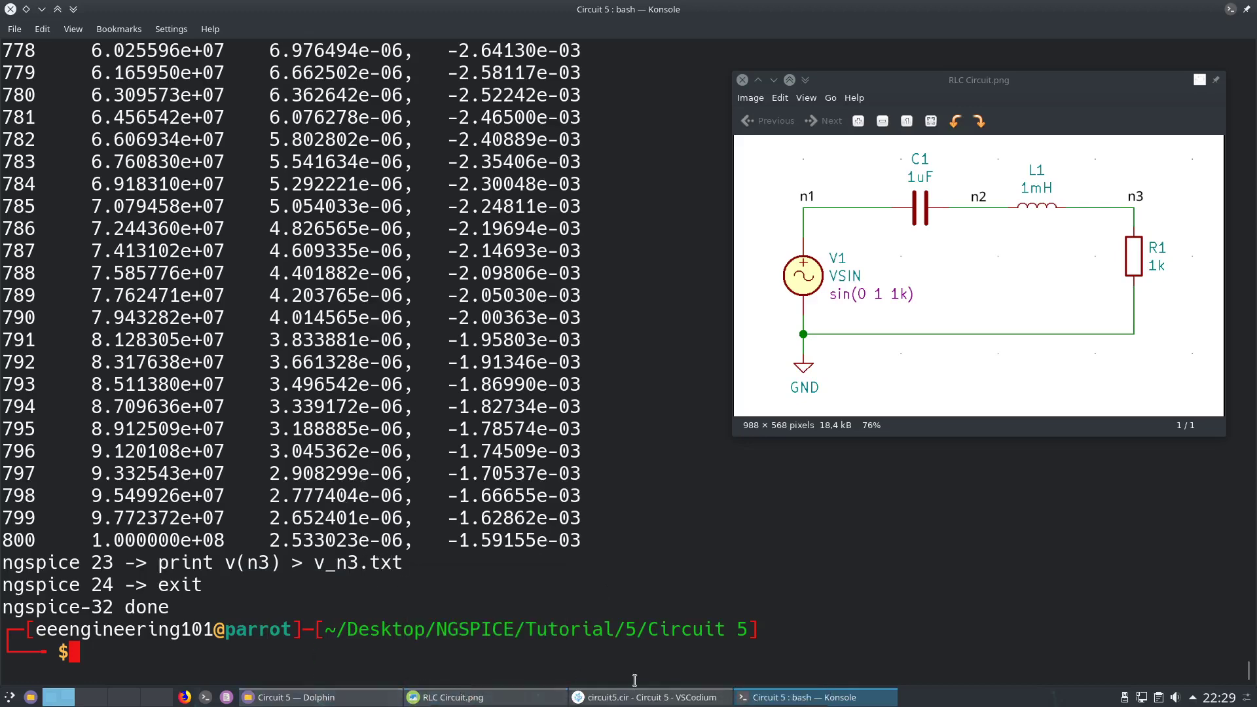
pyautogui.click(671, 698)
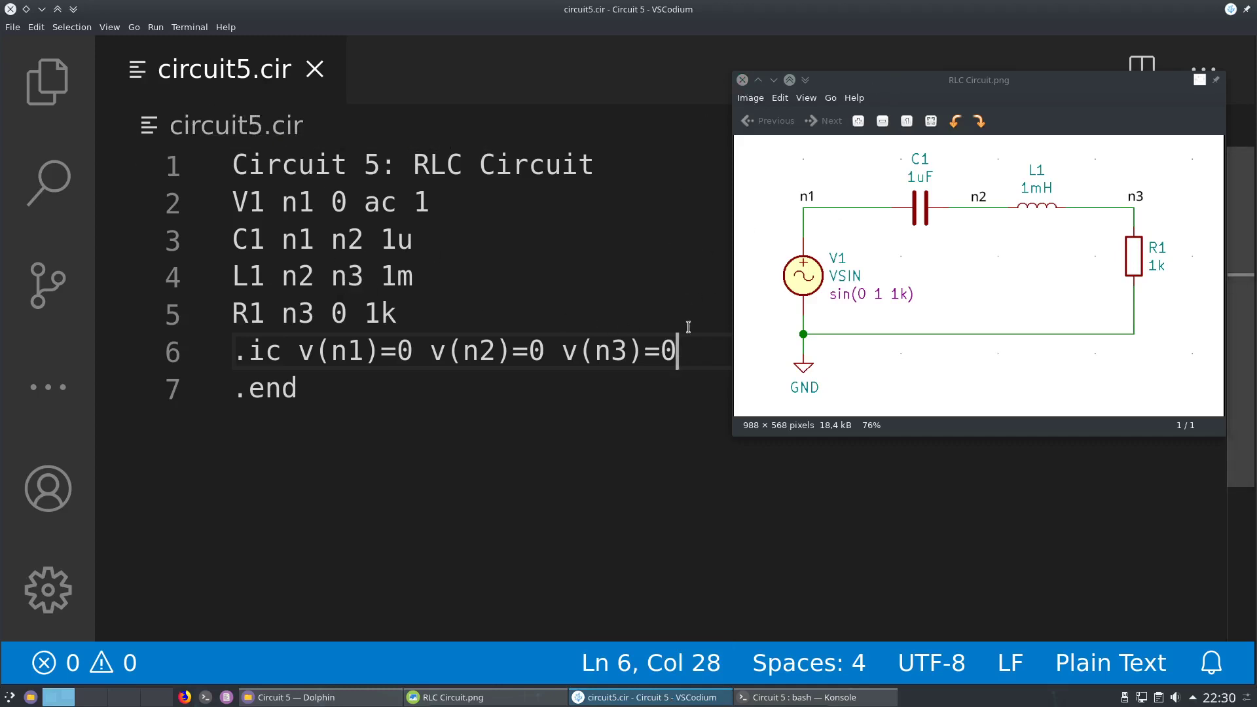
# - Start a .control block with a run line after the .ic line and save the netlist
pyautogui.press('Return')
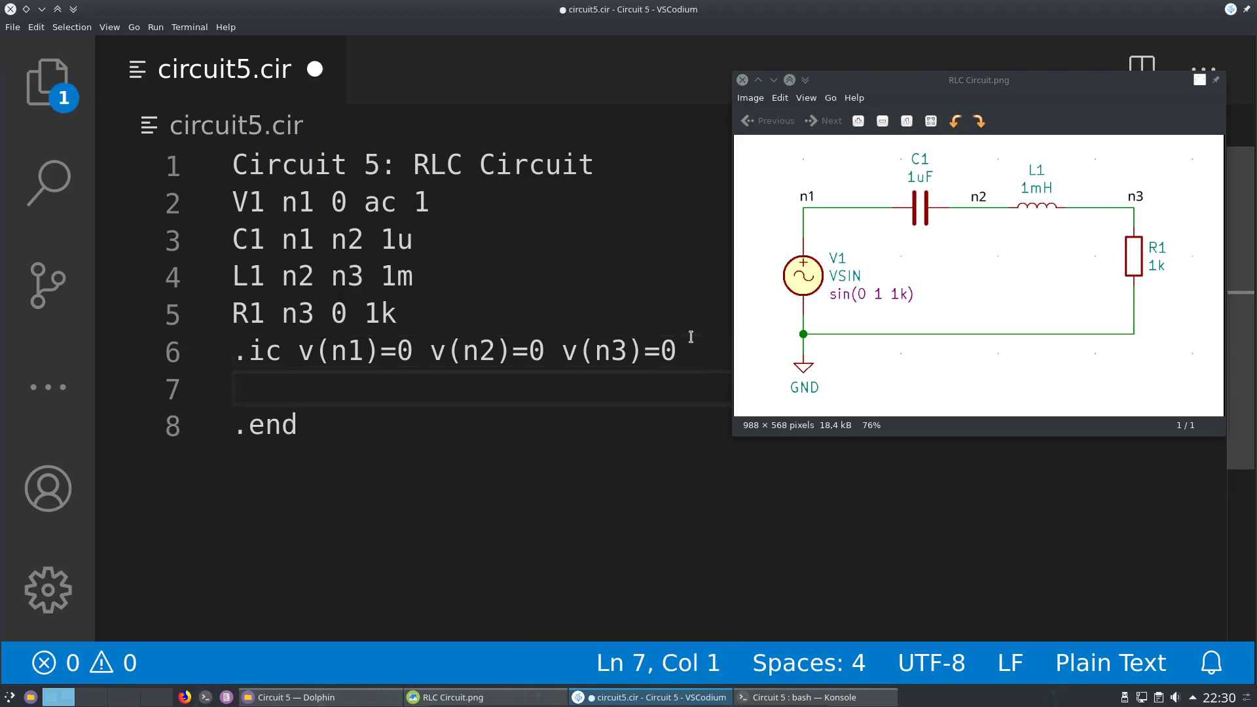
pyautogui.write('.control')
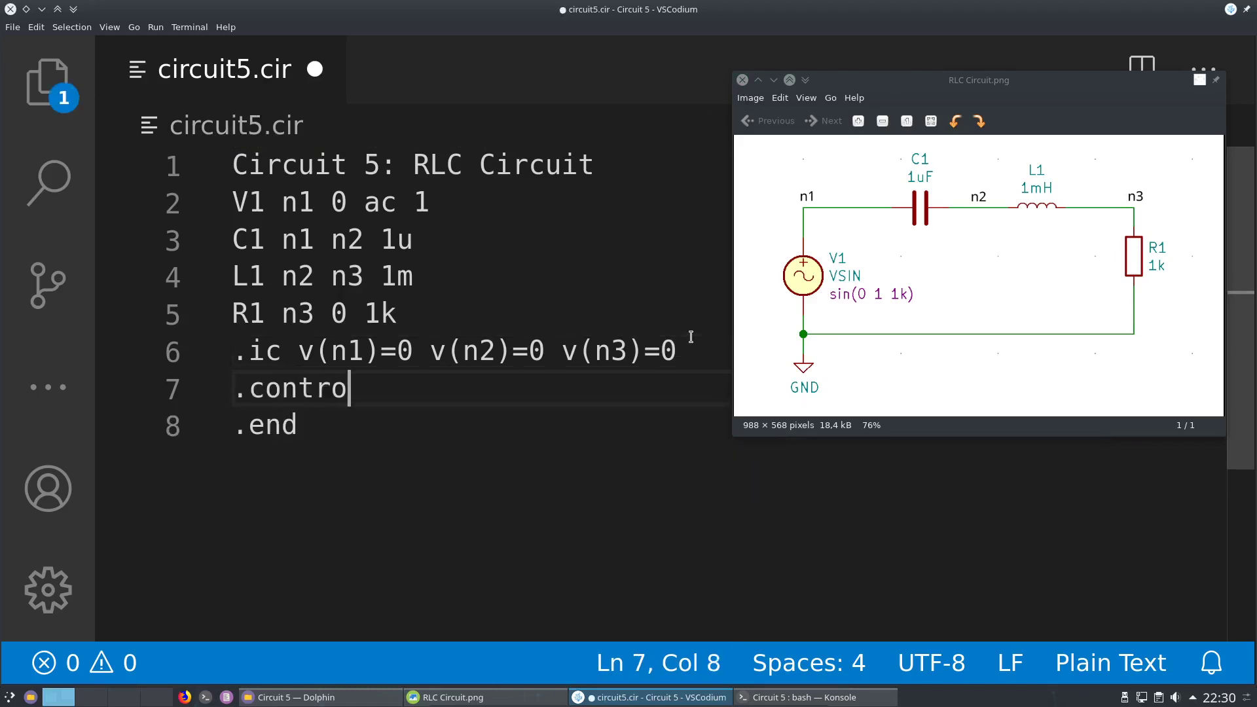
pyautogui.press('Return')
pyautogui.write('run')
pyautogui.press('Return')
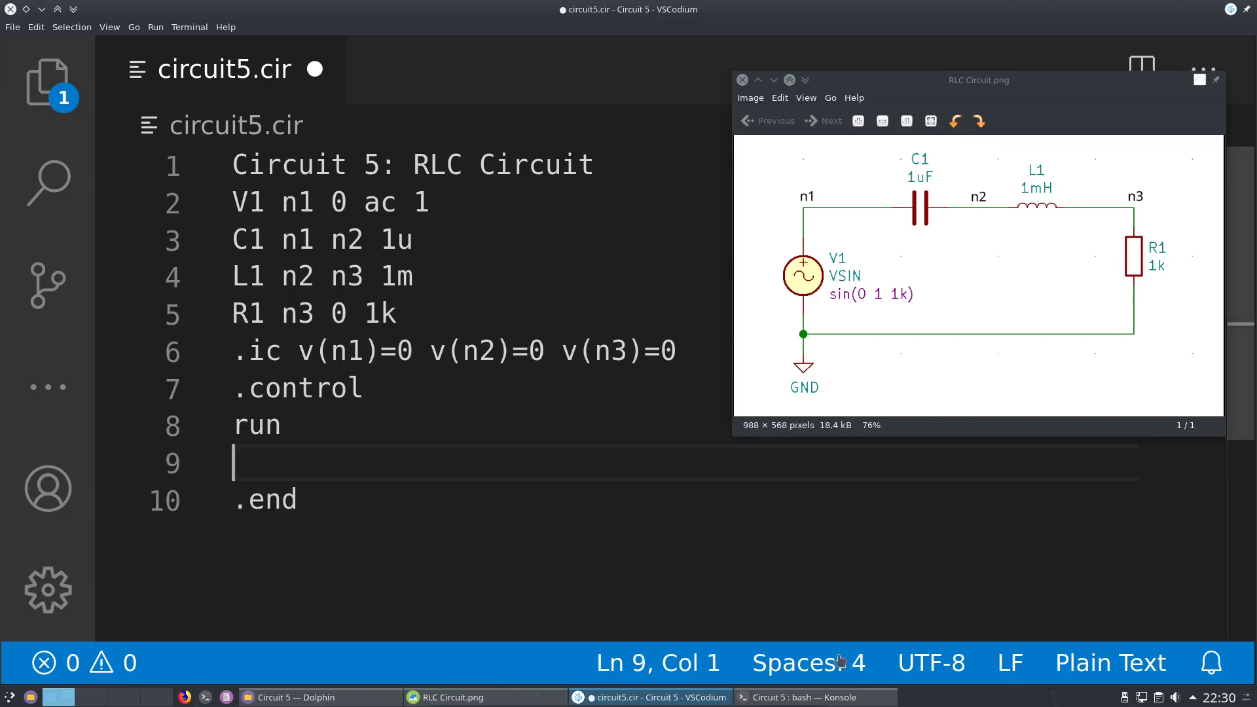
pyautogui.click(805, 697)
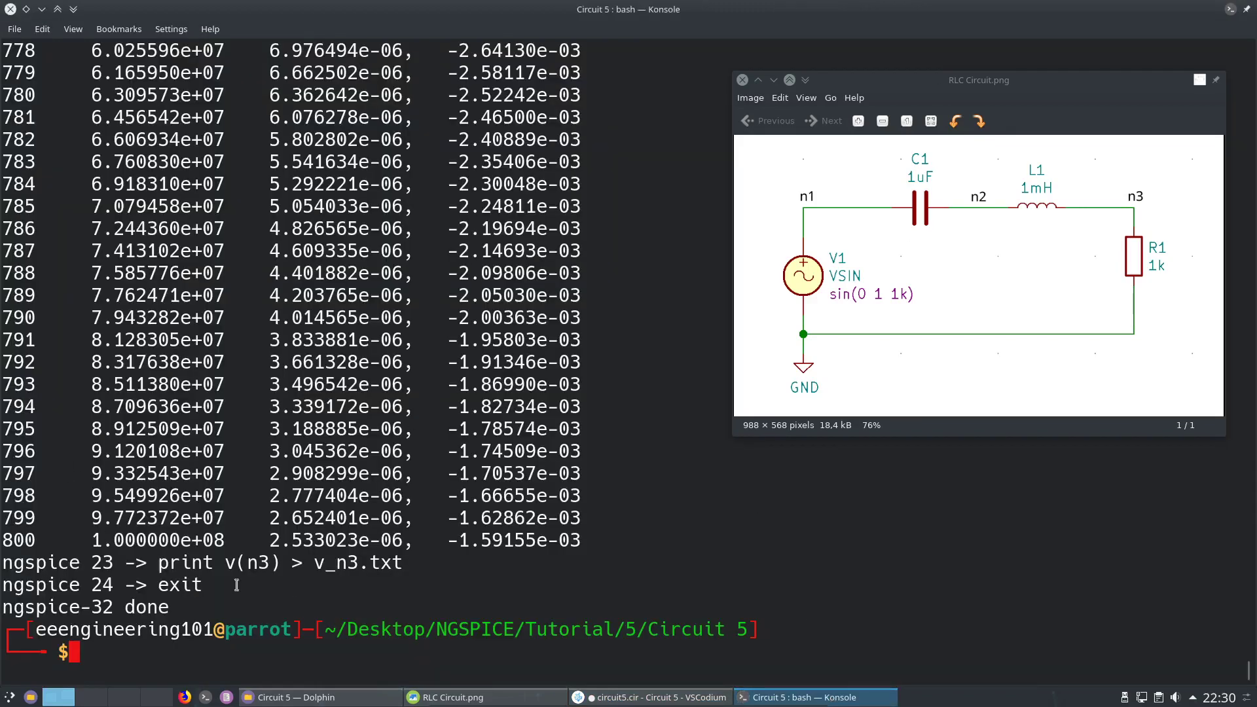
pyautogui.click(615, 697)
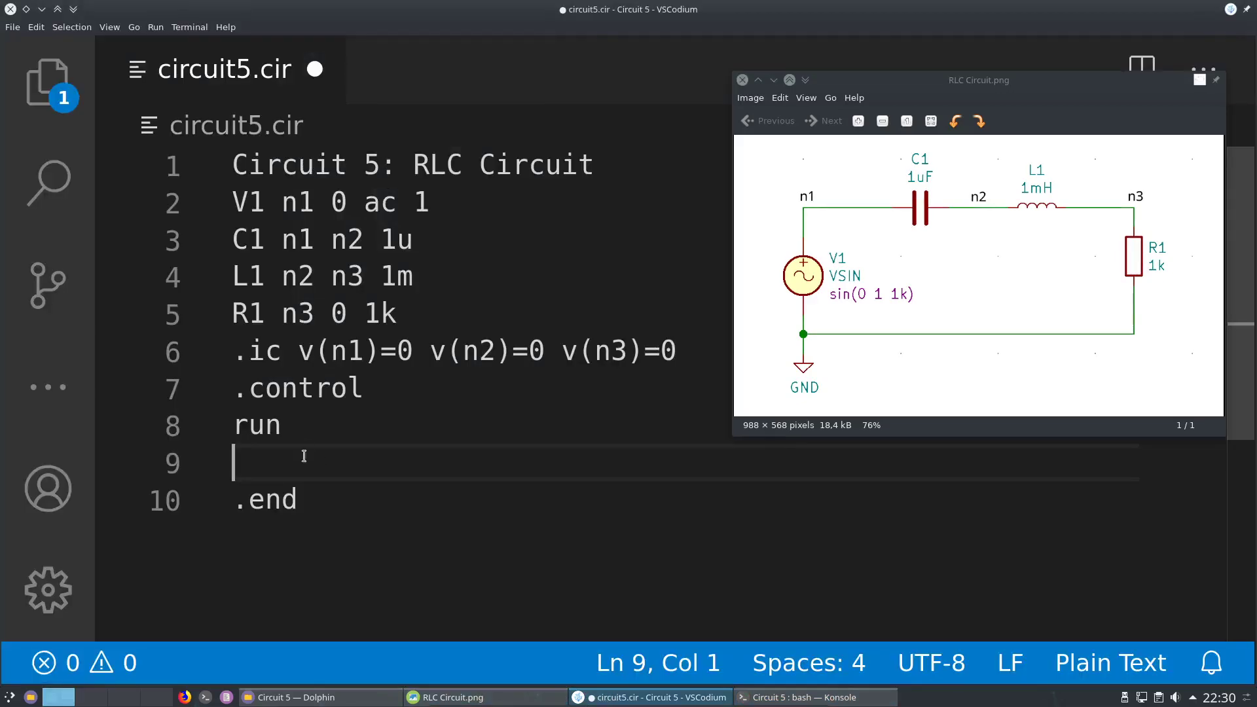
pyautogui.hotkey('ctrl', 's')
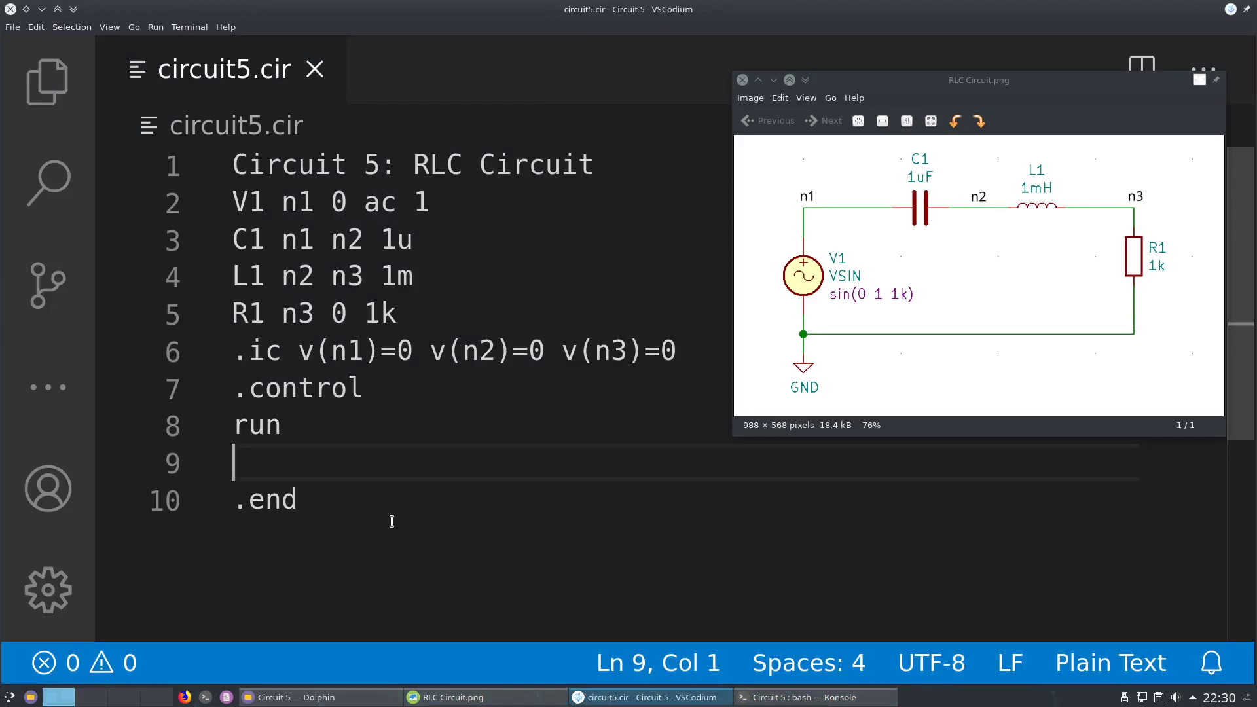
# - Add colour settings color0=white, color1=black, color2=purple and color3=green
pyautogui.write('set color')
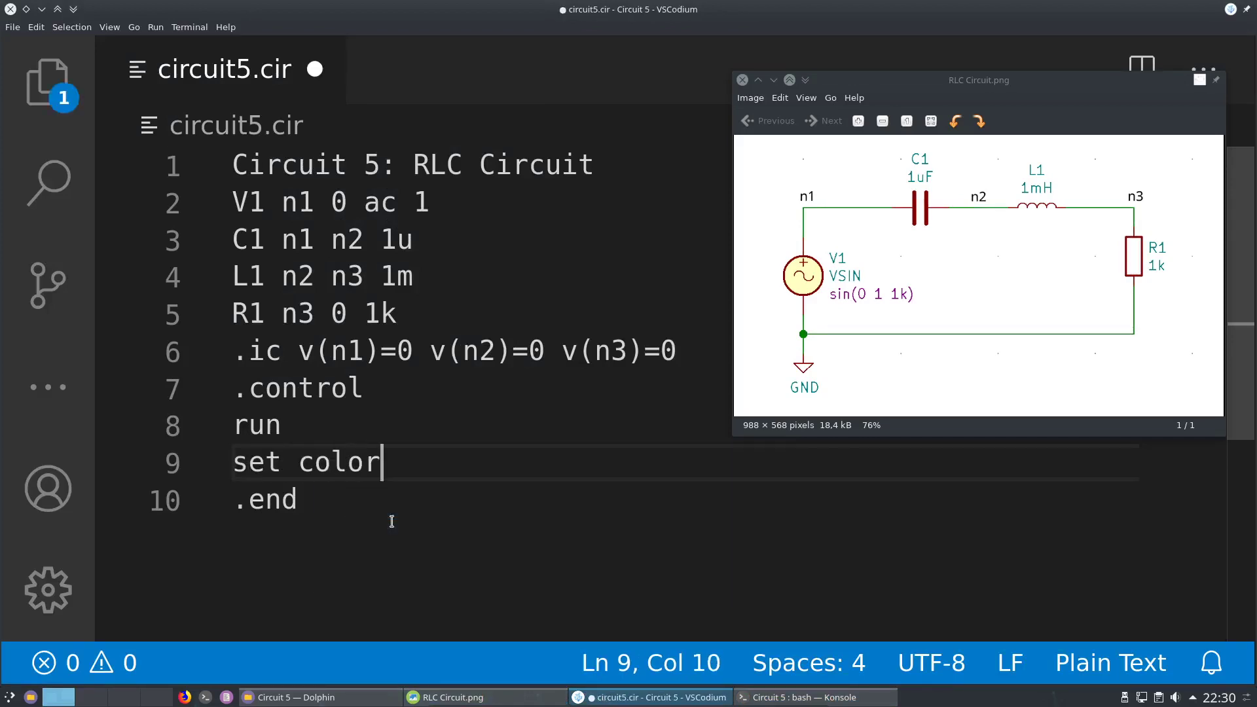
pyautogui.write('0=white')
pyautogui.press('Return')
pyautogui.write('set ')
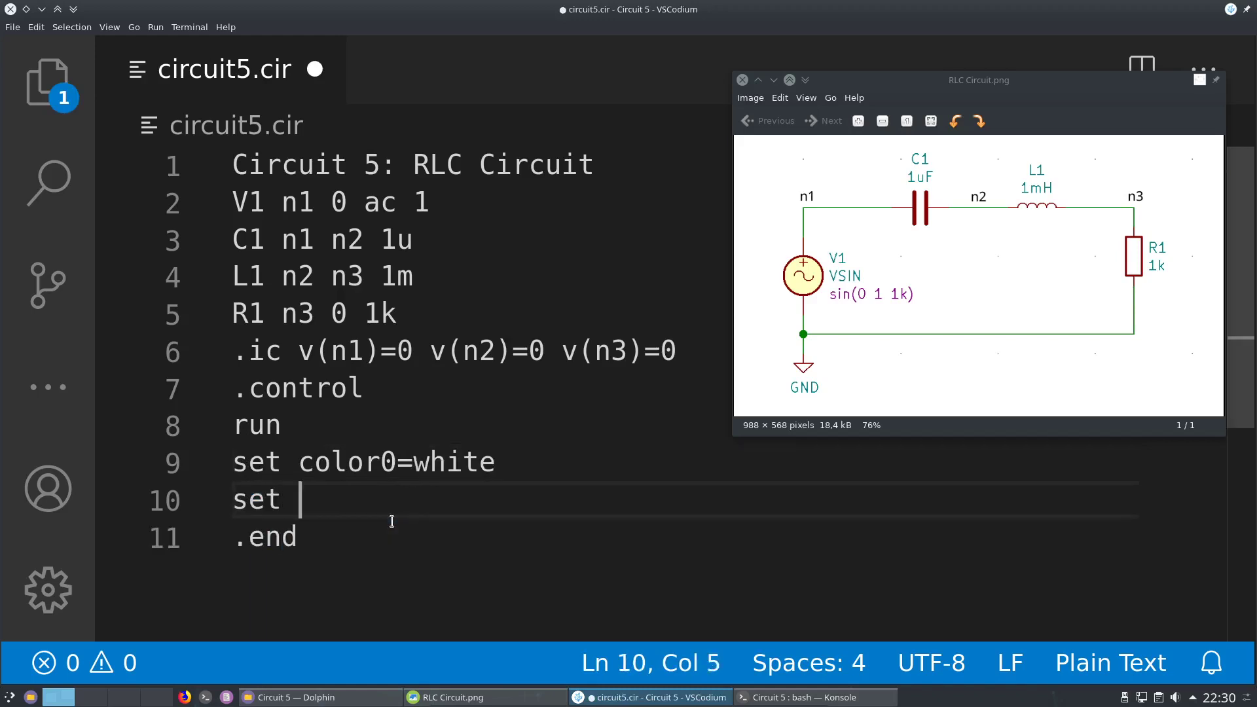
pyautogui.write('color1=B')
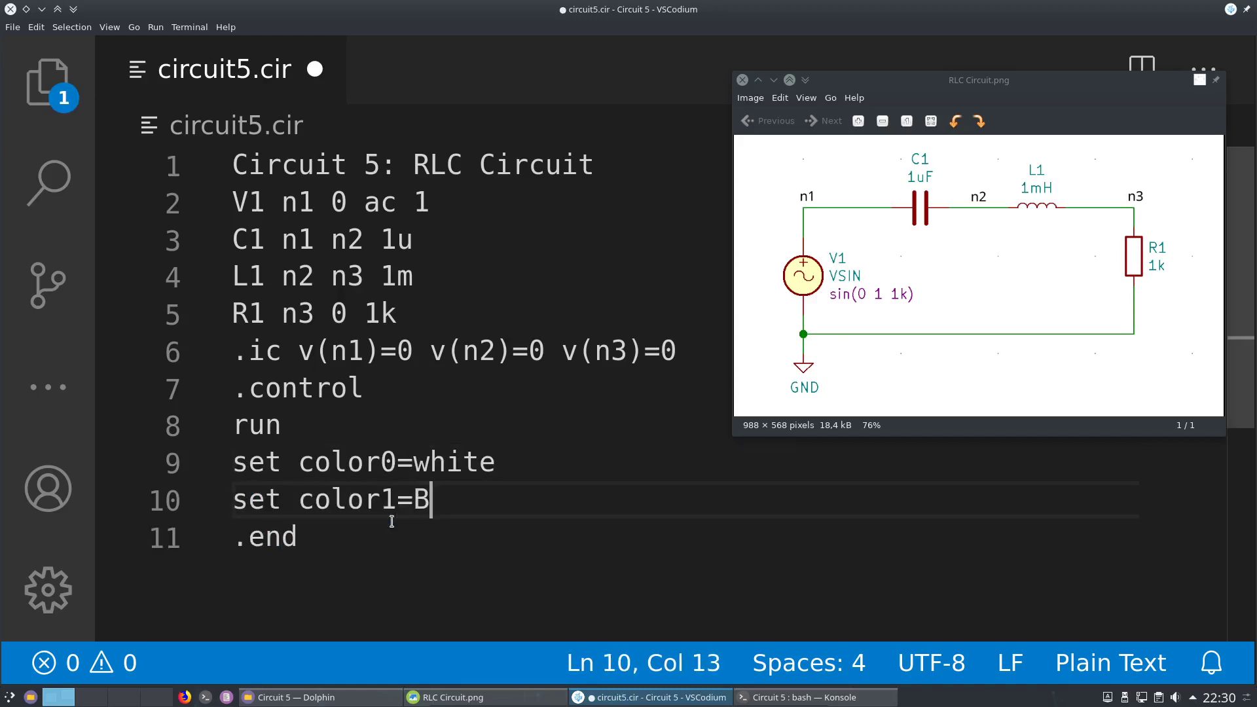
pyautogui.press('BackSpace')
pyautogui.write('black')
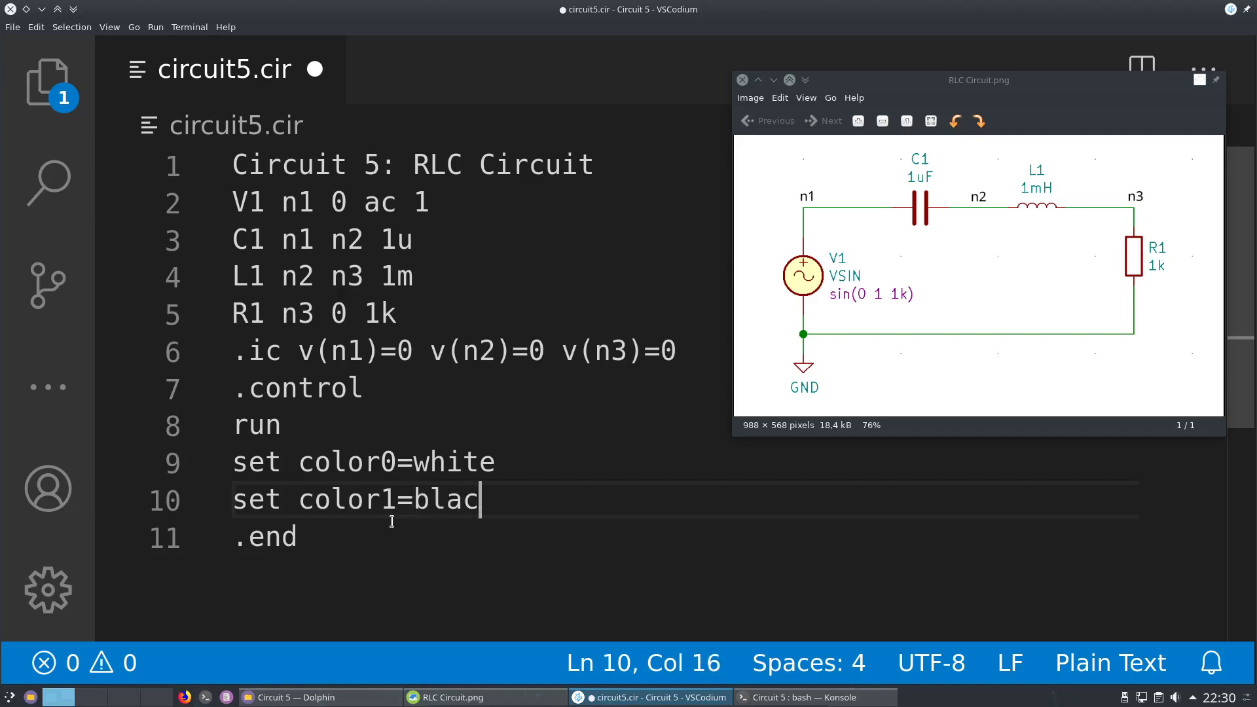
pyautogui.press('Return')
pyautogui.write('set color')
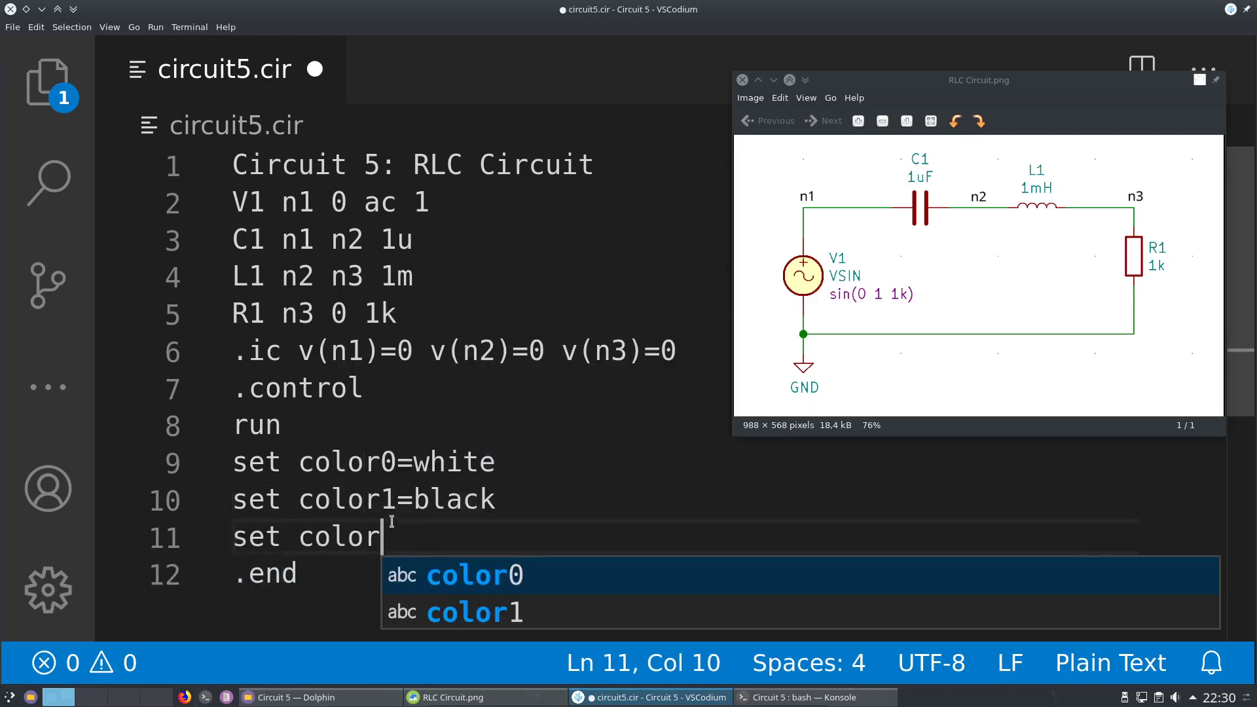
pyautogui.write('2')
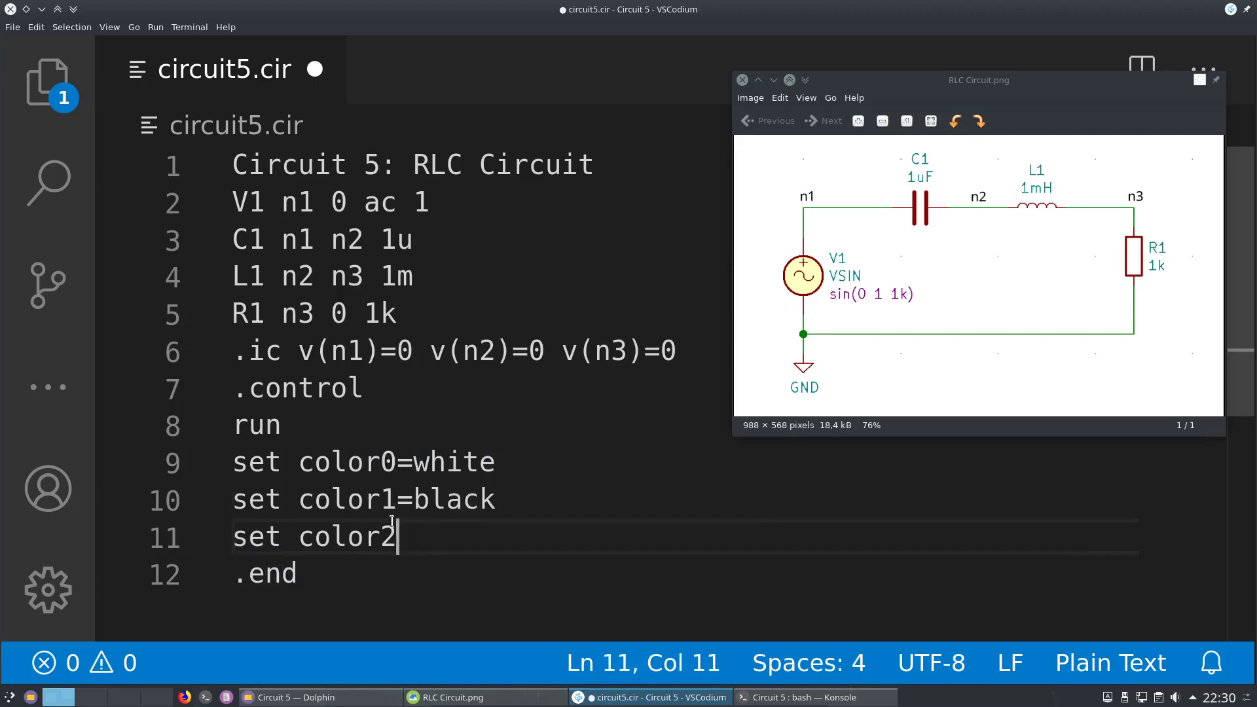
pyautogui.write('=P')
pyautogui.press('BackSpace')
pyautogui.write('purple')
pyautogui.press('Return')
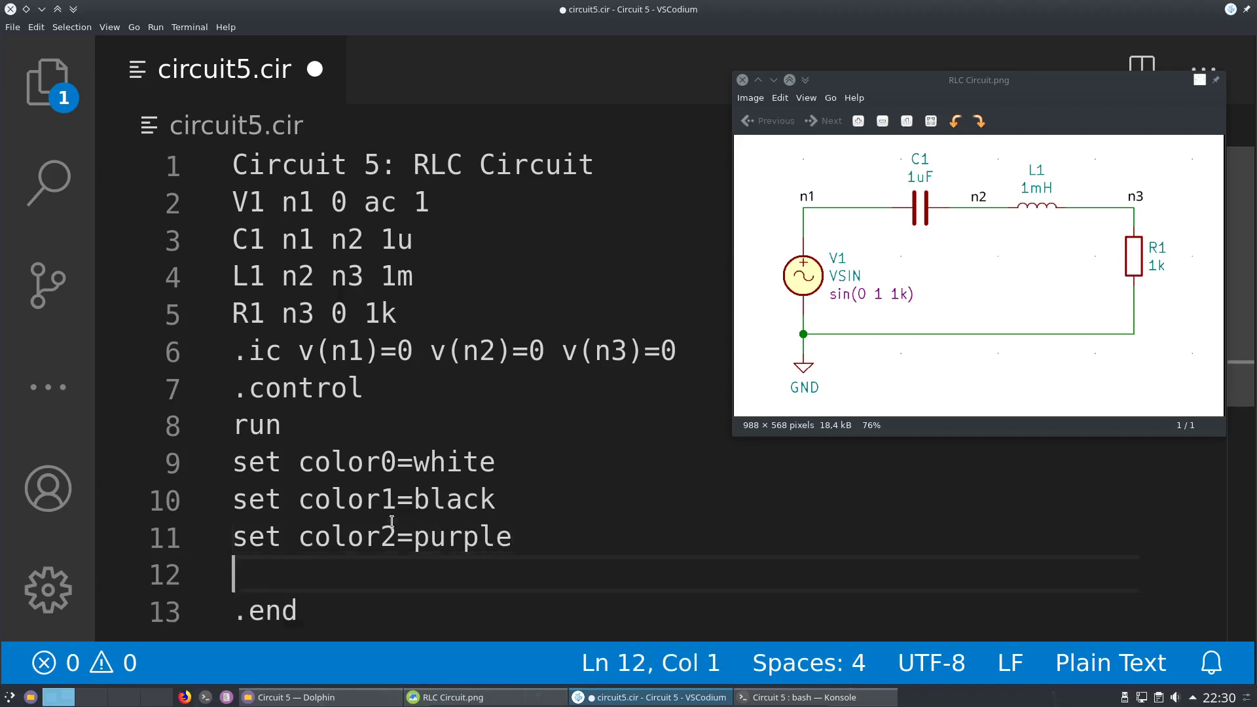
pyautogui.write('set bo')
pyautogui.press('BackSpace')
pyautogui.press('BackSpace')
pyautogui.write('c')
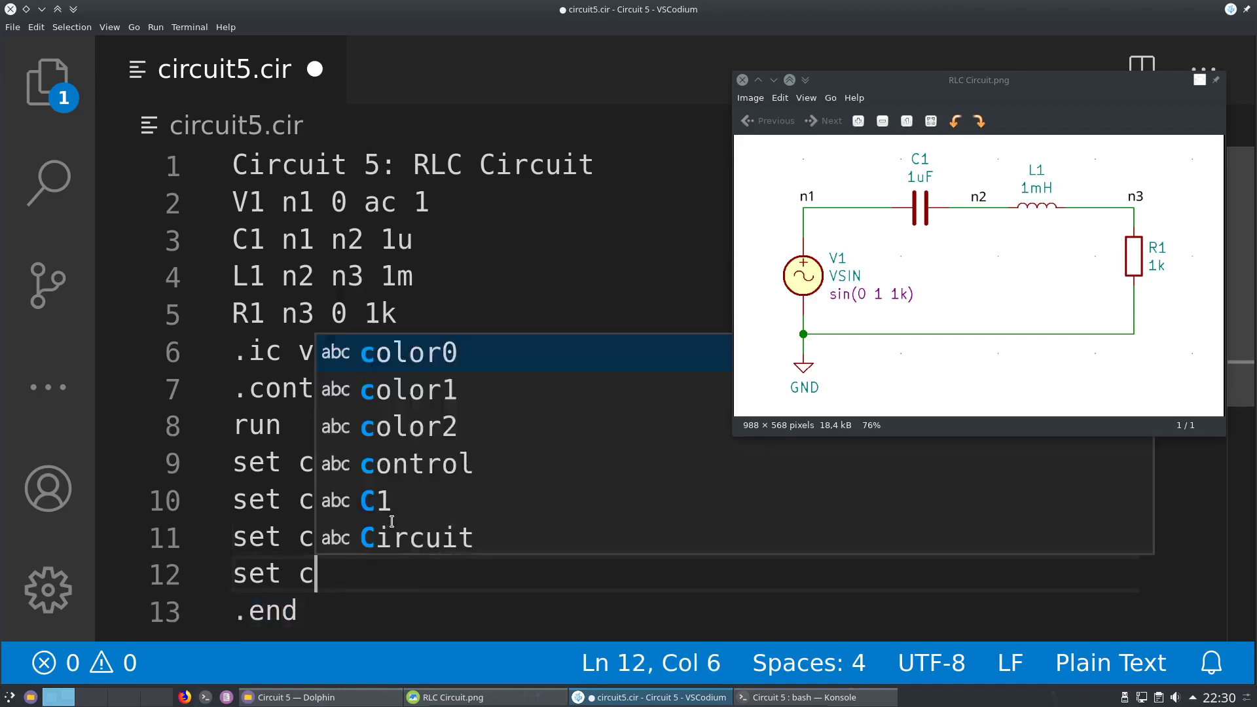
pyautogui.write('olor3=')
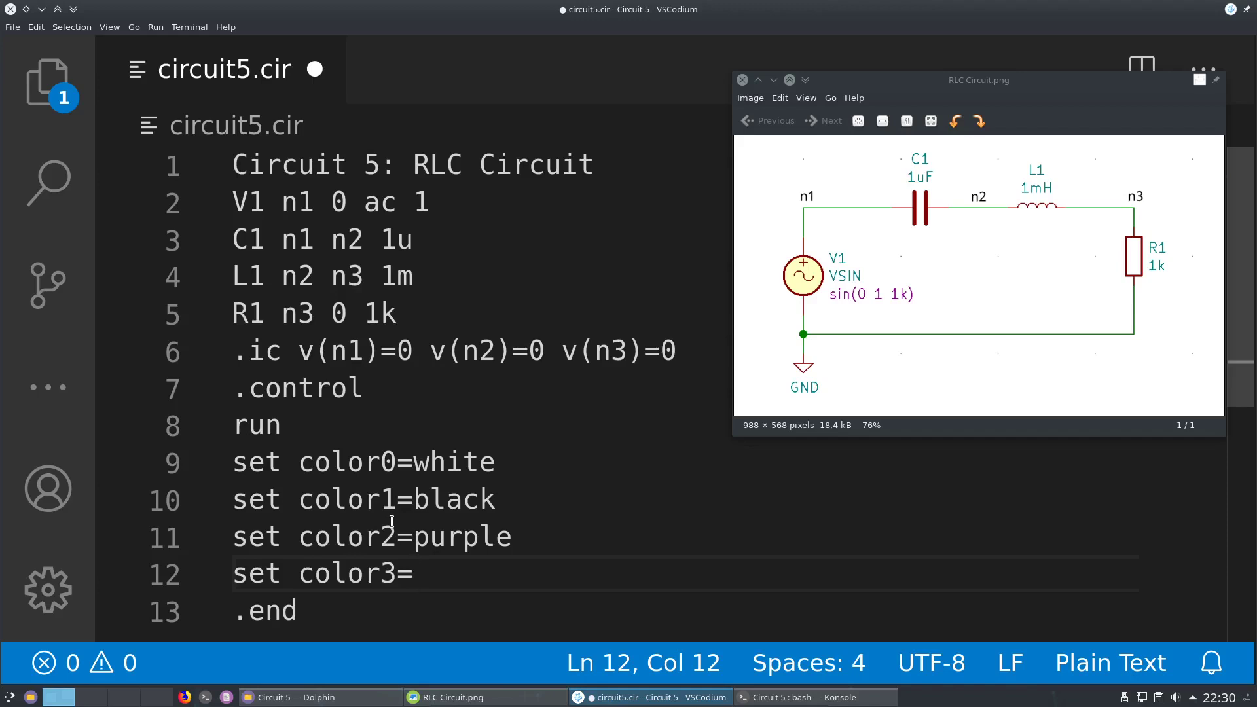
pyautogui.write('green')
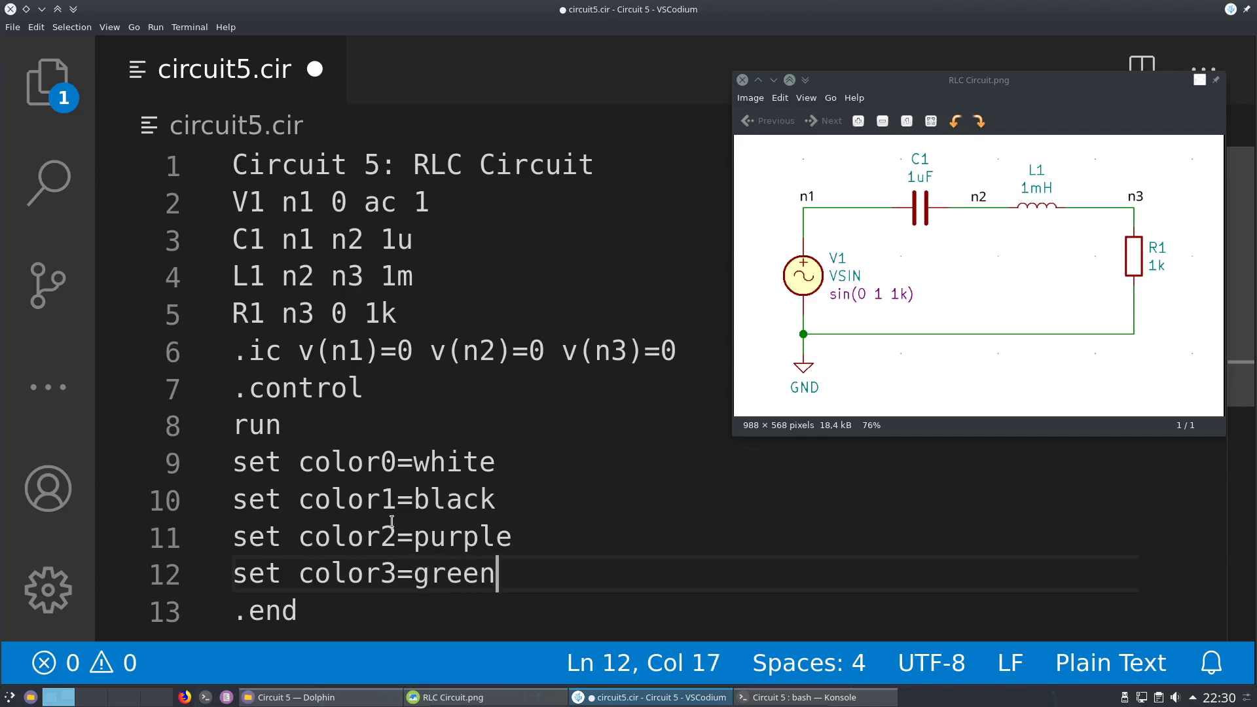
pyautogui.press('Return')
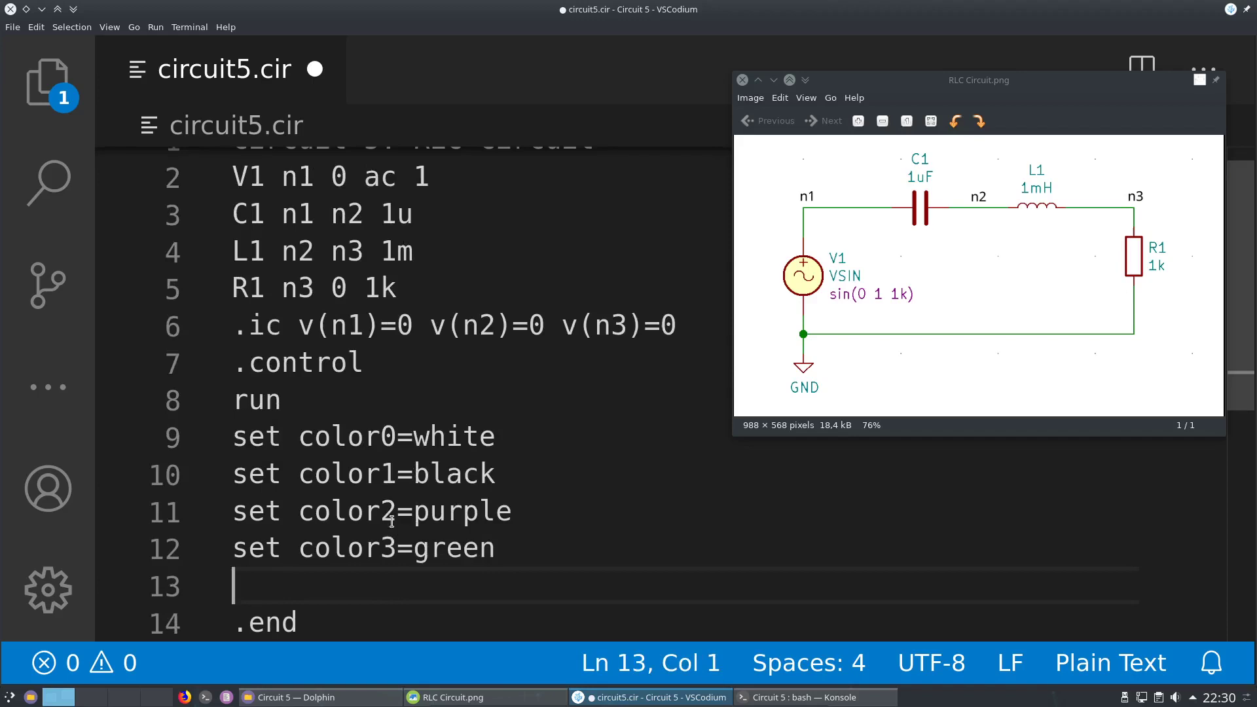
# - Add a 'set xbrushwidth=5' line for thicker plot traces
pyautogui.write('set xb')
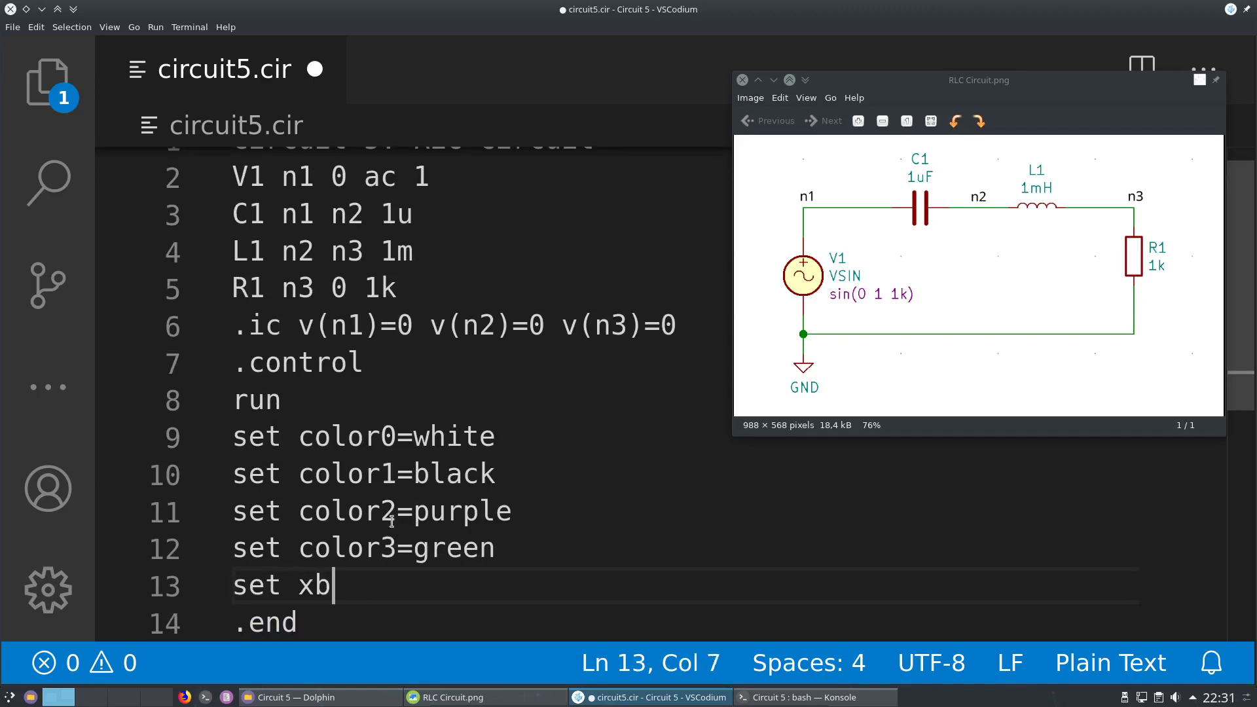
pyautogui.write('rushwid')
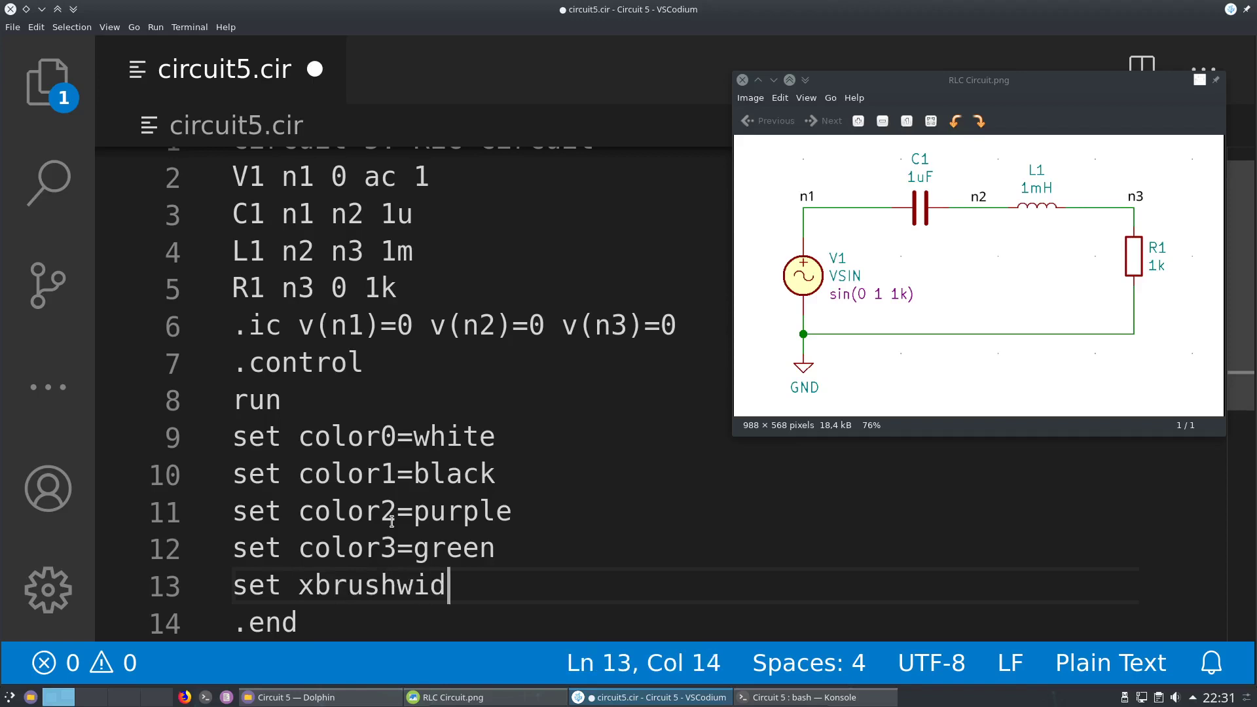
pyautogui.write('th=5')
pyautogui.press('Return')
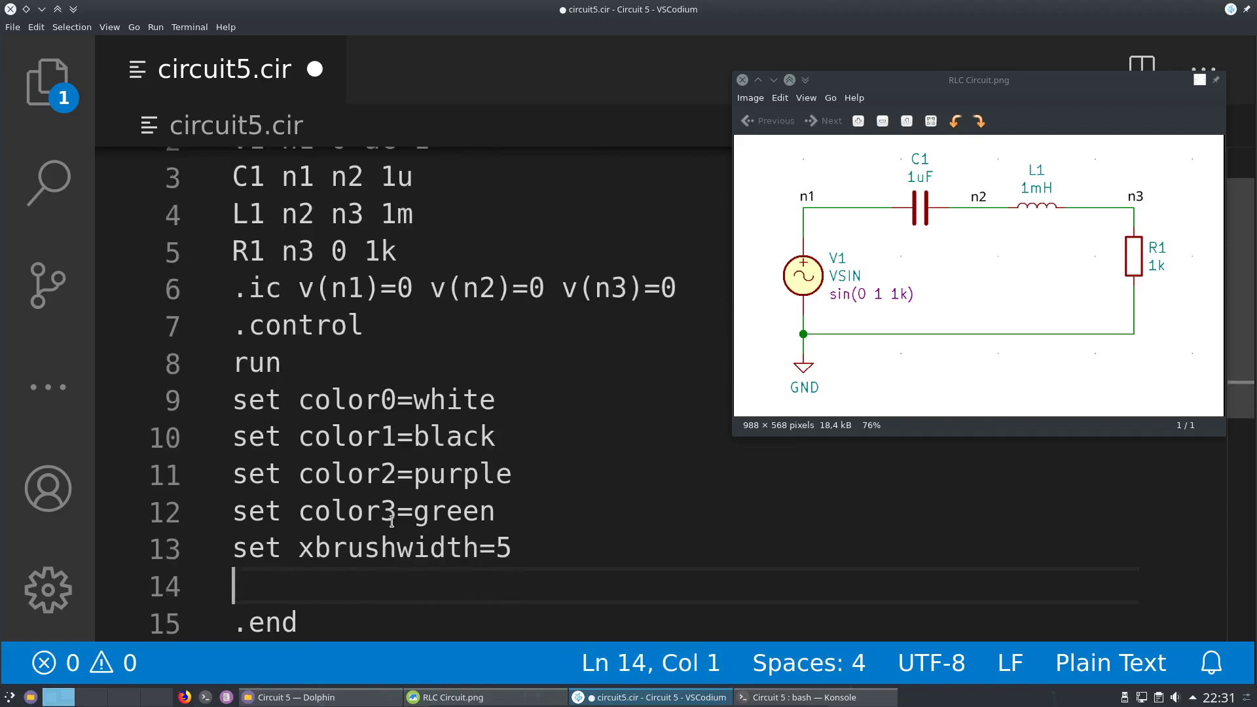
# - Add the plot lines 'plot v(n3) v(n2)' and 'plot v(n3)-v(n2)'
pyautogui.write('plot v(n3')
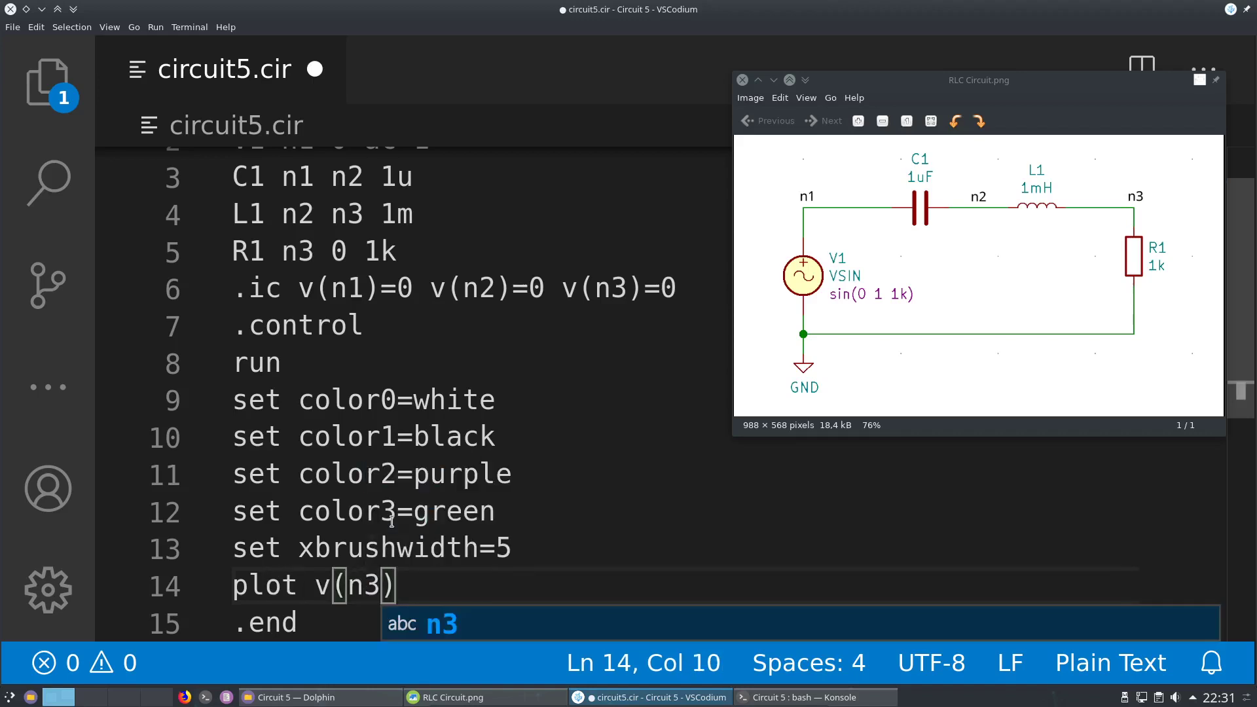
pyautogui.write(') b')
pyautogui.press('BackSpace')
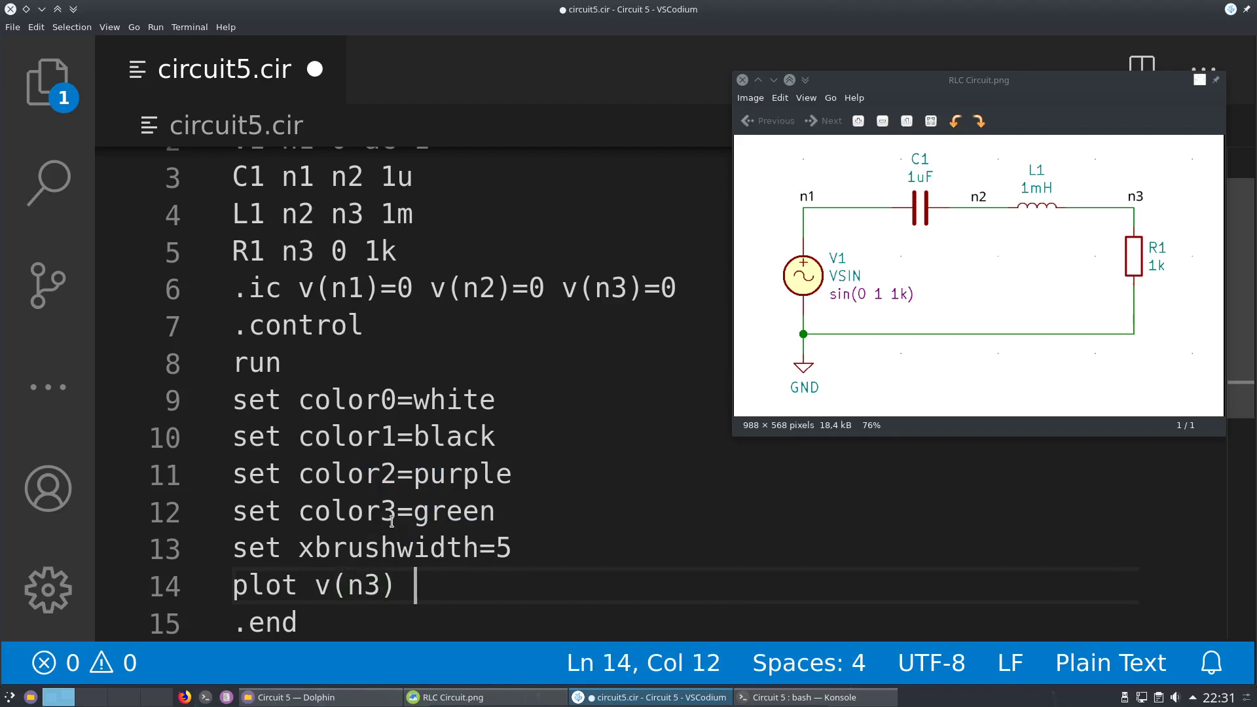
pyautogui.write('v(n2')
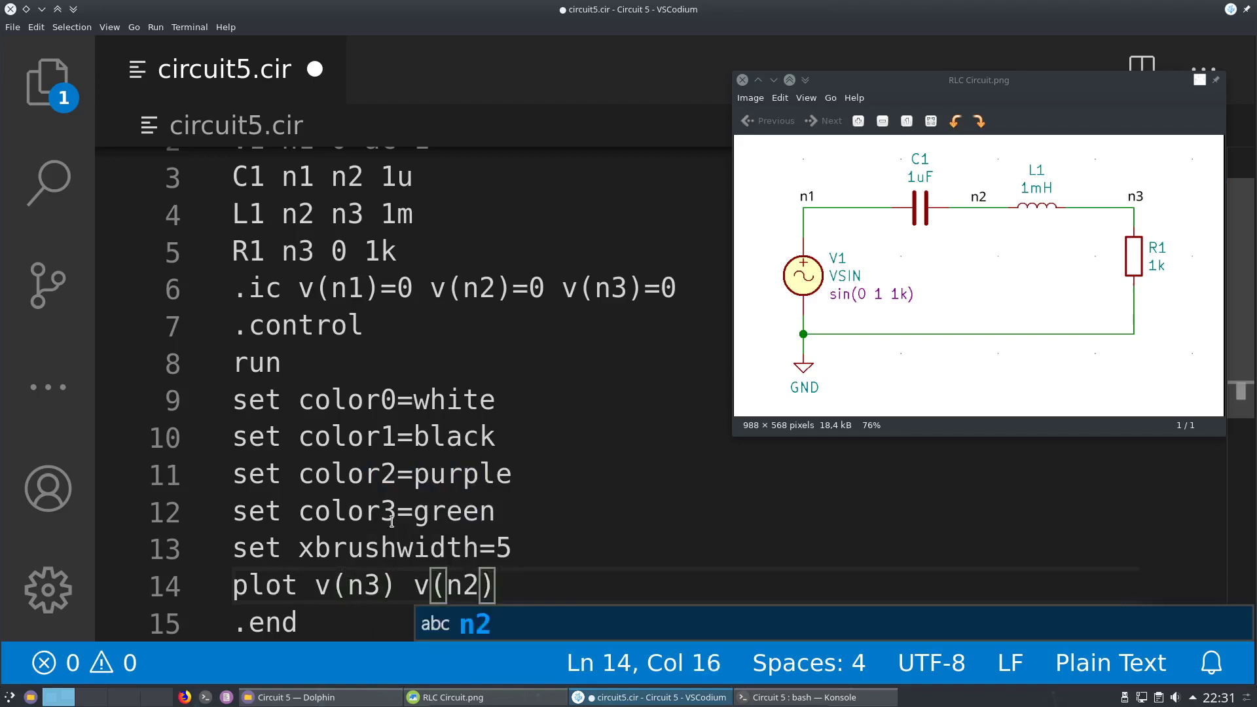
pyautogui.write(')')
pyautogui.press('Return')
pyautogui.write('plot')
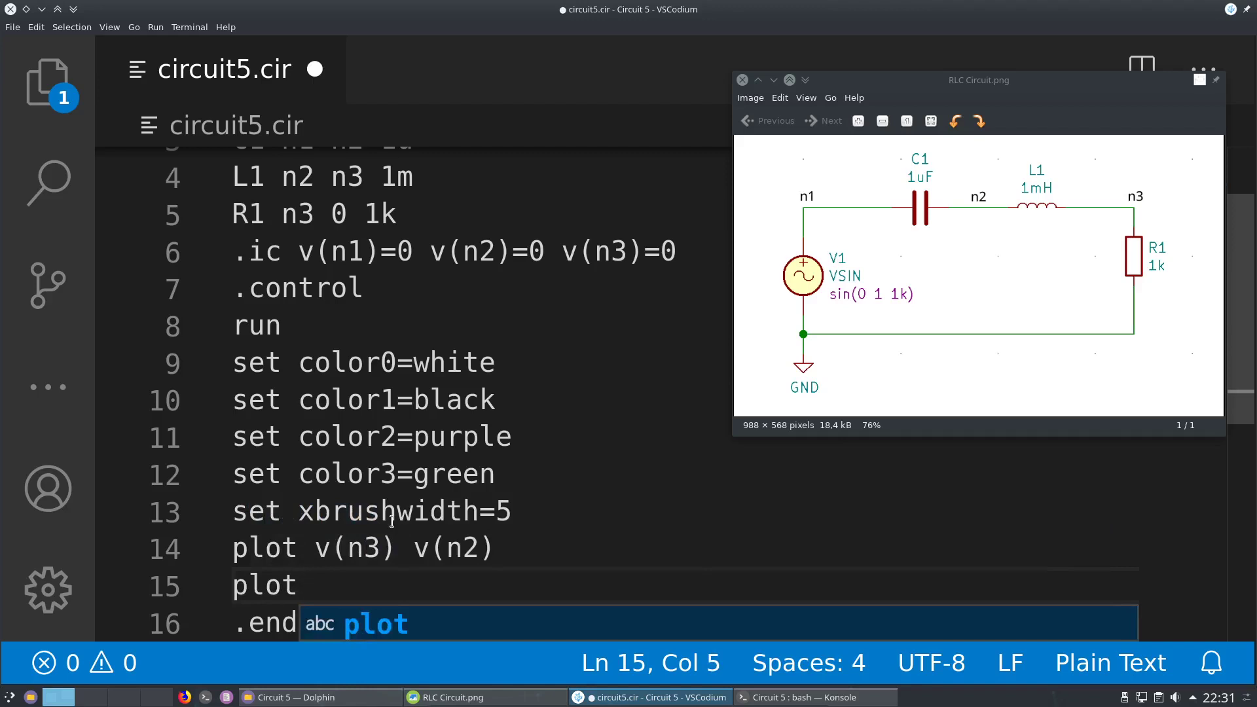
pyautogui.write(' v(n')
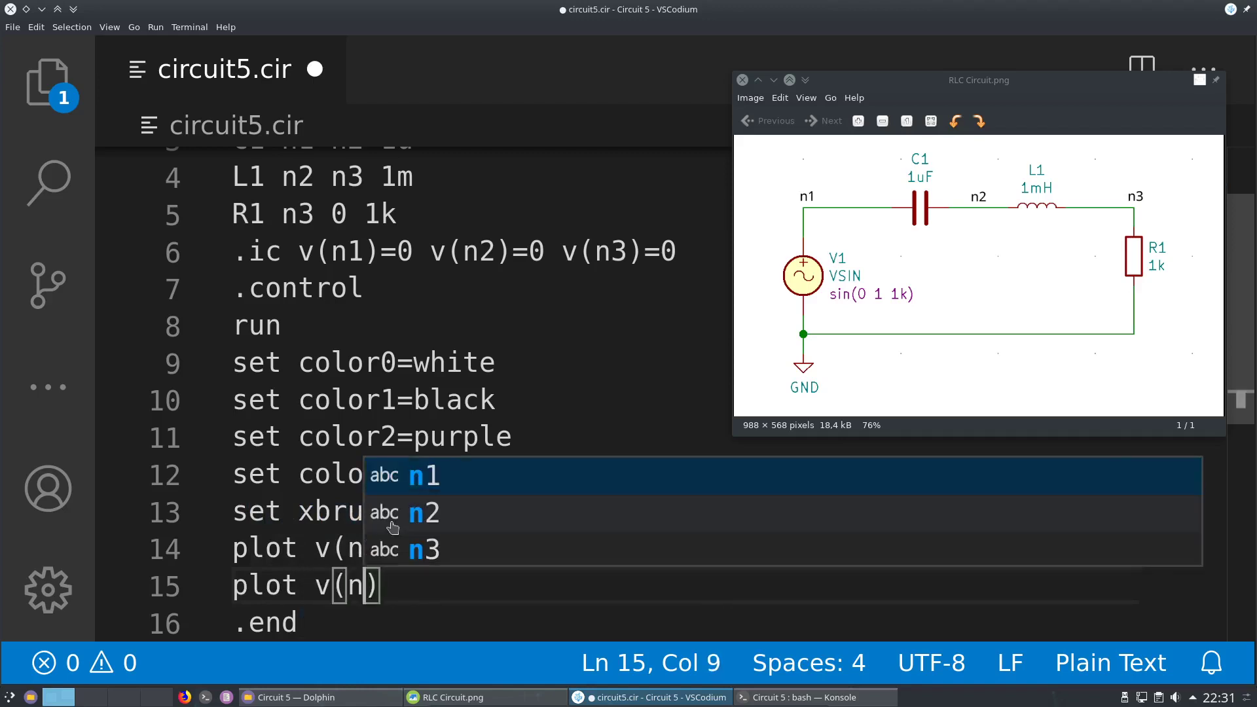
pyautogui.write('3)-v')
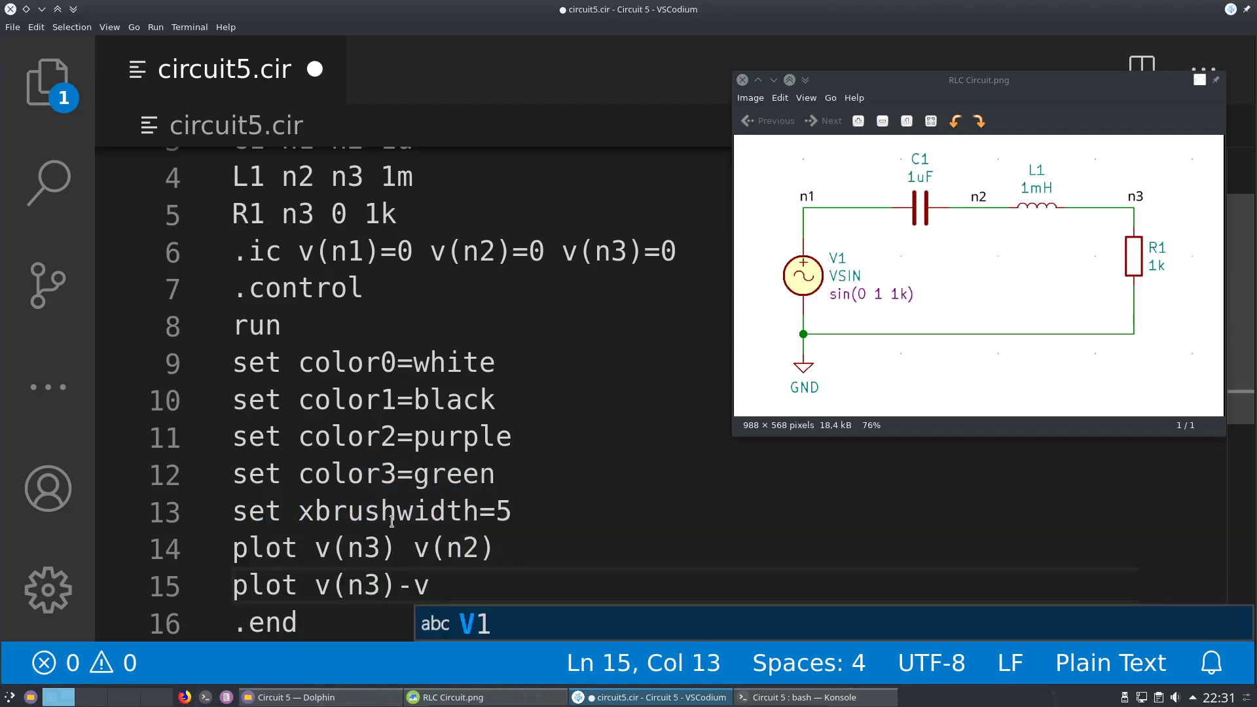
pyautogui.write('(3')
pyautogui.press('BackSpace')
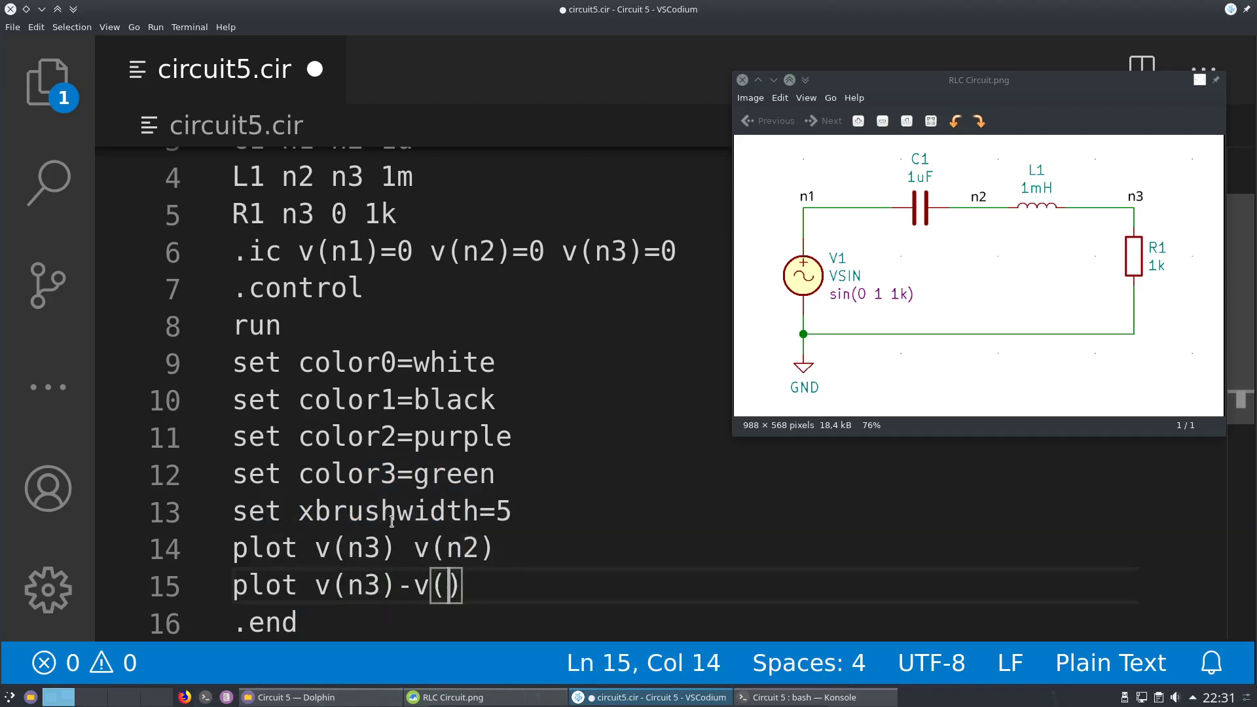
pyautogui.write('n2)')
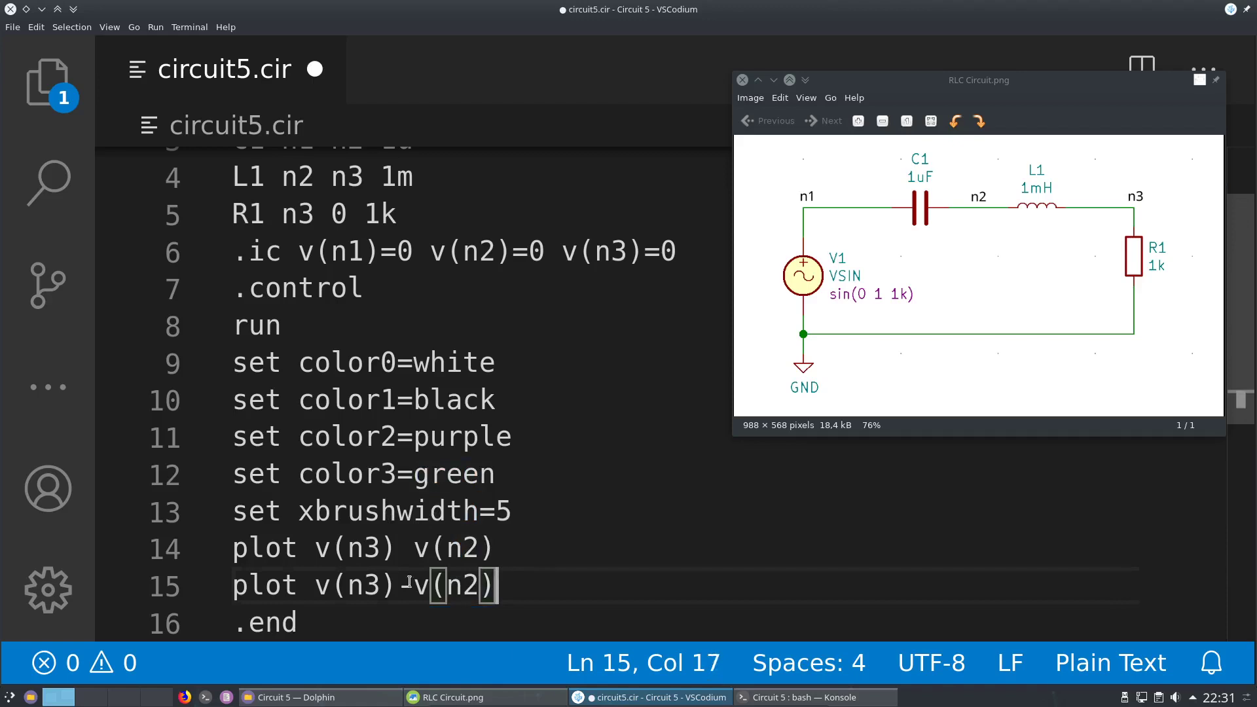
# - Copy v(n3)-v(n2) onto the end of the first plot line, so it plots all three
pyautogui.moveTo(497, 584); pyautogui.dragTo(235, 576)
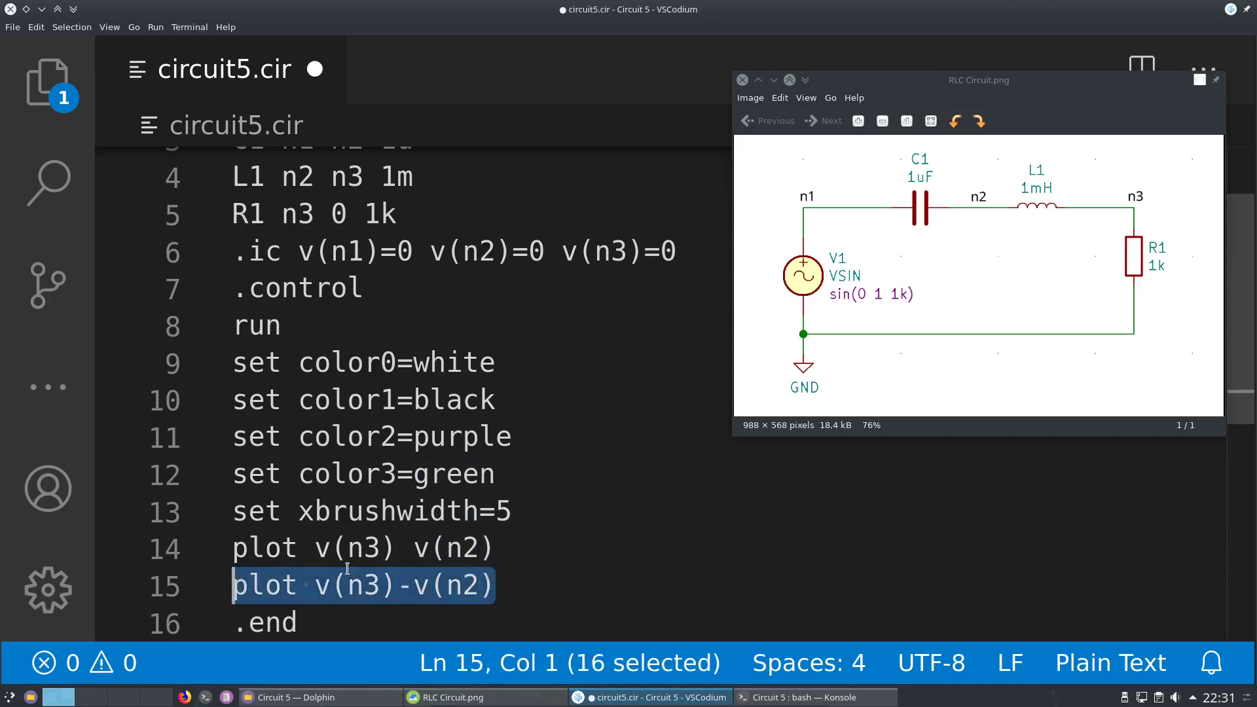
pyautogui.click(385, 585)
pyautogui.moveTo(314, 585); pyautogui.dragTo(498, 585)
pyautogui.hotkey('ctrl', 'c')
pyautogui.click(550, 550)
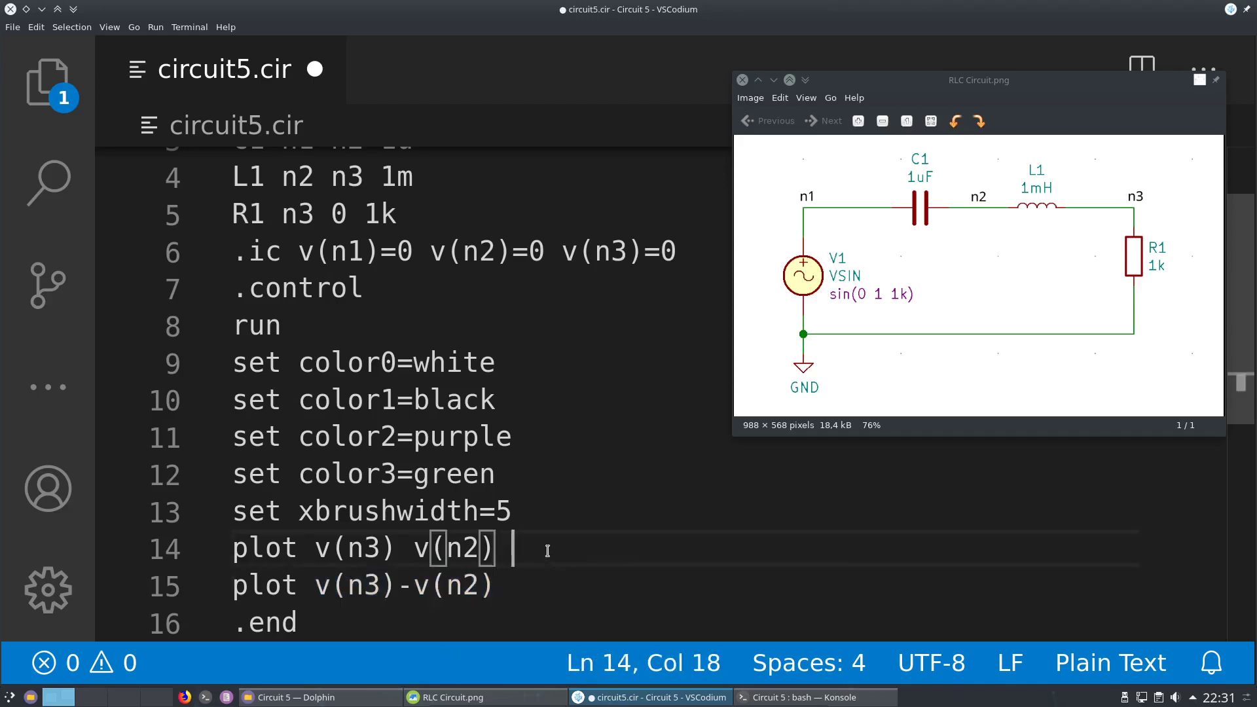
pyautogui.hotkey('ctrl', 'b')
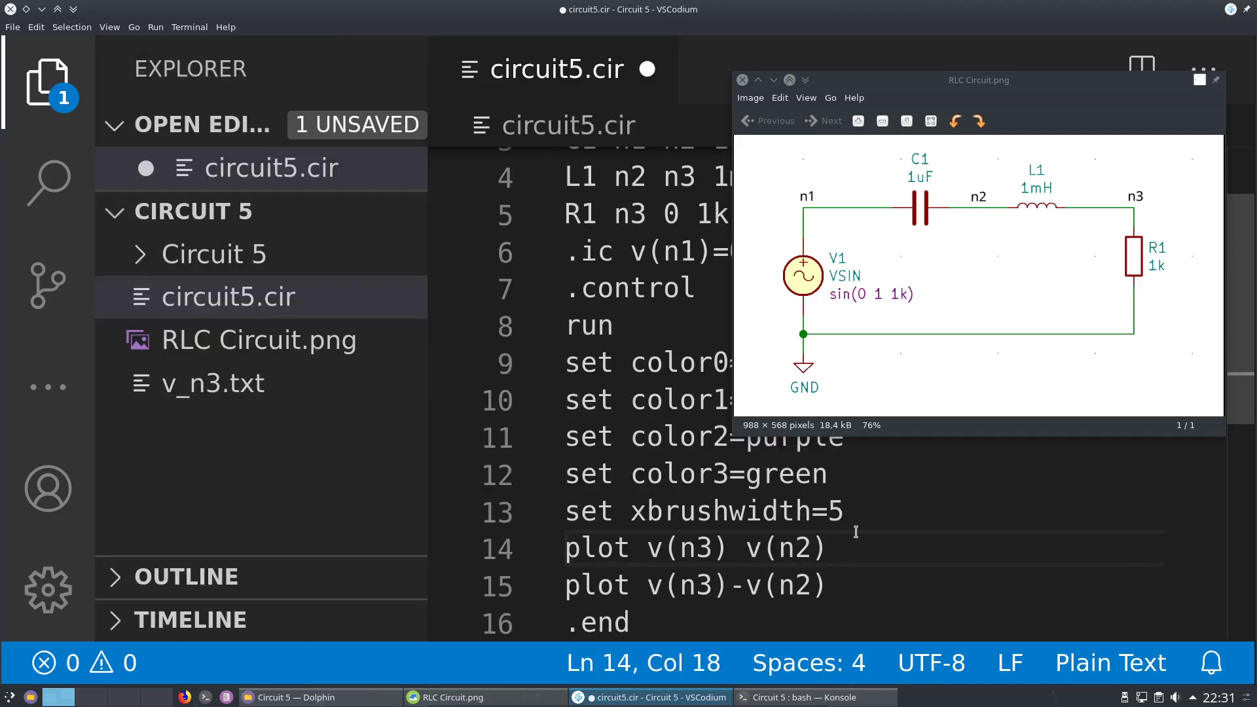
pyautogui.hotkey('ctrl', 'v')
pyautogui.hotkey('ctrl', 'b')
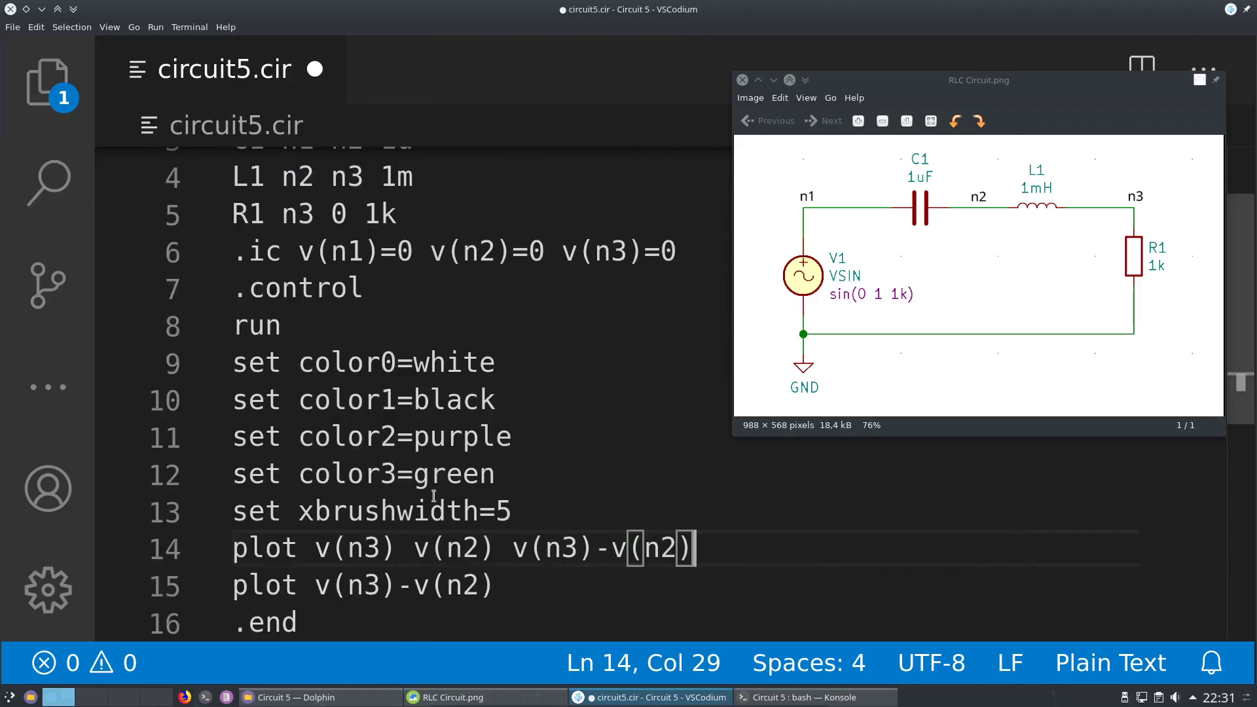
# - Add 'ac dec 100 1 100Meg' after the run line and save
pyautogui.click(329, 320)
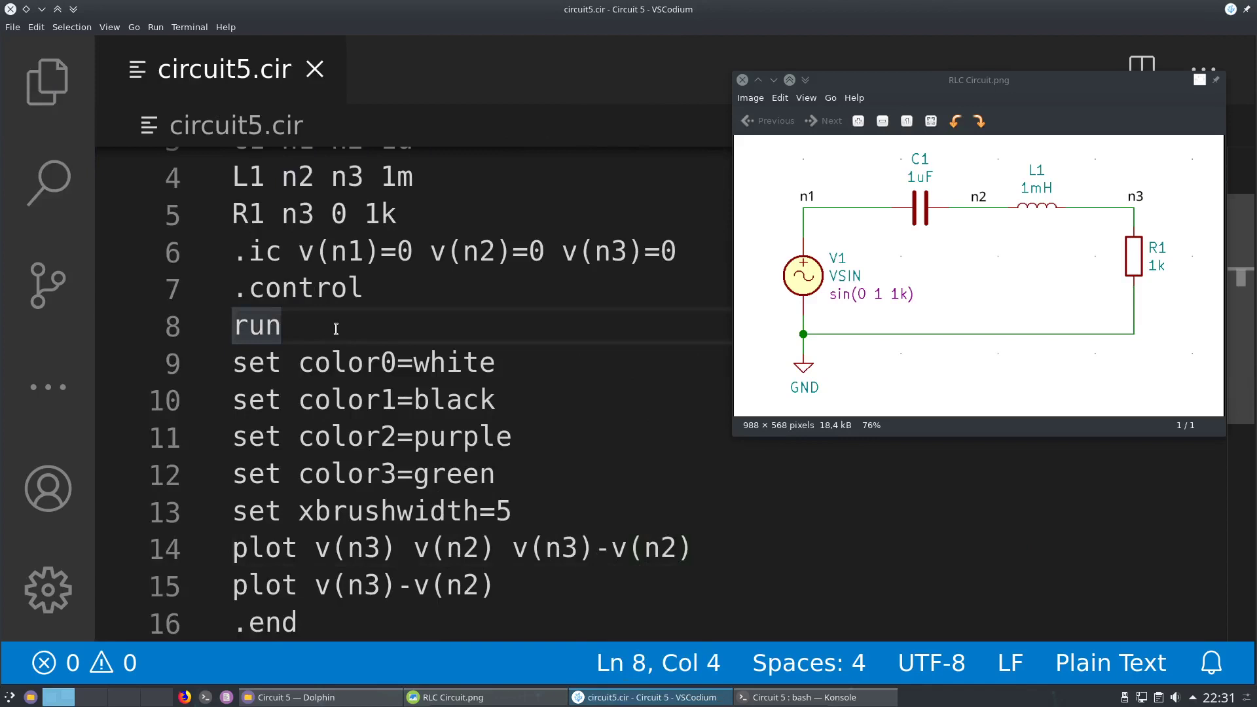
pyautogui.press('Return')
pyautogui.write('ac de')
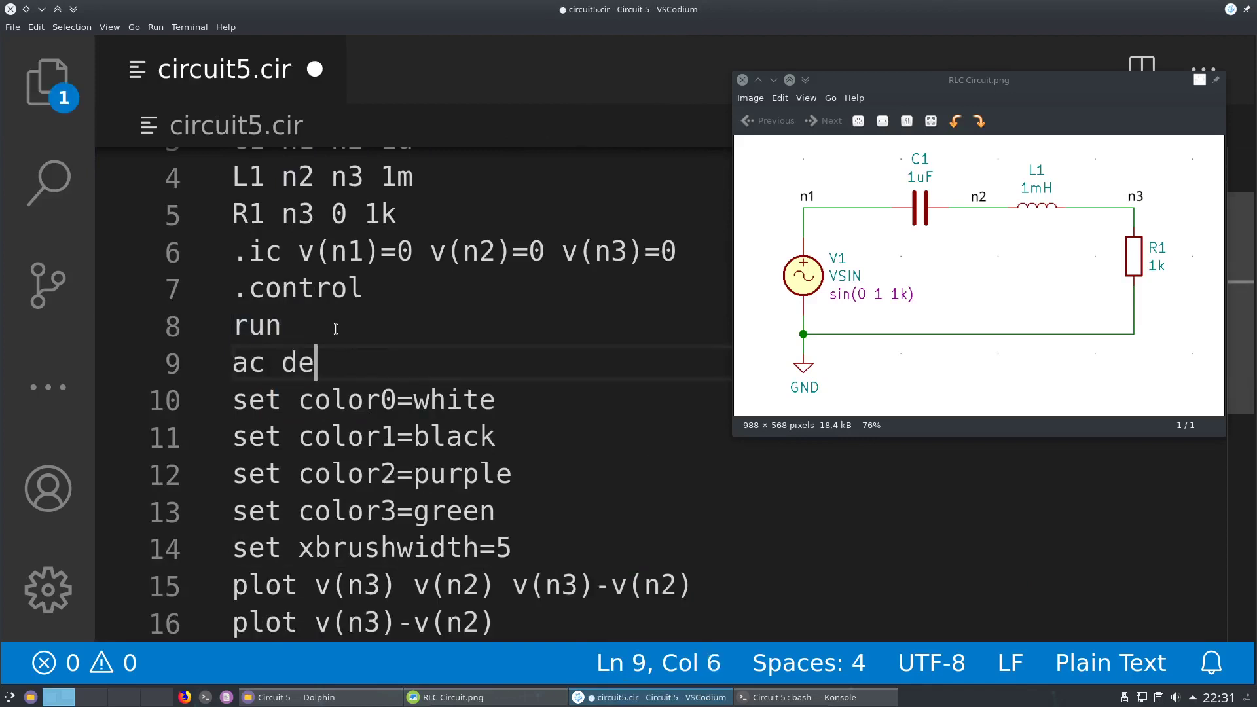
pyautogui.write('c 100 1 ')
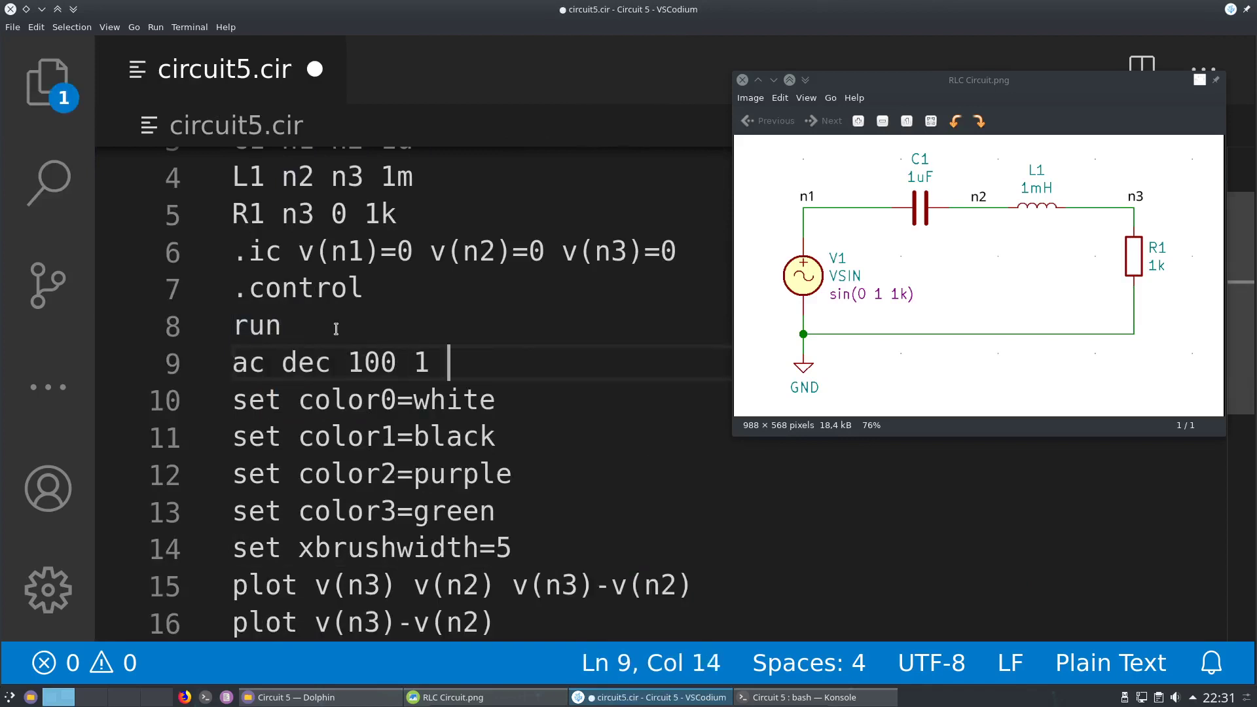
pyautogui.write('100Meg')
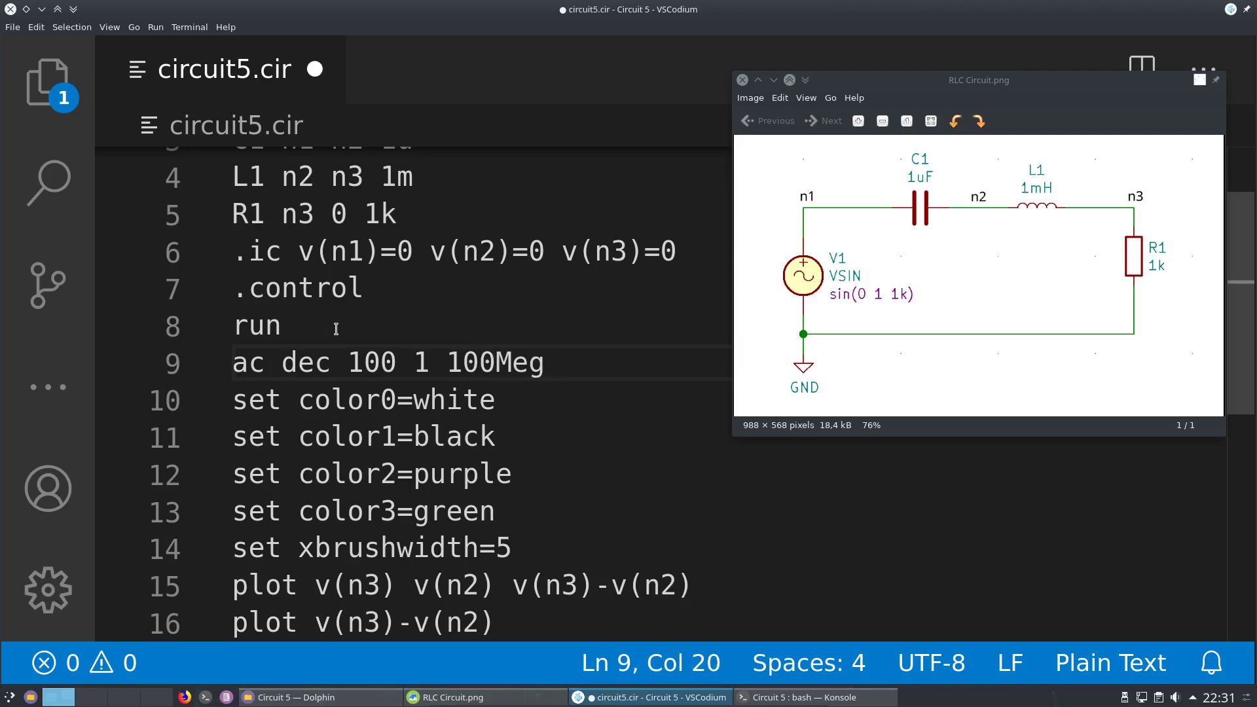
pyautogui.hotkey('ctrl', 's')
pyautogui.hotkey('alt', 'Tab')
pyautogui.hotkey('alt', 'Tab')
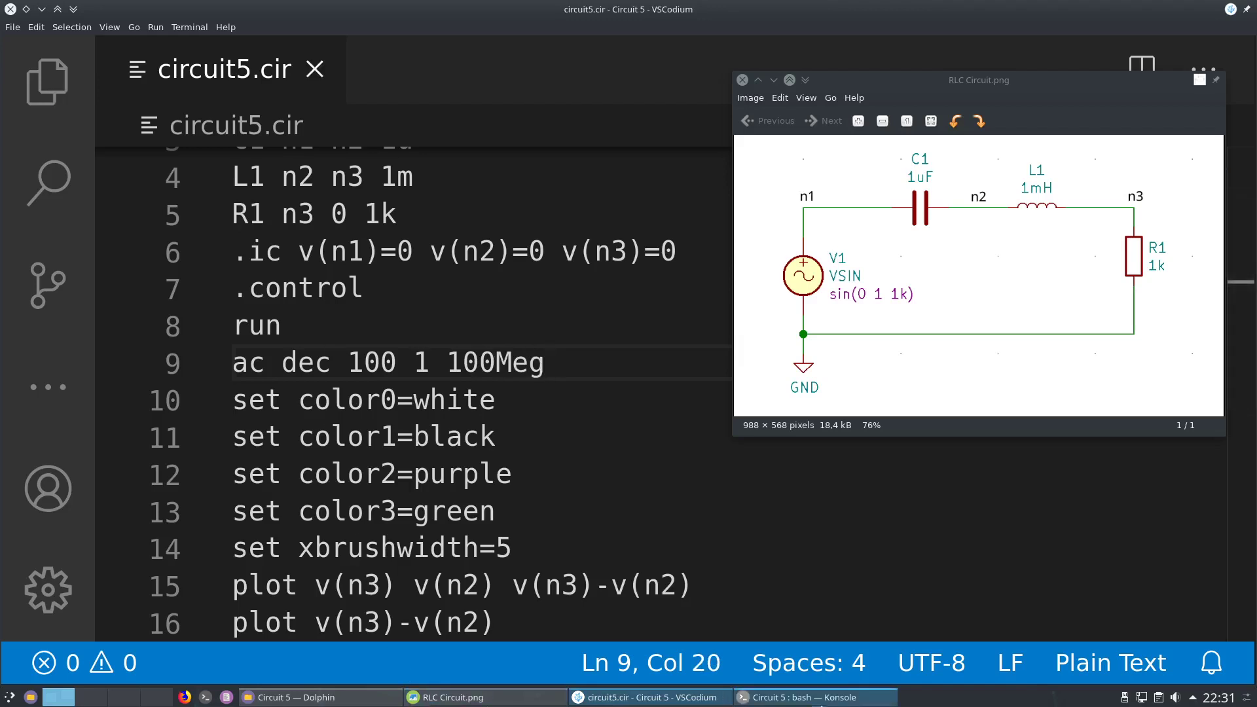
# - Close the control block with .endc after the last plot line and save
pyautogui.scroll(-3, 547, 533)
pyautogui.scroll(2, 547, 533)
pyautogui.click(547, 532)
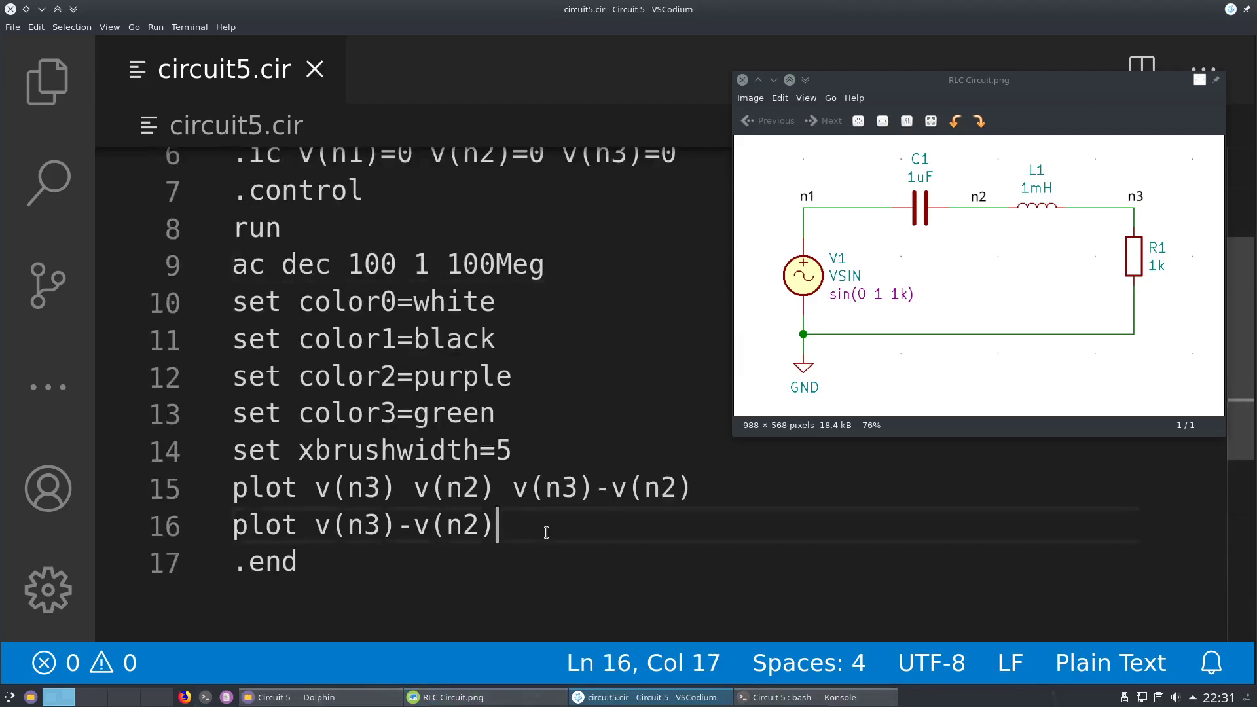
pyautogui.press('Return')
pyautogui.write('.end')
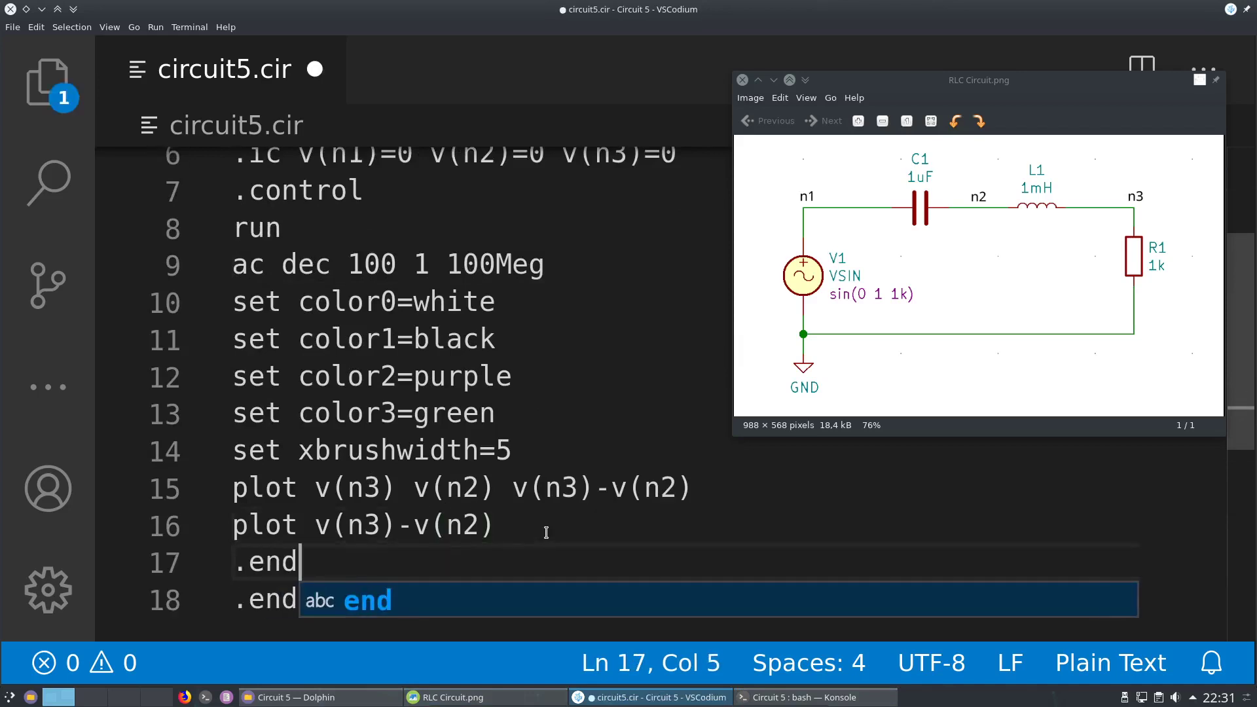
pyautogui.write('c')
pyautogui.hotkey('ctrl', 's')
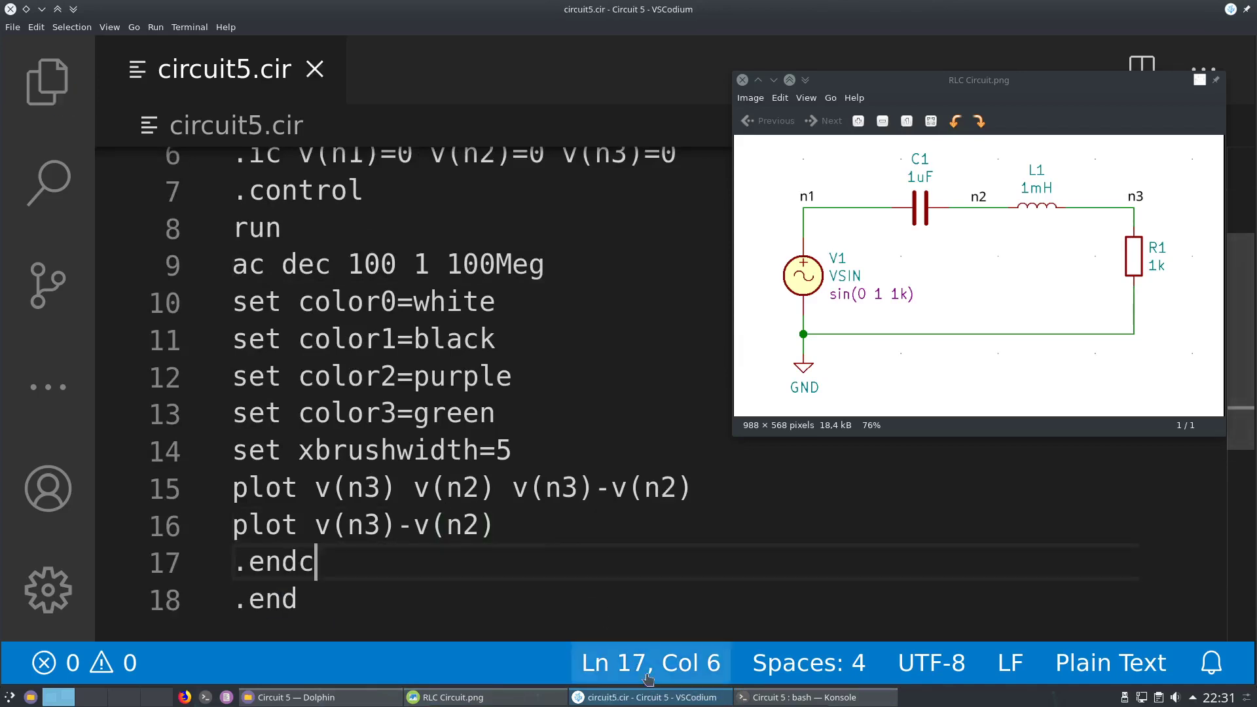
# - Clear the terminal and run 'ngspice circuit5.cir' to produce the AC plots
pyautogui.click(792, 698)
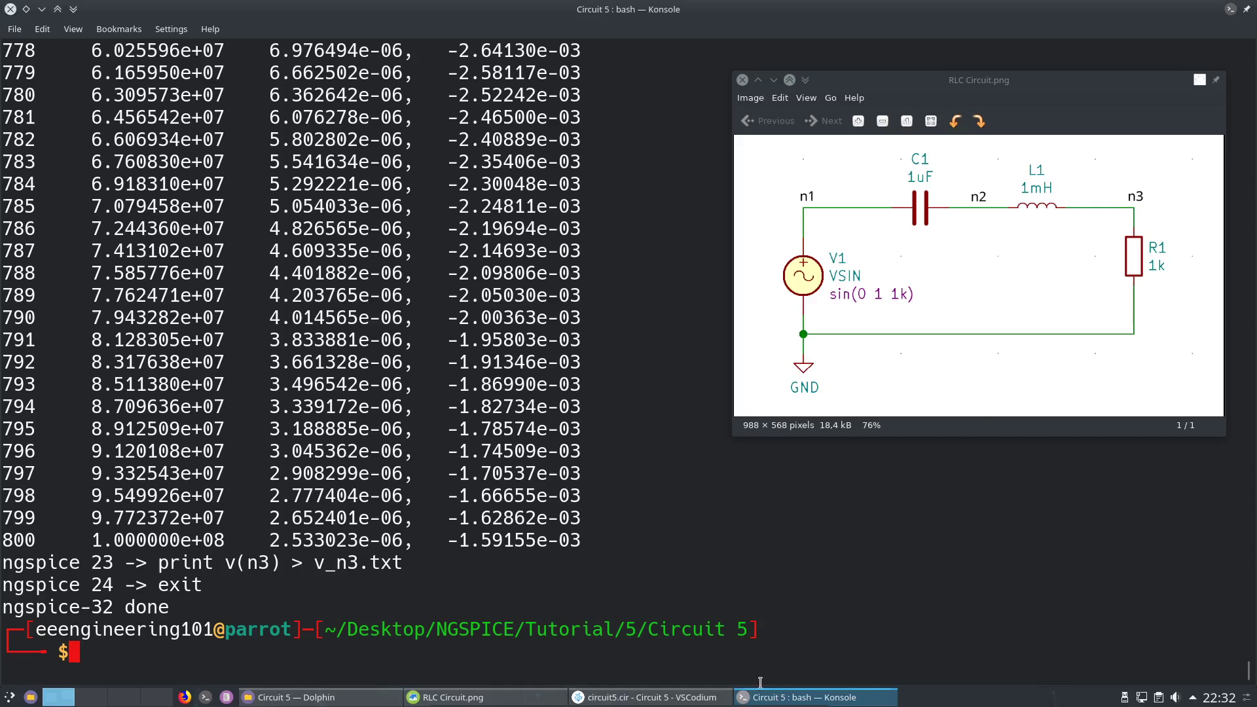
pyautogui.hotkey('ctrl', 'l')
pyautogui.write('ng')
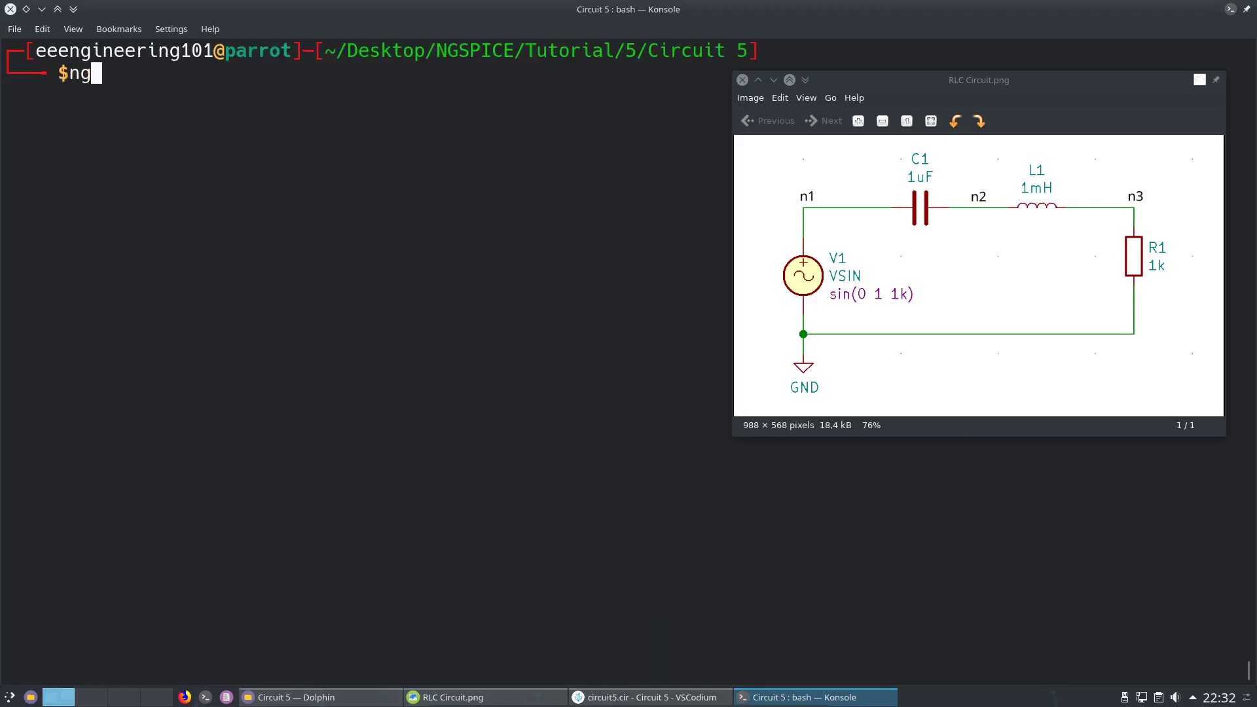
pyautogui.write('spice ')
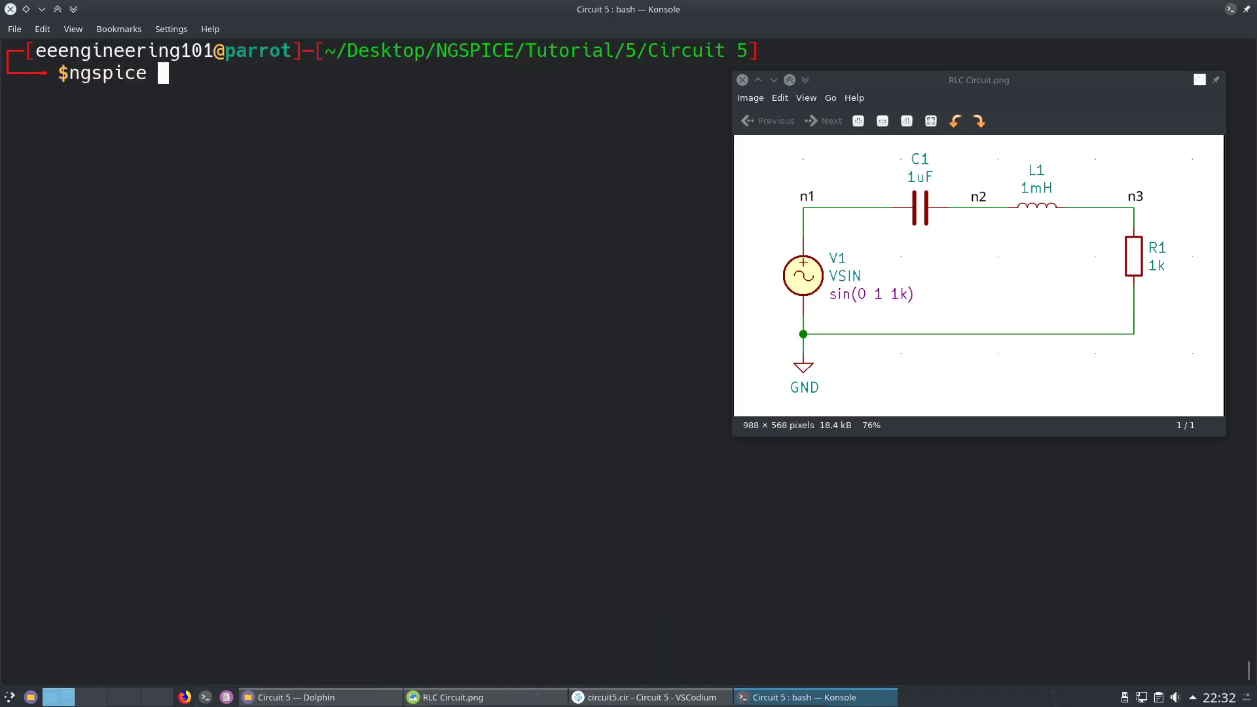
pyautogui.write('circuit5.')
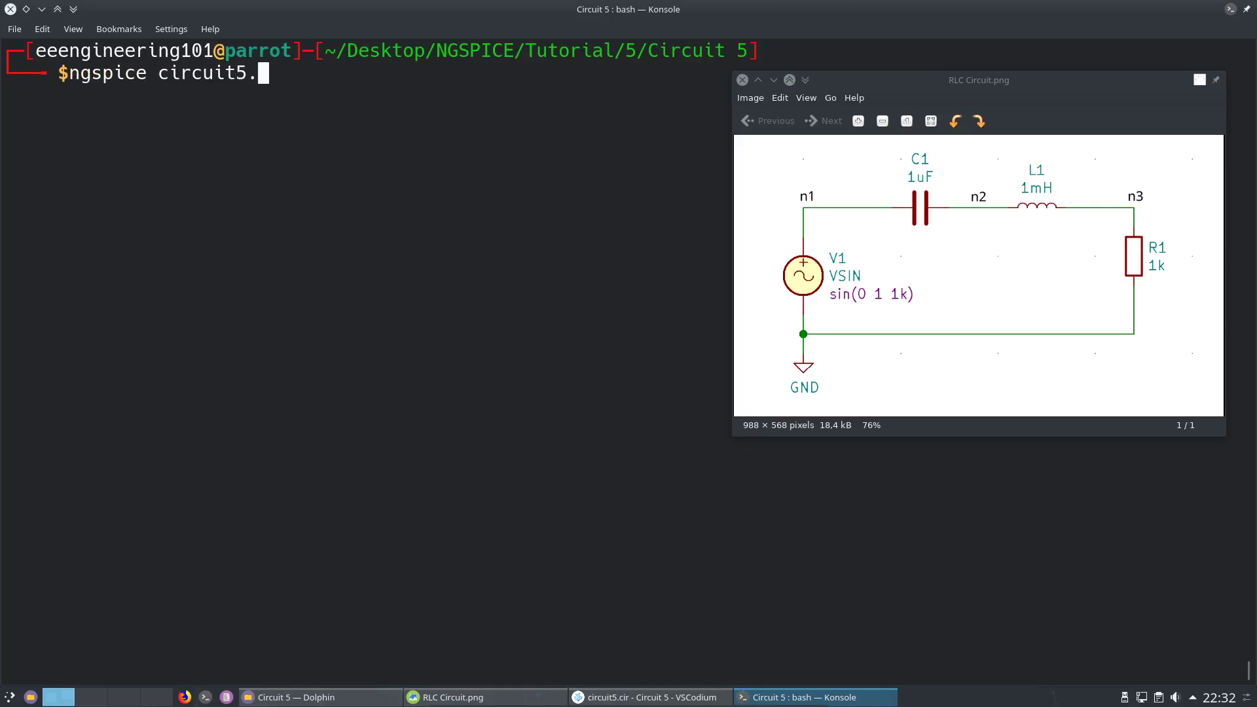
pyautogui.write('cir')
pyautogui.press('Return')
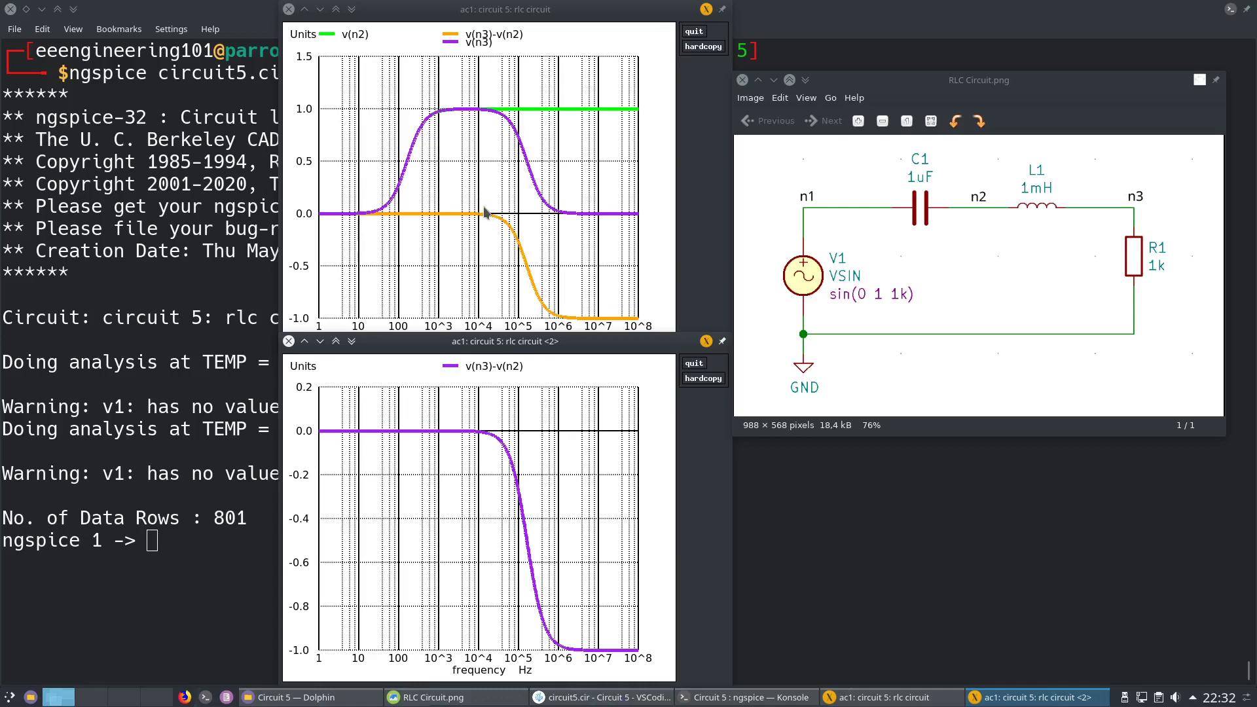
# - Close both plot windows and the RLC Circuit.png viewer, then exit ngspice and the terminal
pyautogui.click(289, 9)
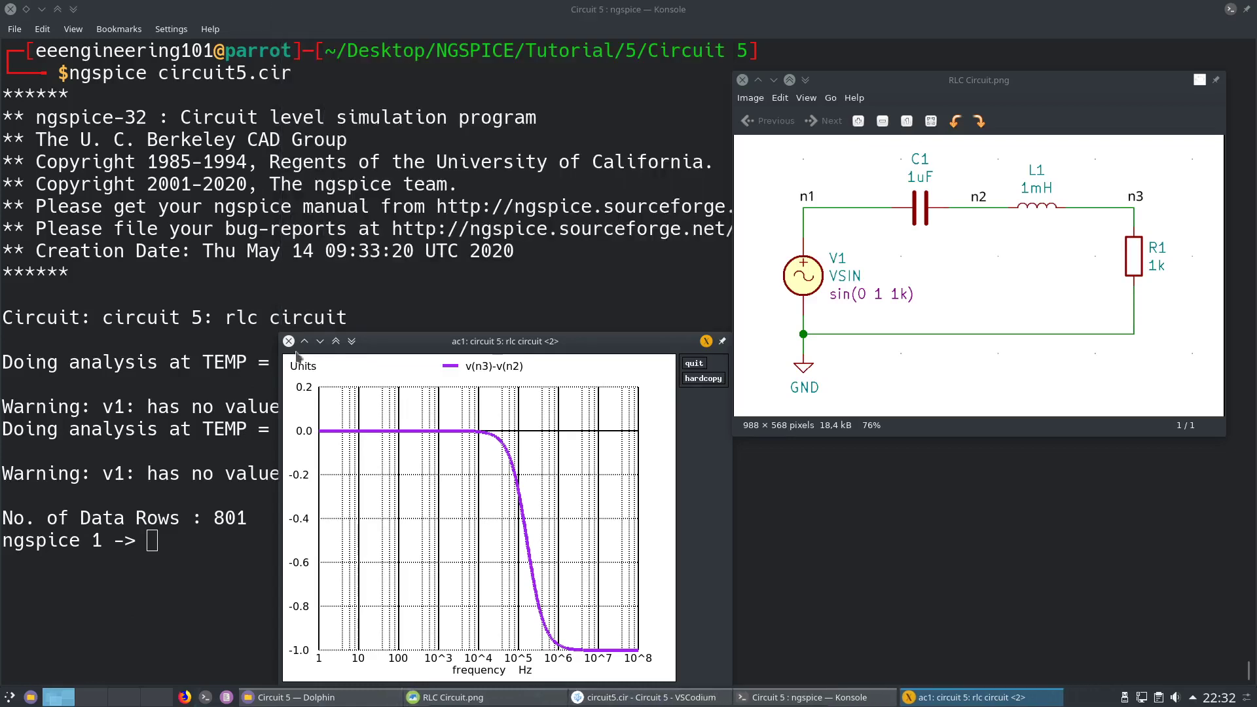
pyautogui.click(289, 341)
pyautogui.moveTo(800, 89); pyautogui.dragTo(455, 170)
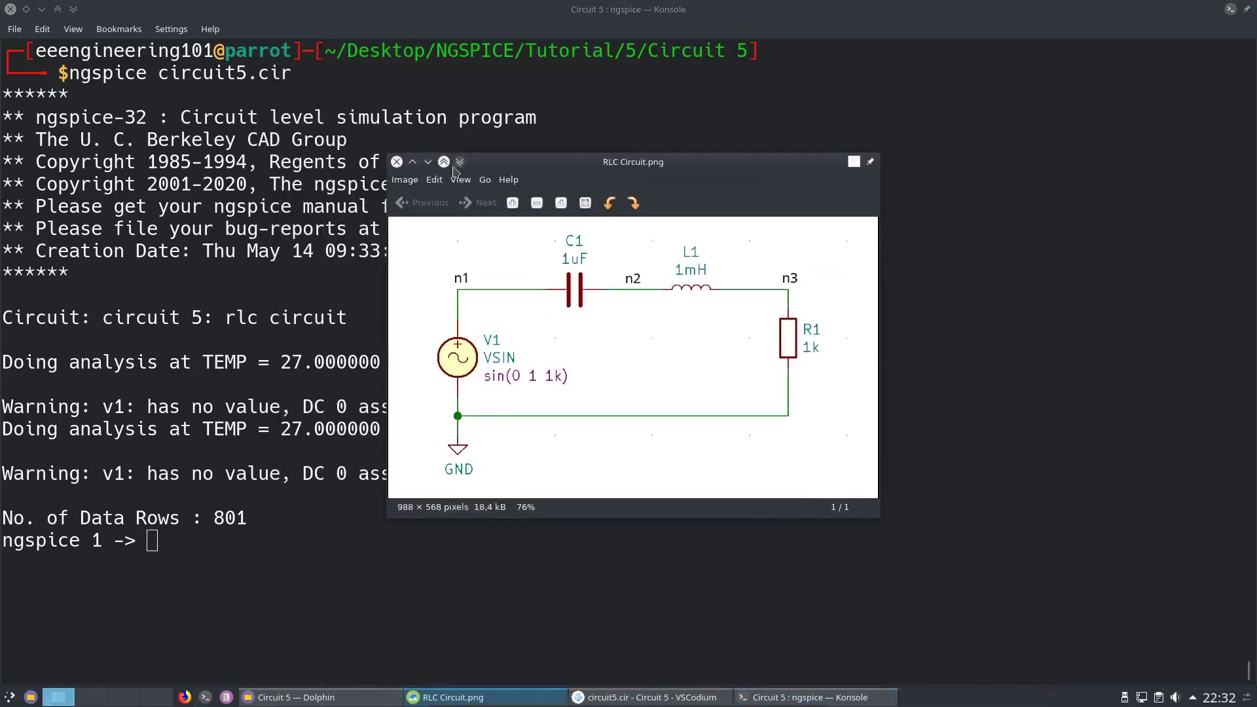
pyautogui.click(397, 162)
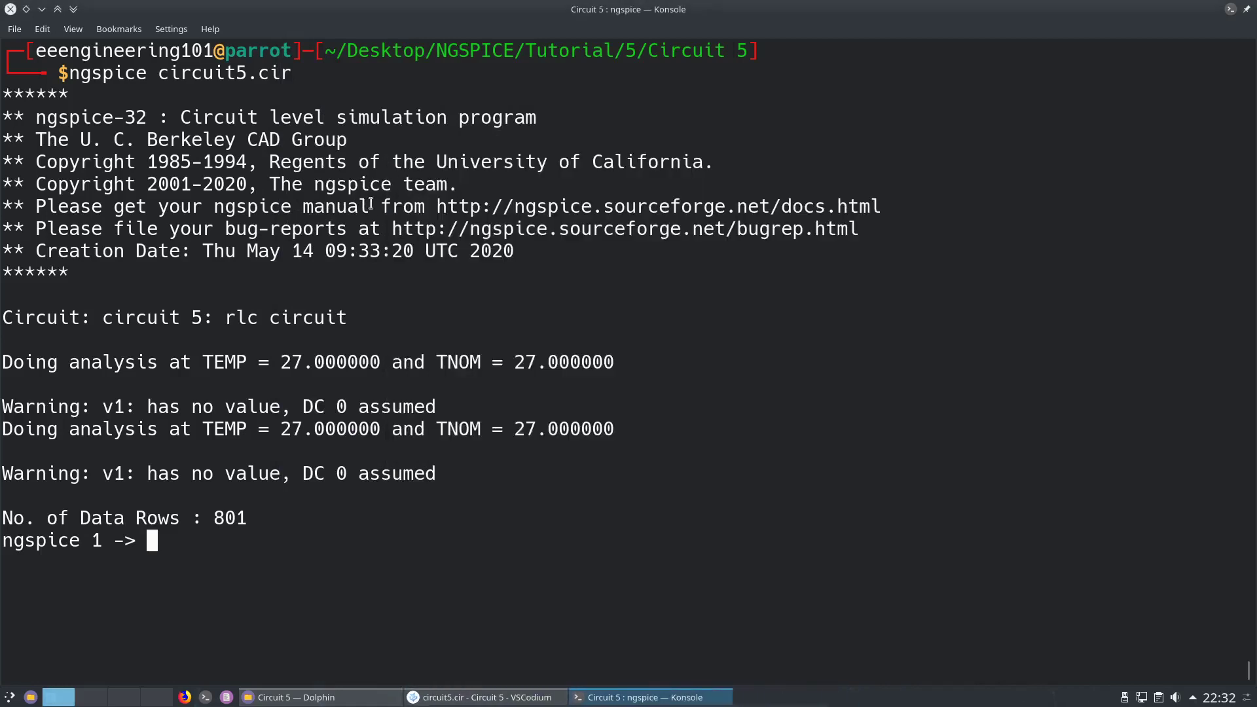
pyautogui.write('exit')
pyautogui.press('Return')
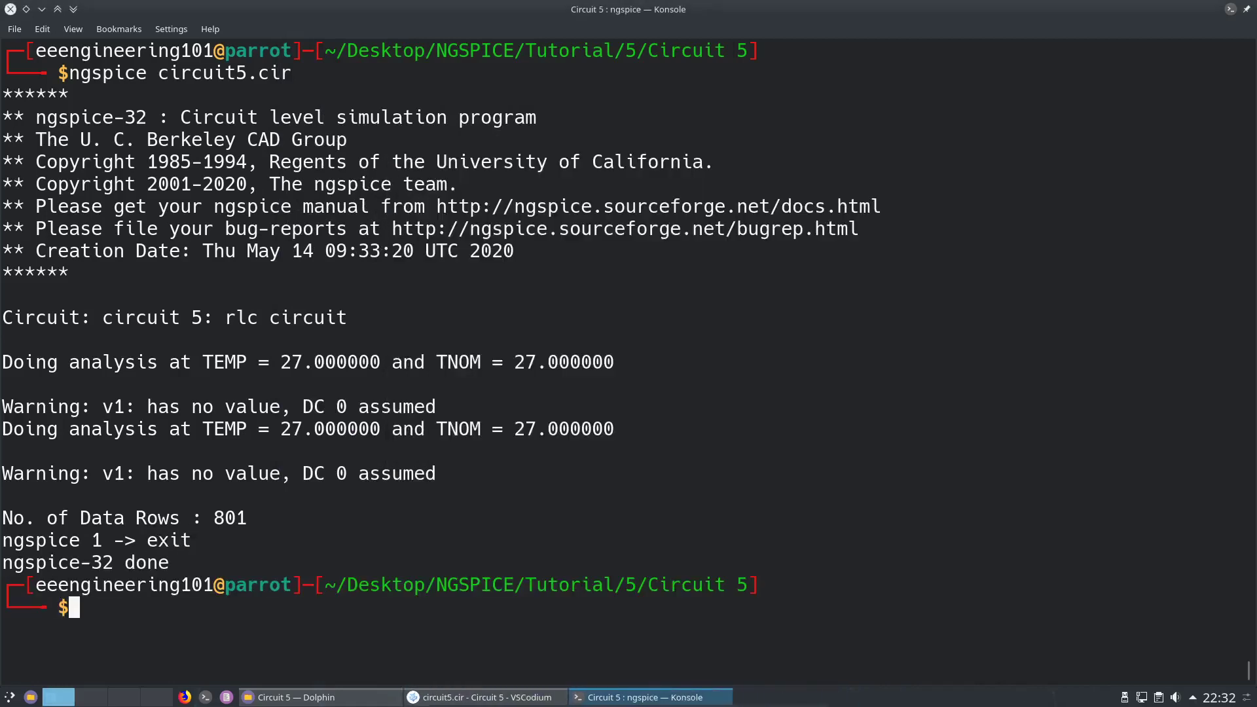
pyautogui.write('exit')
pyautogui.press('Return')
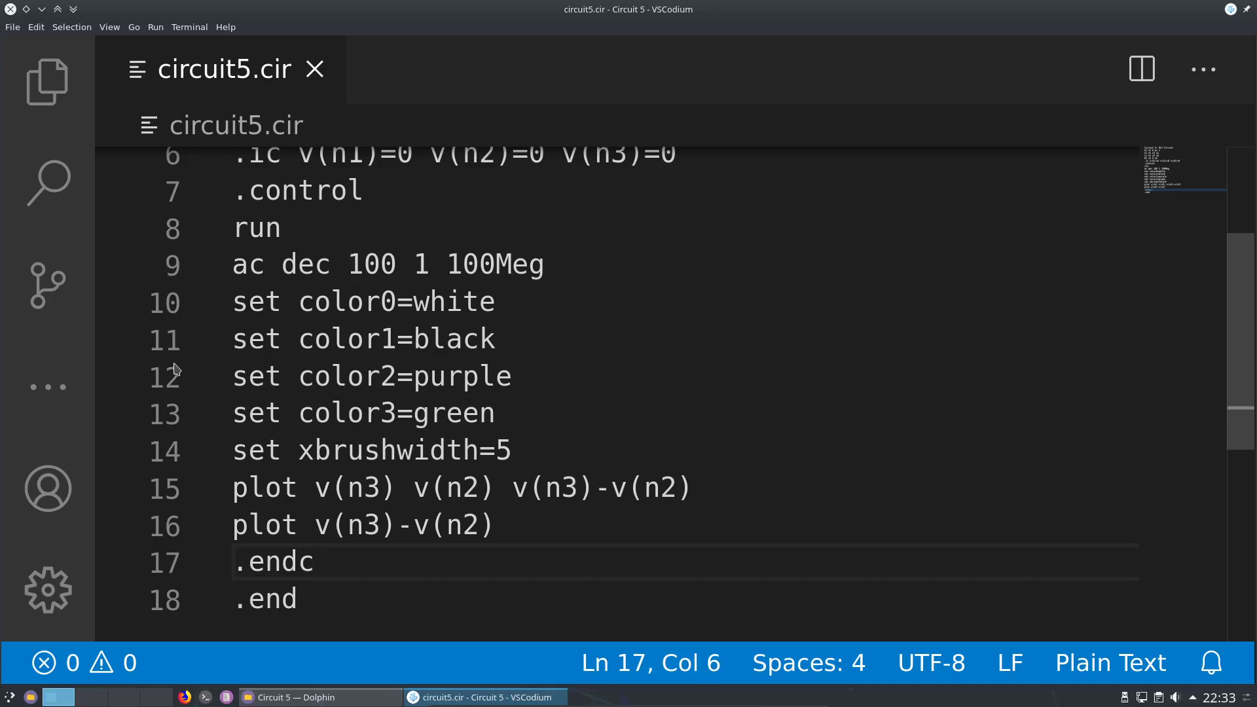
# - Close the circuit5.cir tab, quit VSCodium, and close the Dolphin file manager
pyautogui.scroll(2, 182, 242)
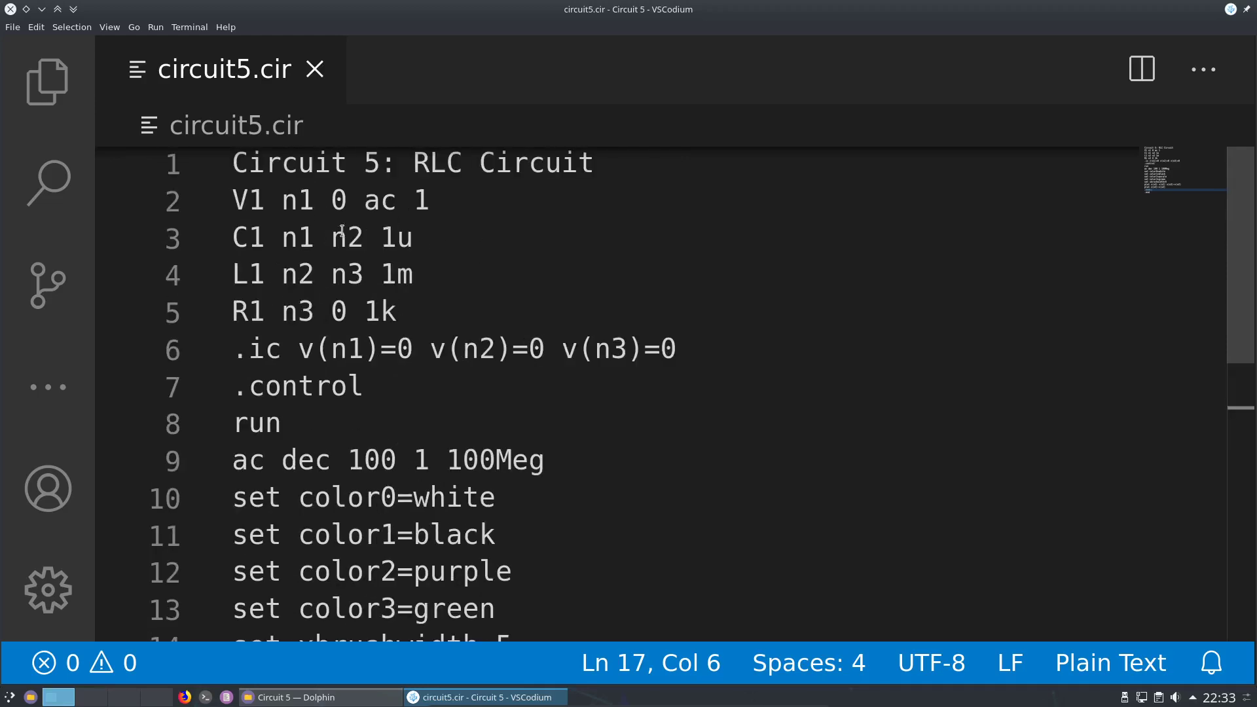
pyautogui.click(315, 70)
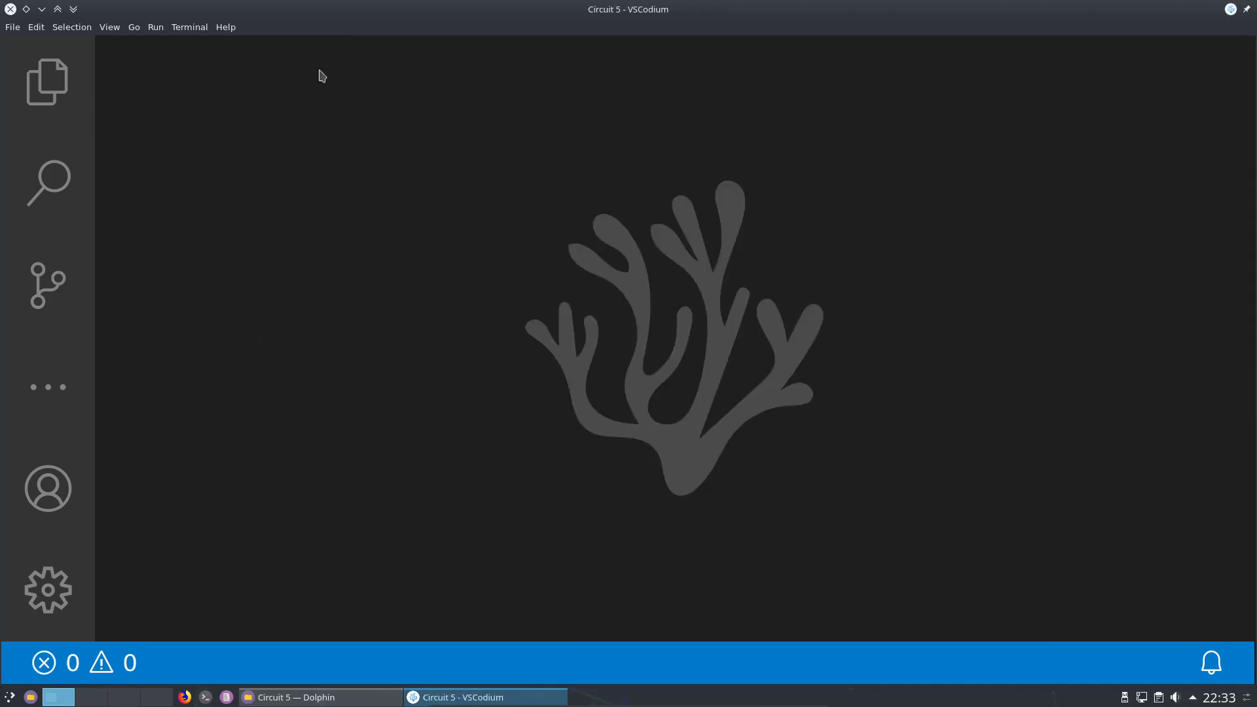
pyautogui.click(12, 9)
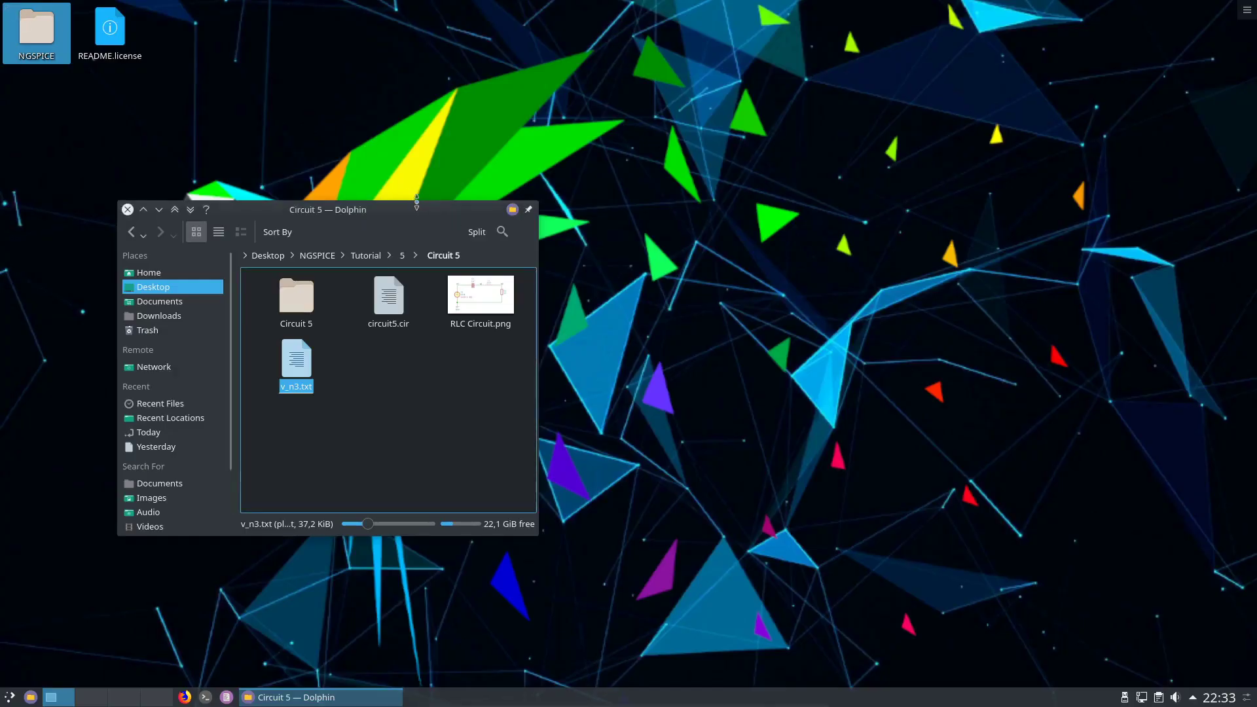
pyautogui.moveTo(414, 209); pyautogui.dragTo(605, 166)
pyautogui.click(316, 166)
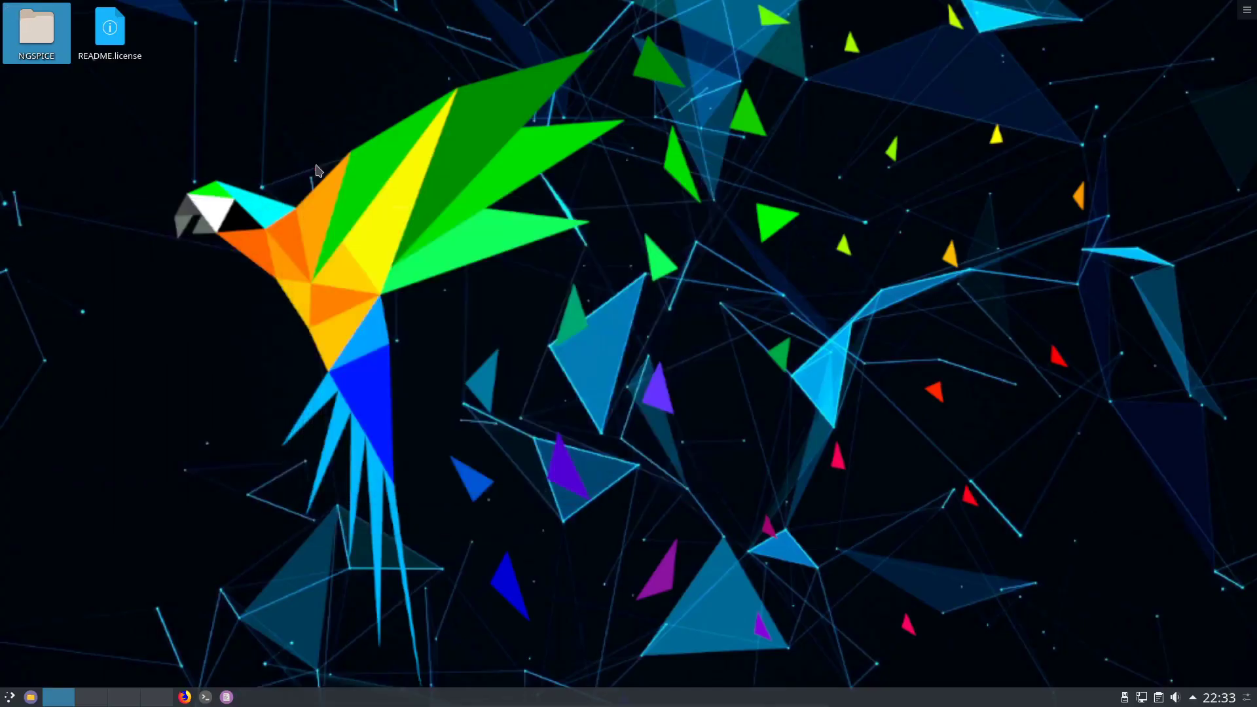